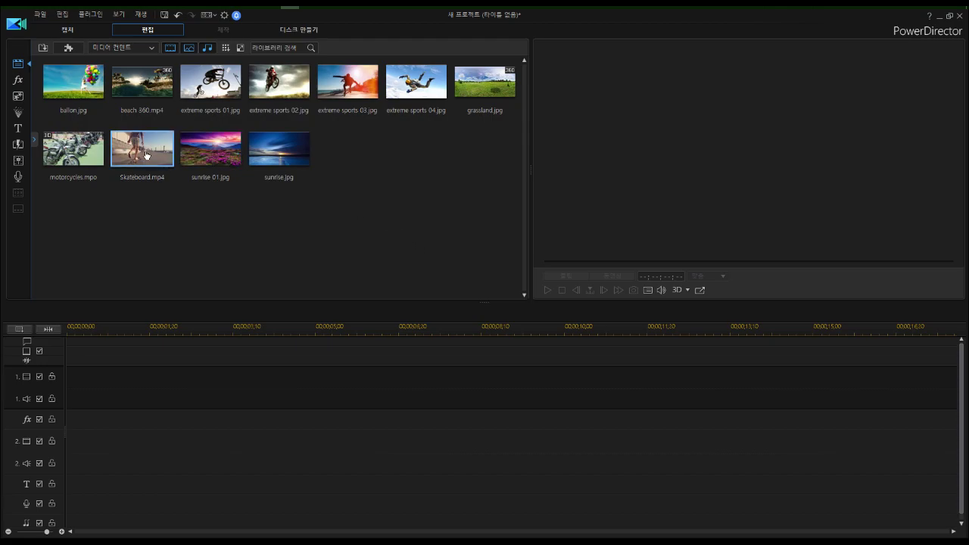
- Place Skateboard.mp4 at the start of video track 1 and scrub through the clip to about 8 seconds
left_click_drag(146, 155, 57, 393)
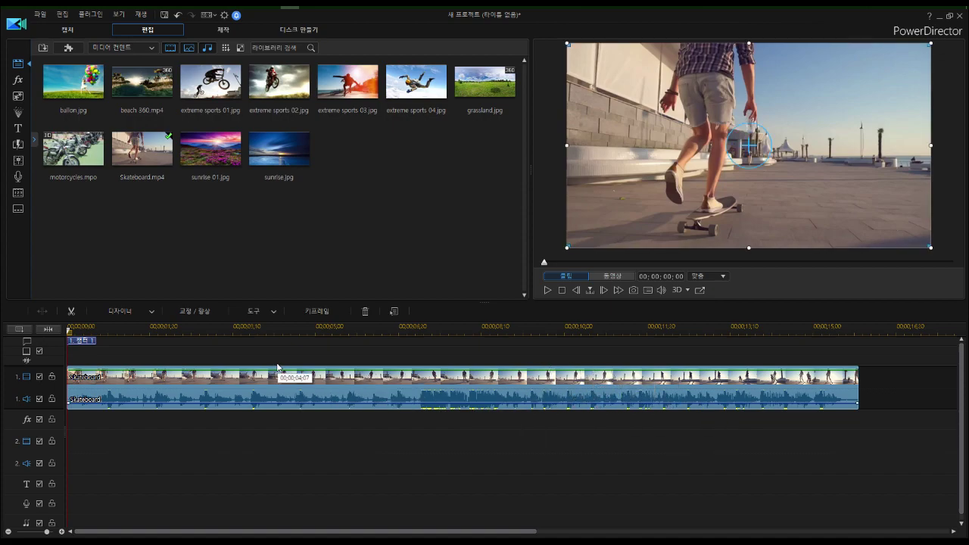
left_click(211, 328)
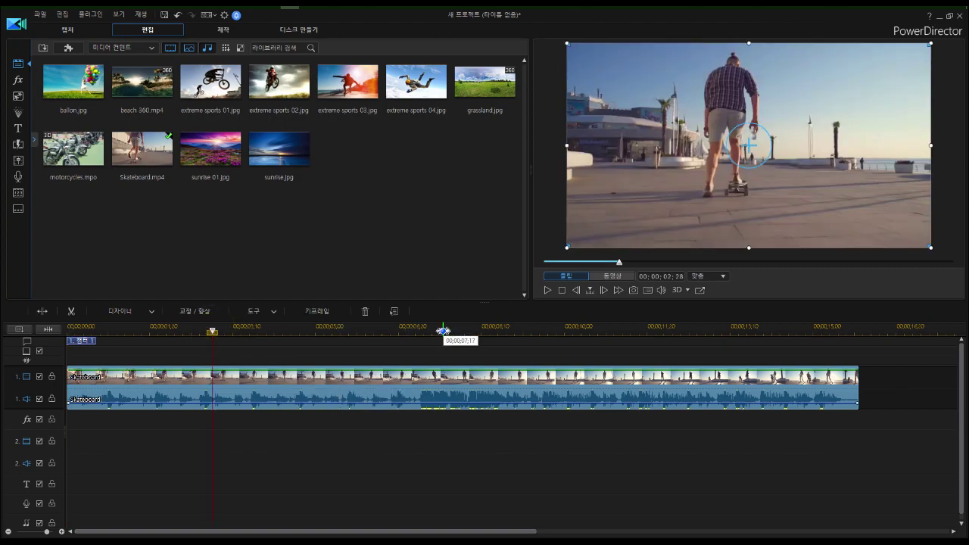
left_click_drag(216, 337, 351, 336)
left_click(353, 388)
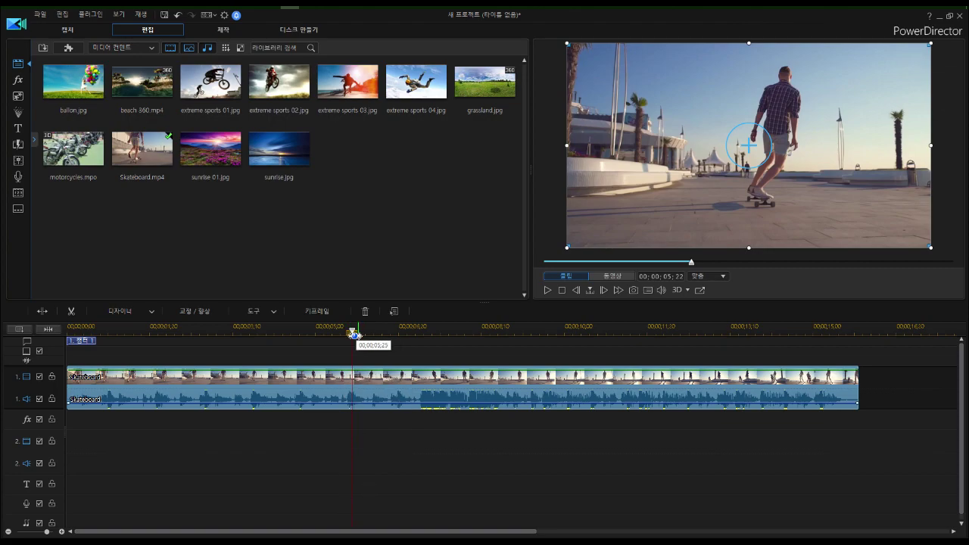
left_click(353, 331)
left_click_drag(378, 335, 470, 343)
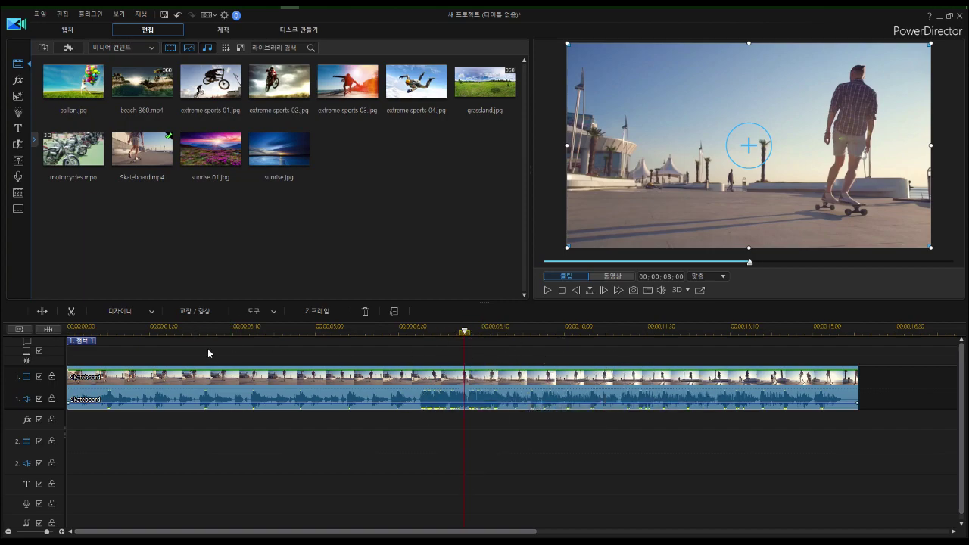
left_click(71, 308)
mouse_move(278, 7)
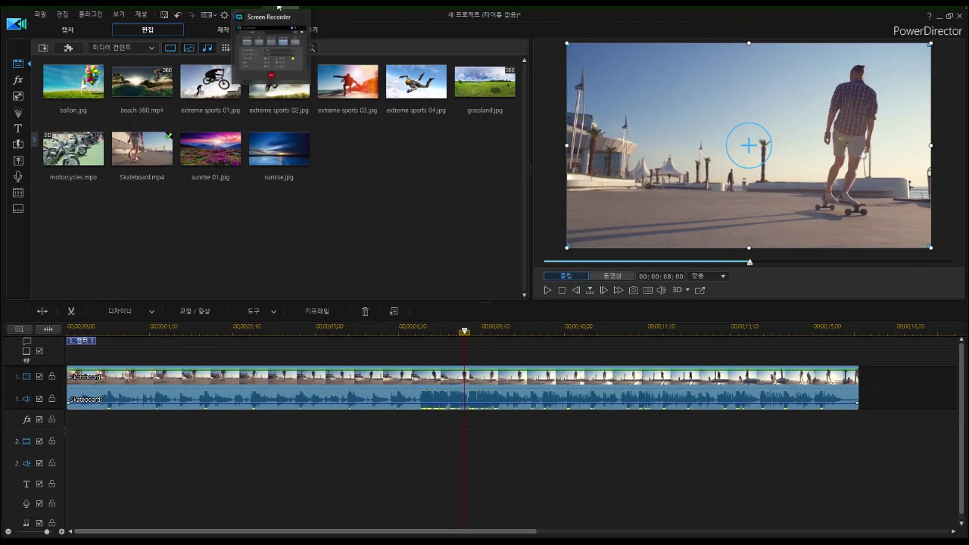
left_click(274, 44)
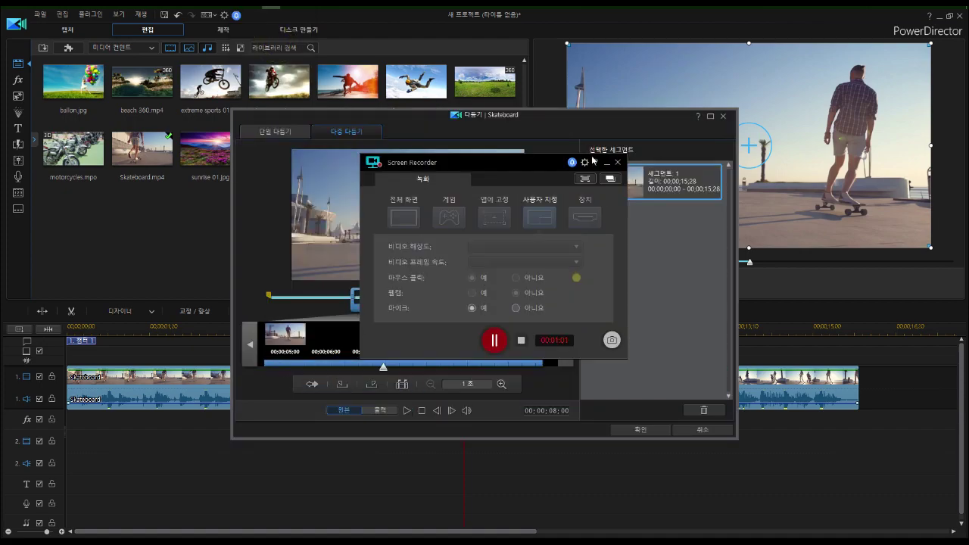
left_click(606, 163)
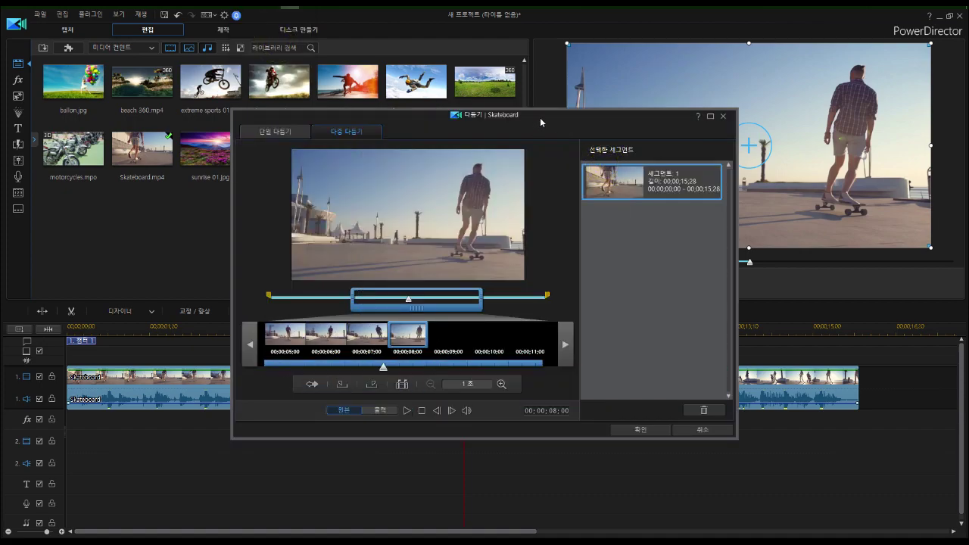
left_click(722, 118)
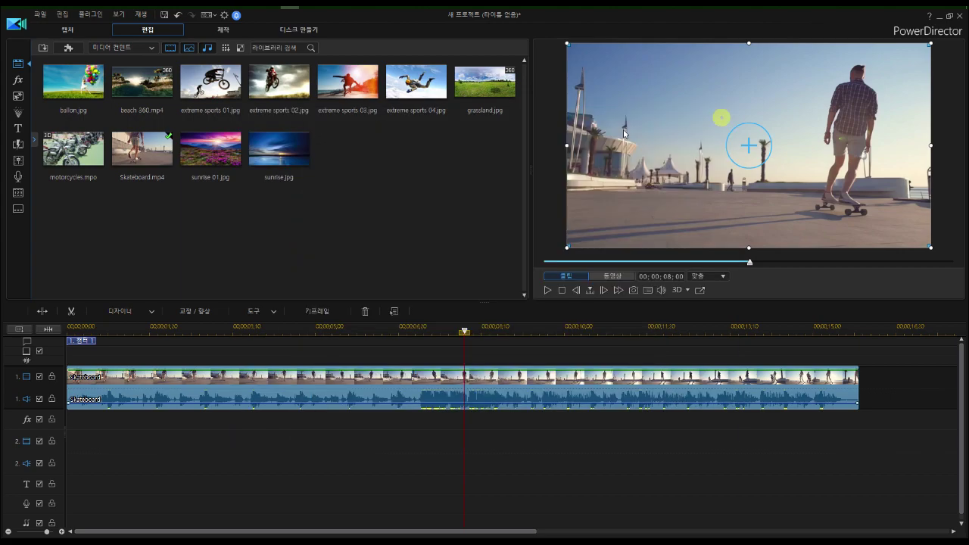
- Split the Skateboard clip on track 1 at 00;00;02;28
left_click(205, 333)
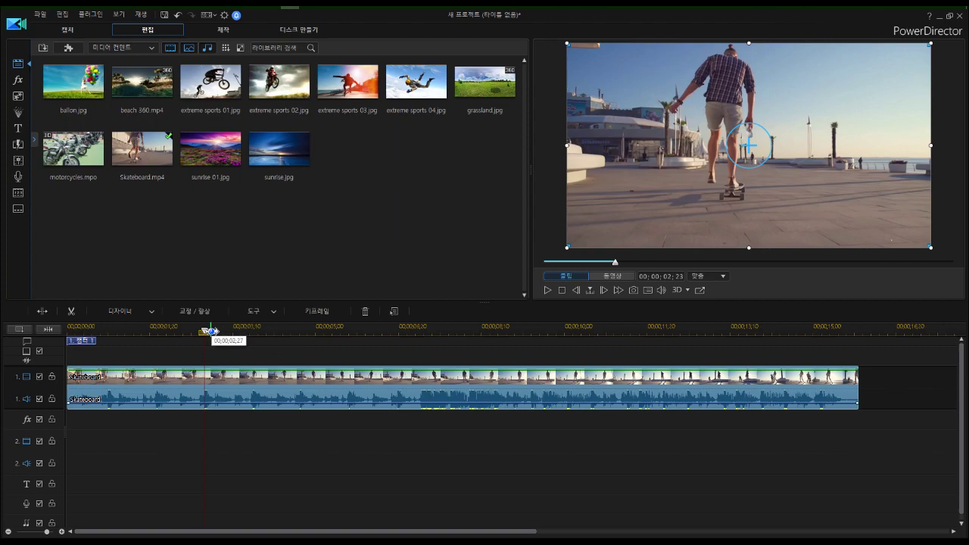
left_click(300, 328)
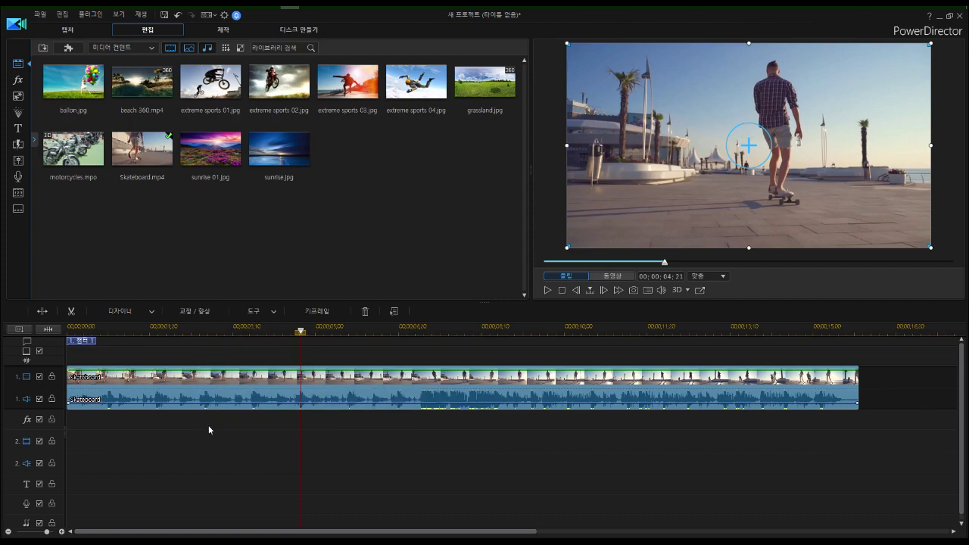
left_click(204, 327)
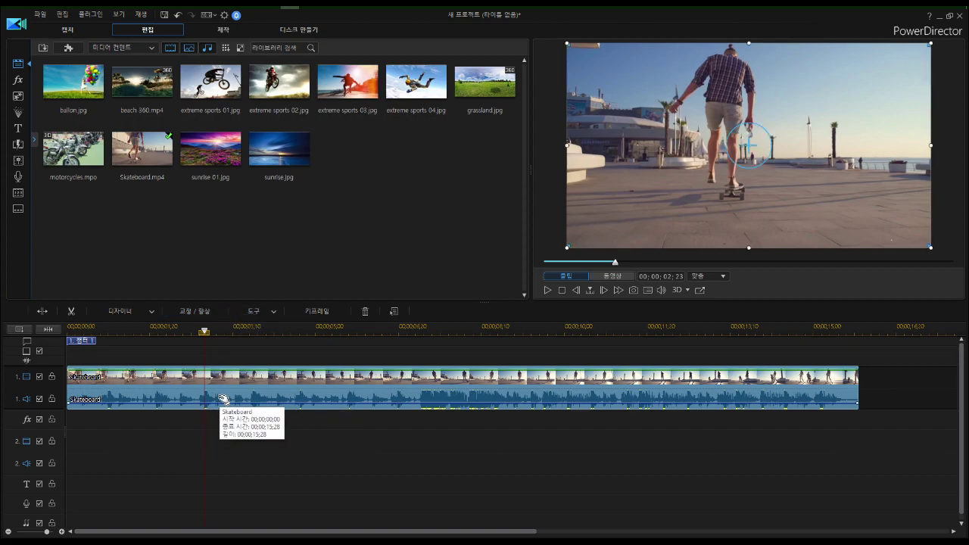
left_click(321, 329)
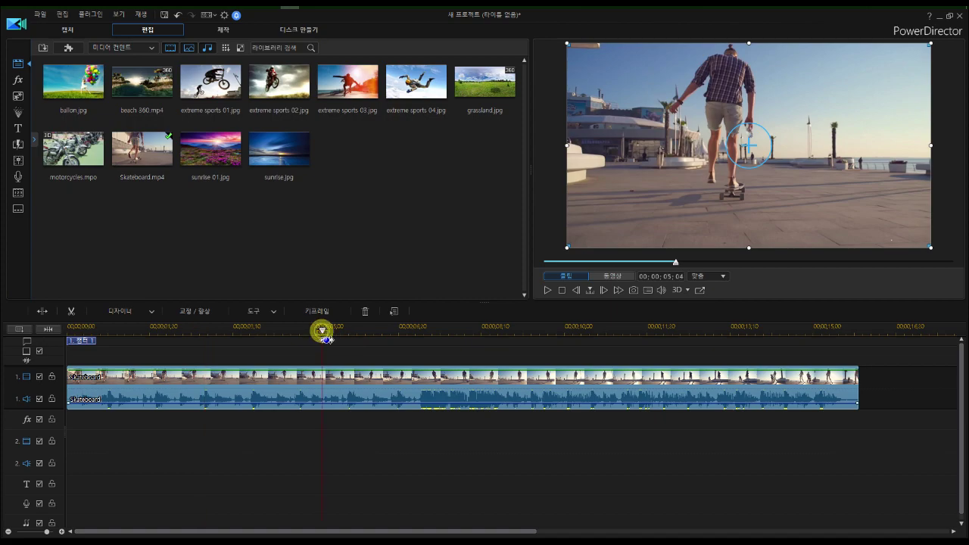
left_click(211, 329)
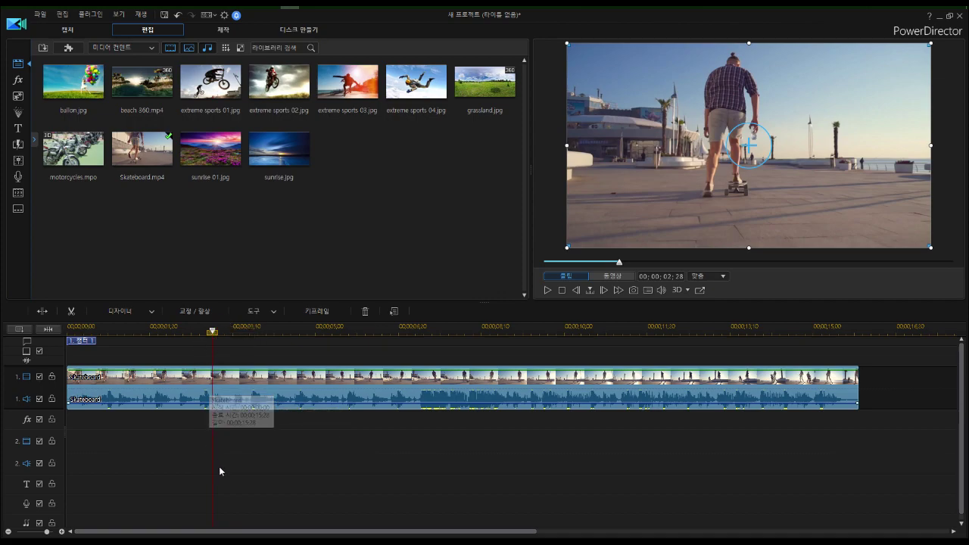
key("ctrl+t")
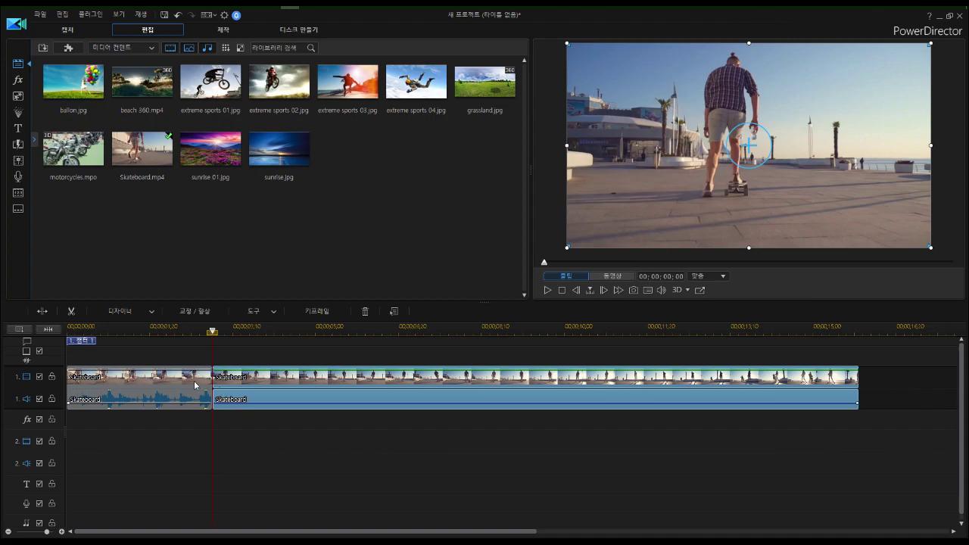
- Split the second Skateboard segment at 00;00;05;14 to isolate a middle section
left_click(185, 378)
left_click(249, 371)
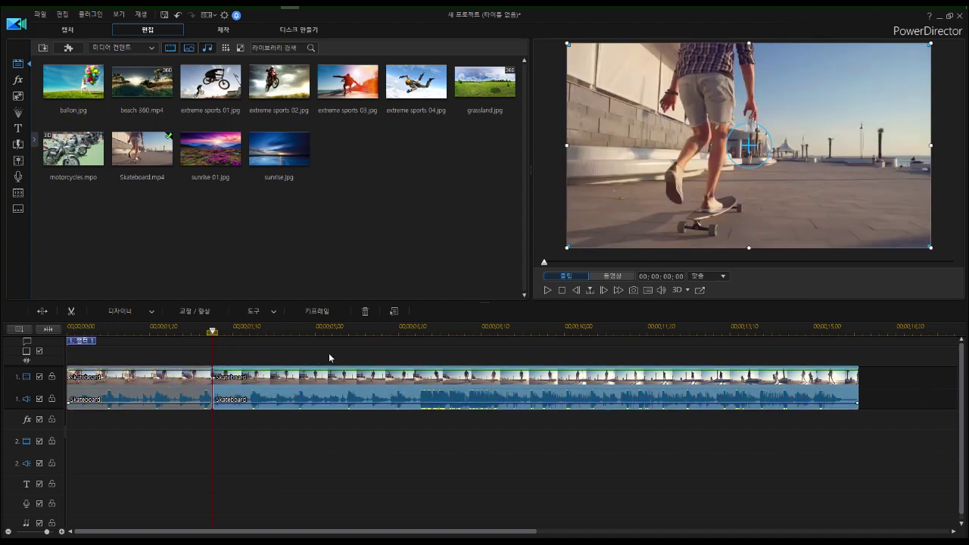
left_click(337, 329)
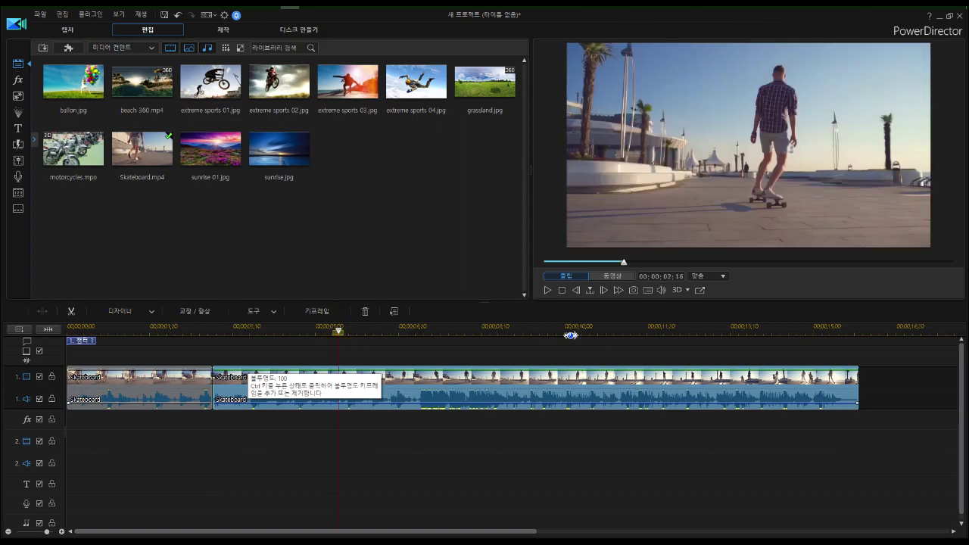
key("ctrl+t")
- Remove the middle Skateboard segment with the leave-gap option (간격 제거 및 만들기), and undo the removal
left_click(361, 386)
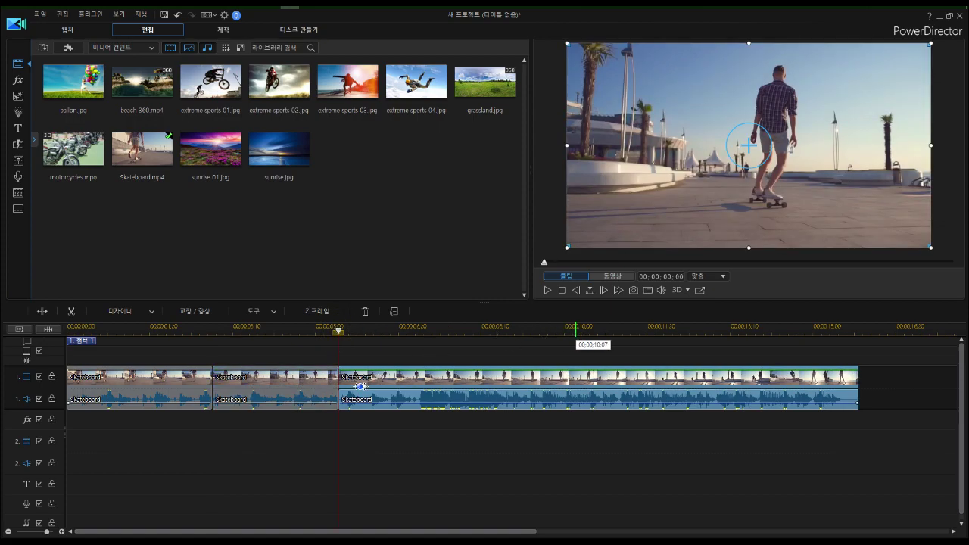
left_click(310, 380)
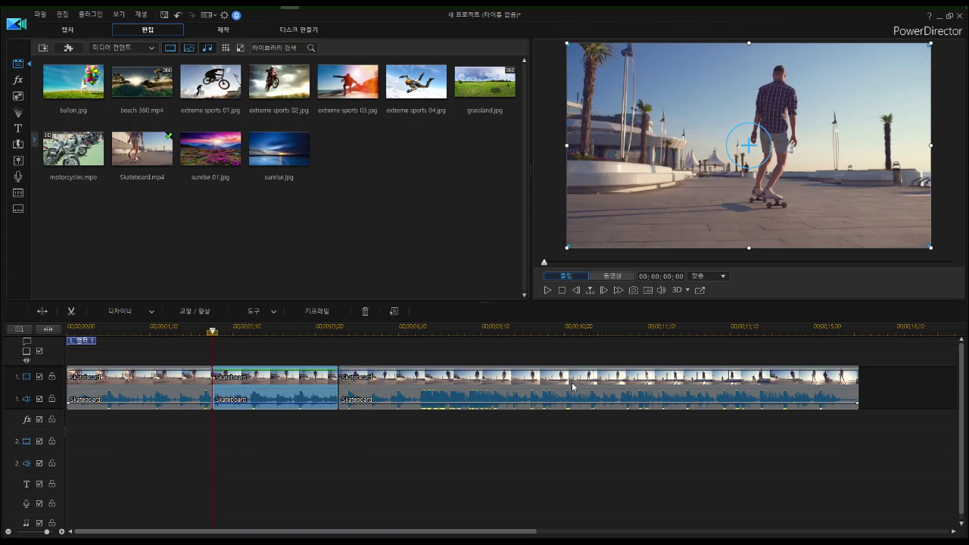
left_click(264, 379)
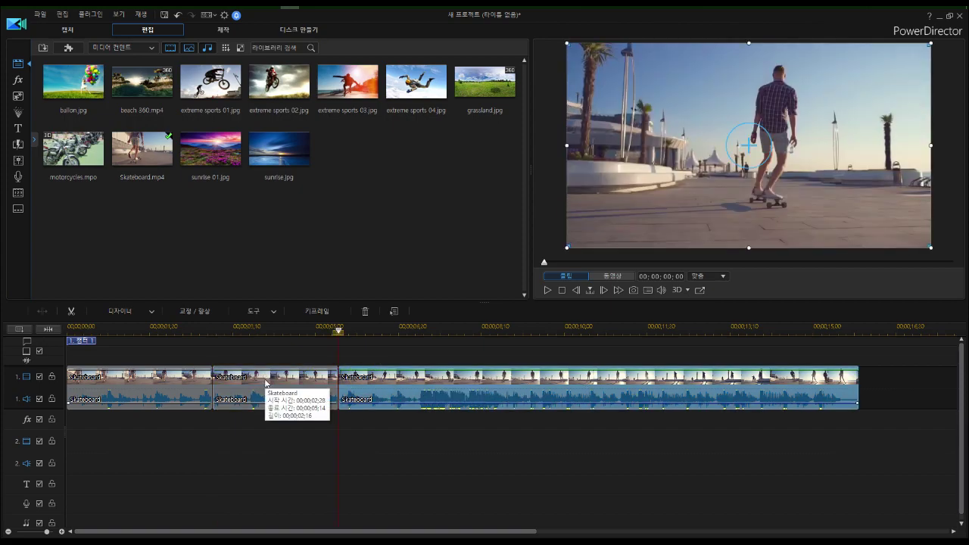
left_click(265, 379)
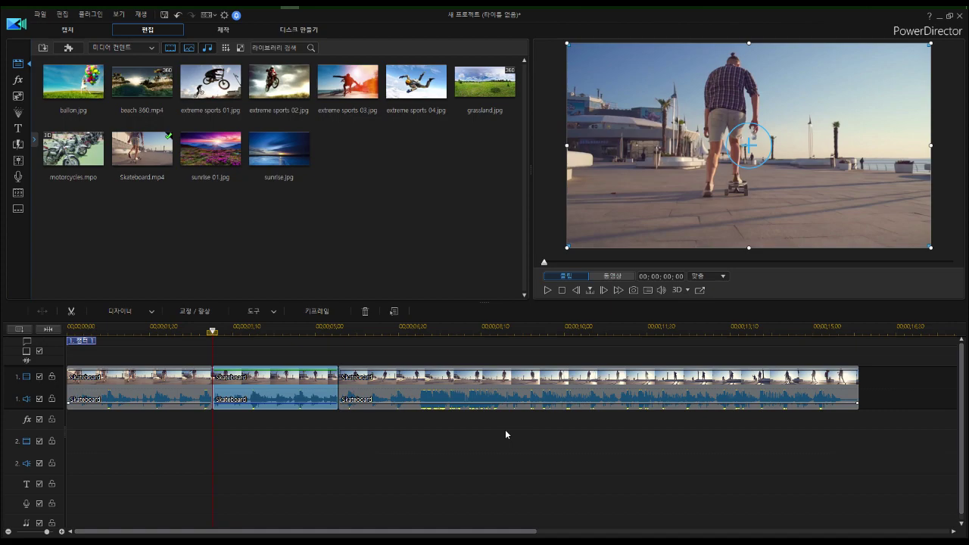
key("Delete")
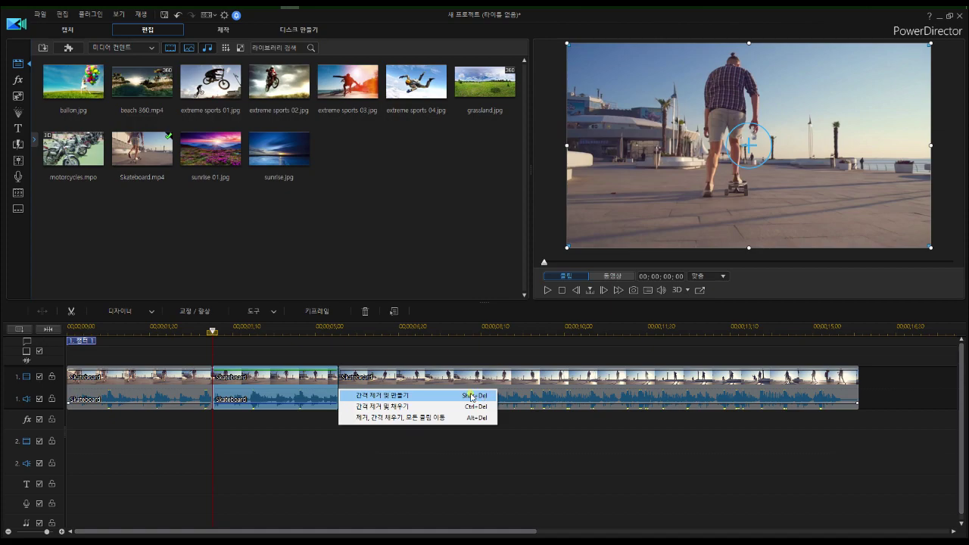
left_click(471, 395)
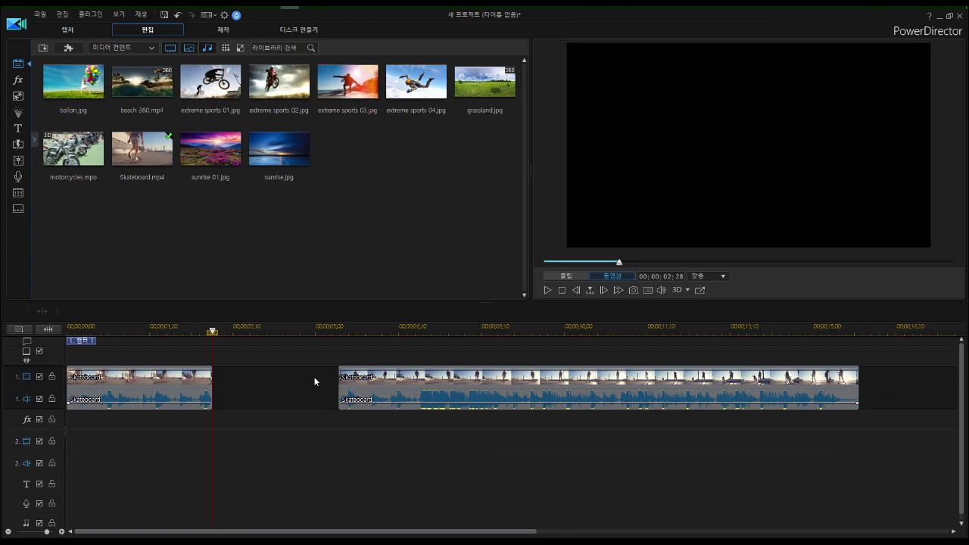
key("ctrl+z")
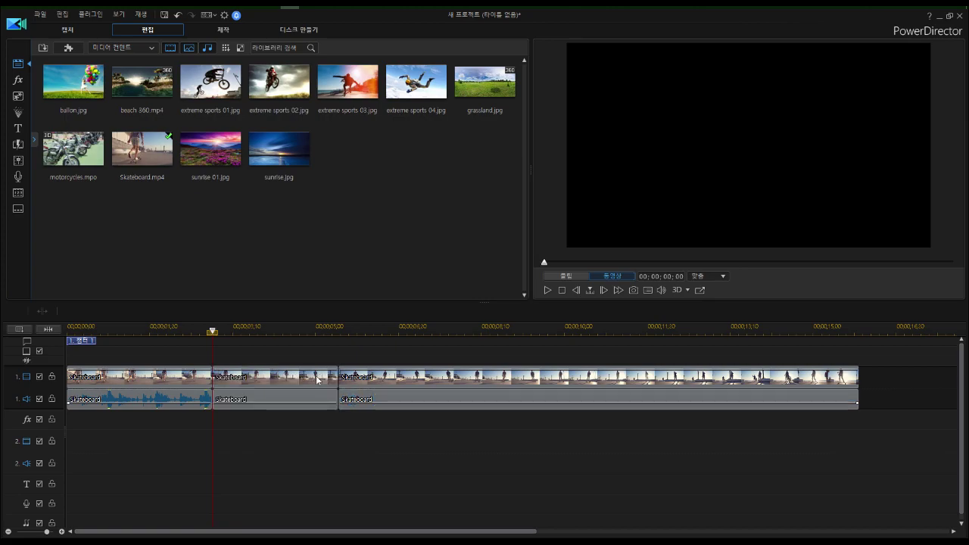
- Remove the middle Skateboard segment with the fill-gap option (간격 제거 및 채우기), and undo the removal
left_click(315, 376)
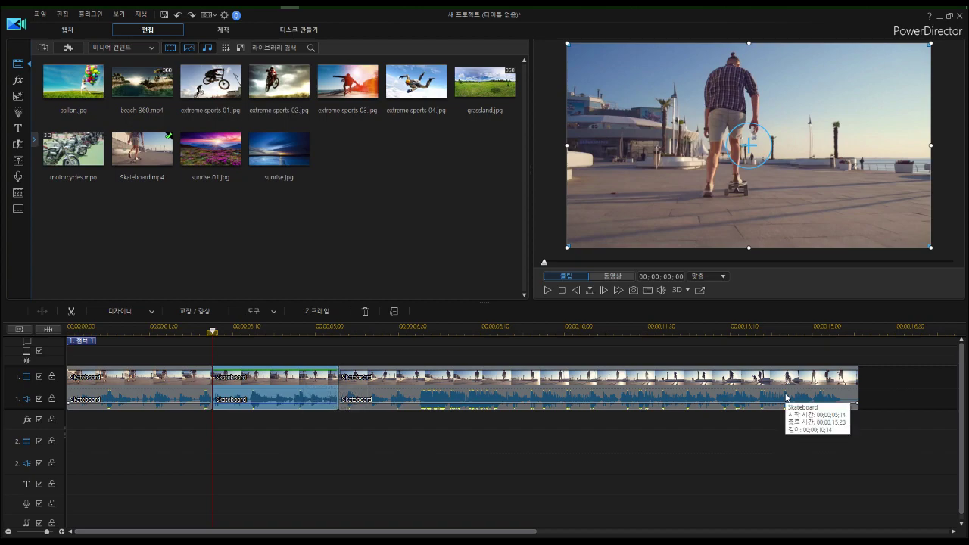
key("Delete")
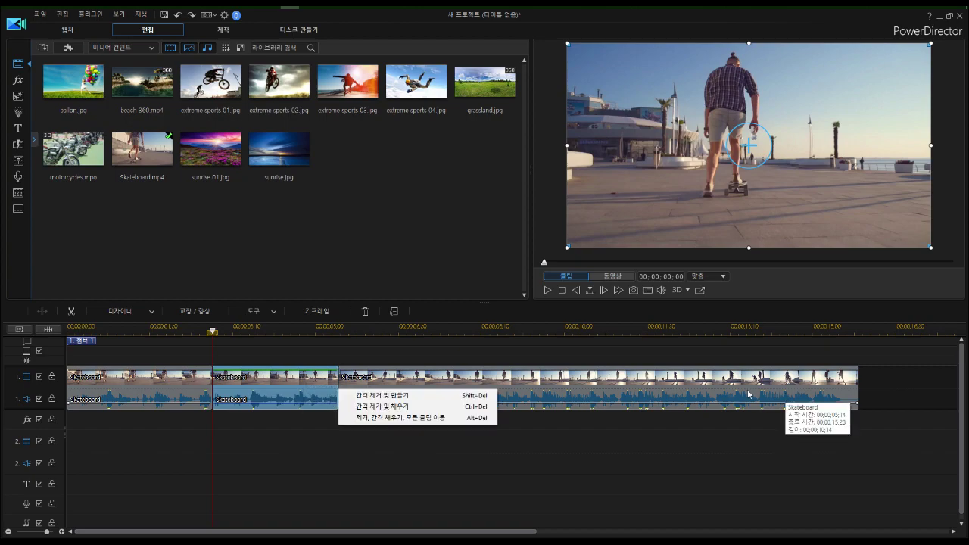
left_click(412, 406)
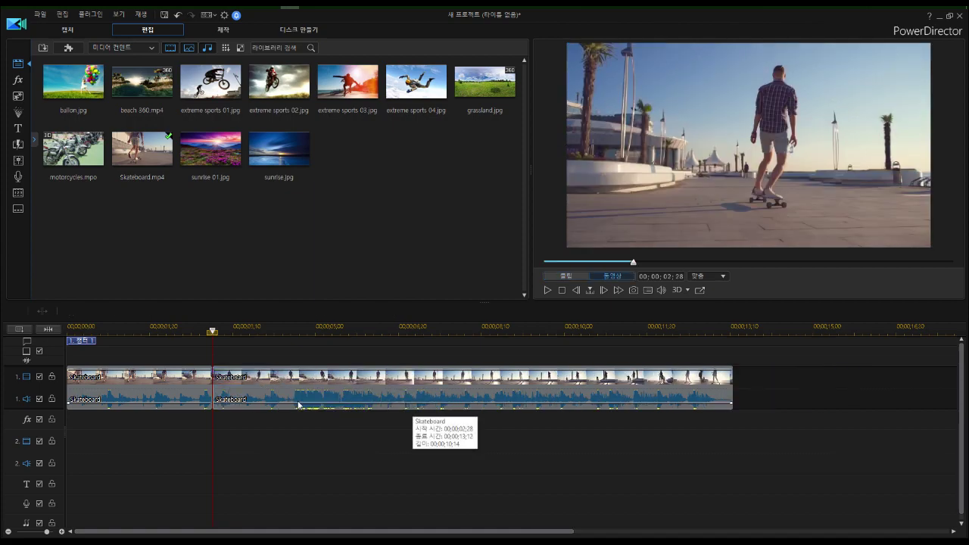
left_click(539, 397)
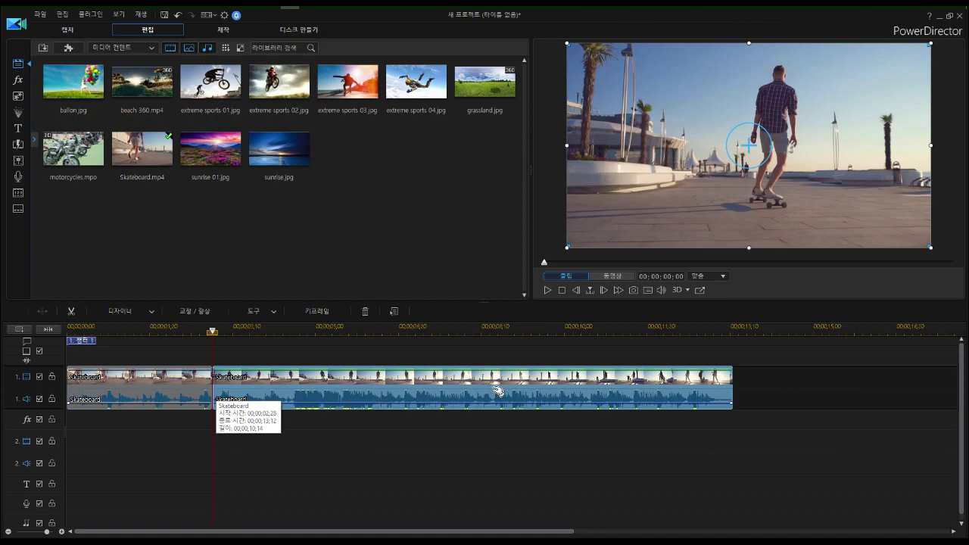
key("ctrl+z")
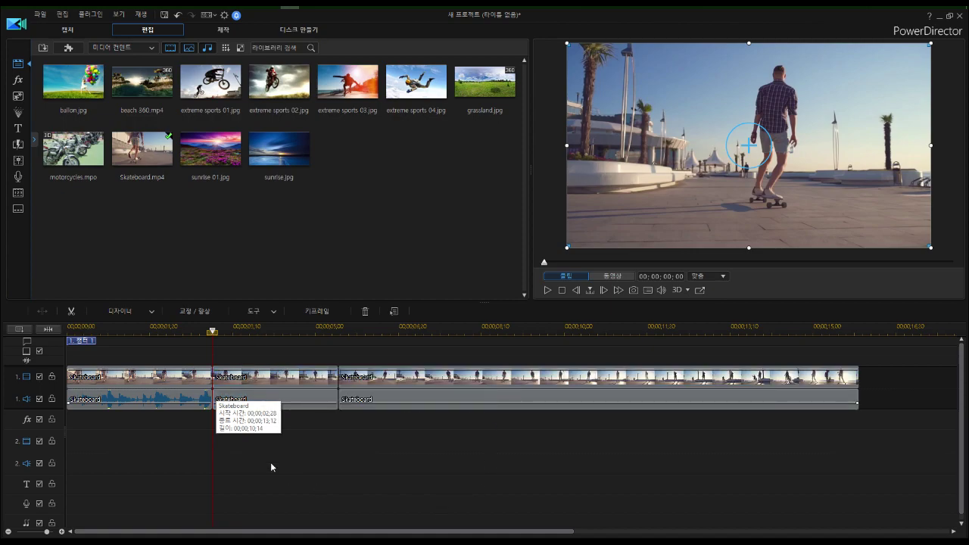
- Remove the middle Skateboard segment with the option that fills the gap and moves all clips (제거, 간격 채우기, 모든 클립 이동), and undo it
left_click(303, 373)
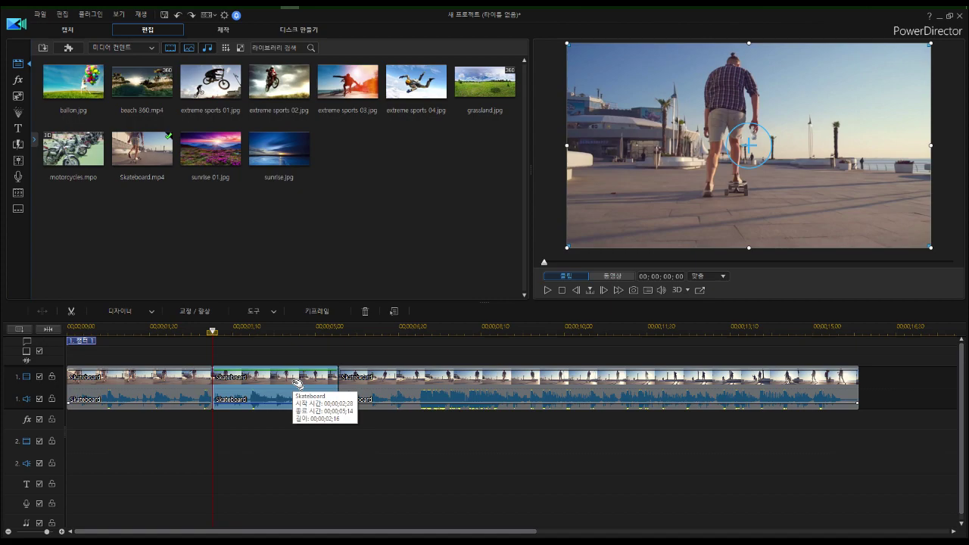
key("Delete")
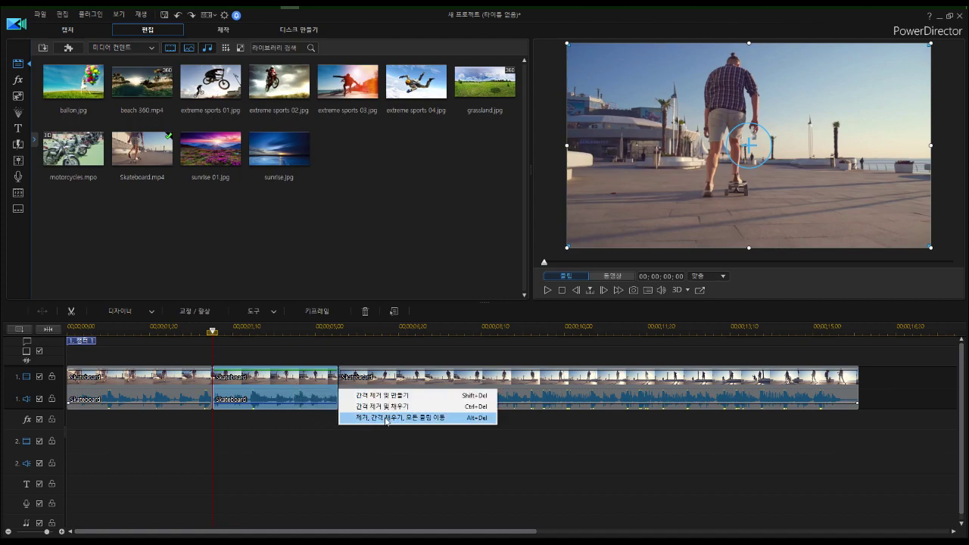
left_click(462, 418)
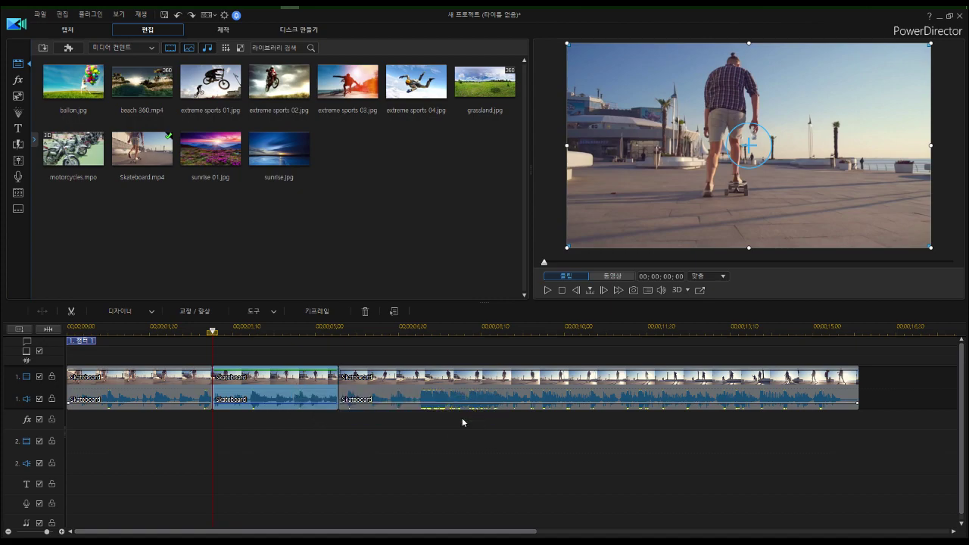
left_click(492, 383)
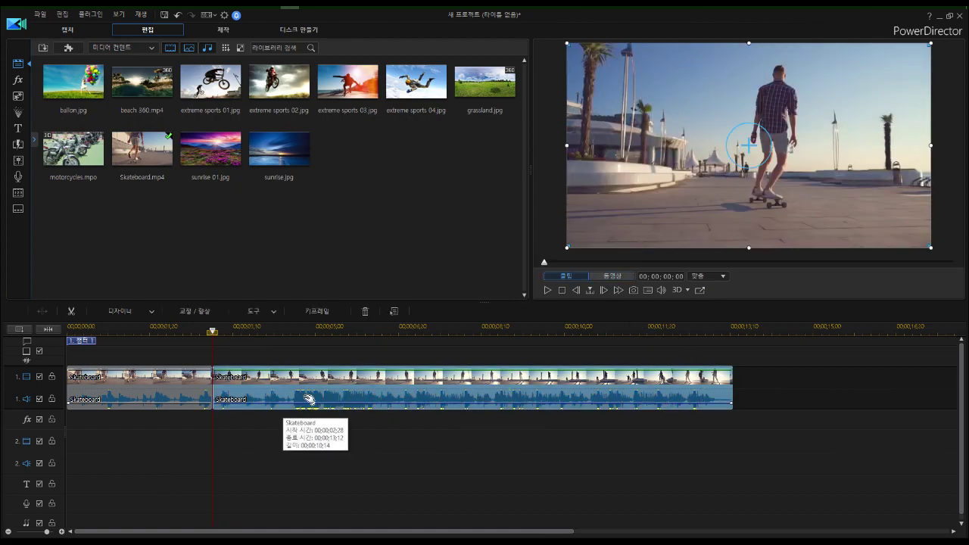
key("ctrl+v")
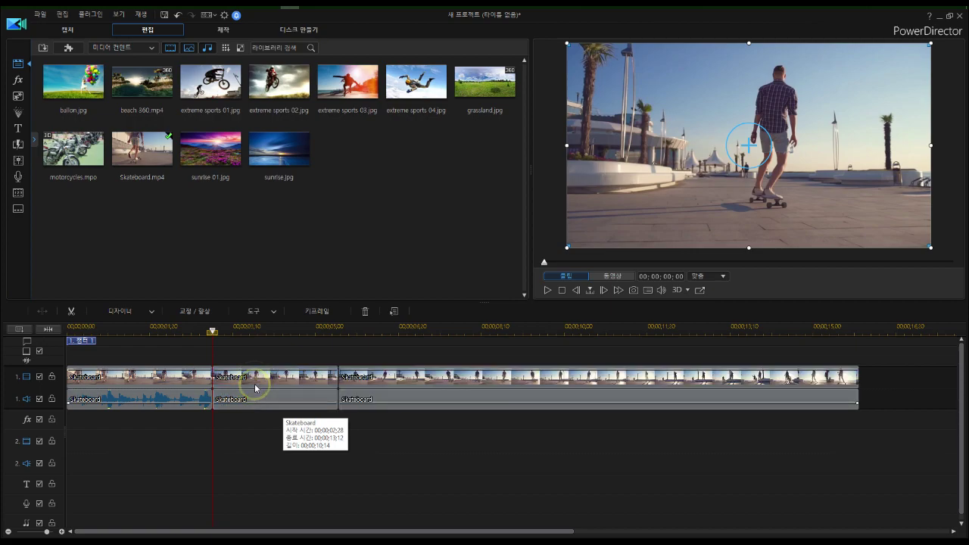
- Place sunrise 01.jpg on track 2 at the start of the third Skateboard segment, then shrink it to about half size and centre it in the preview
left_click(258, 384)
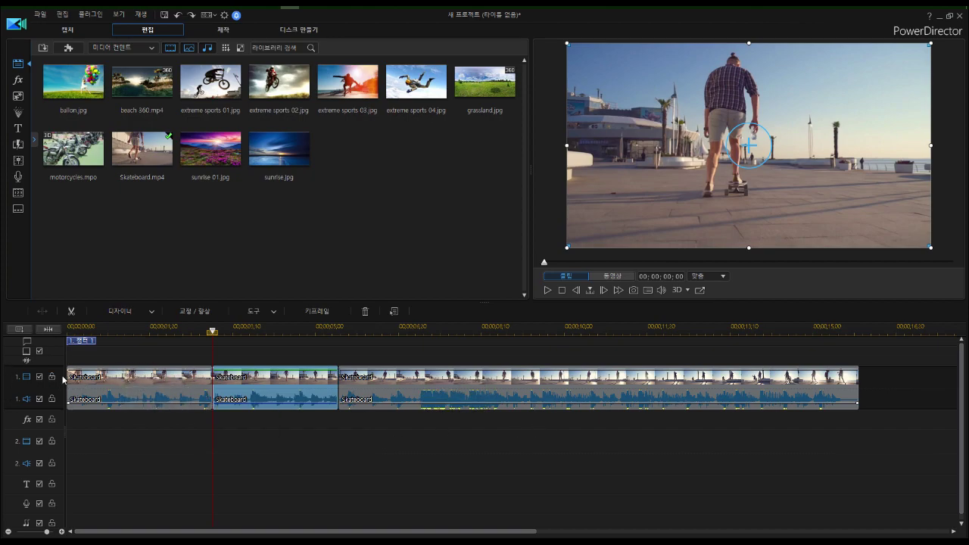
left_click(140, 151)
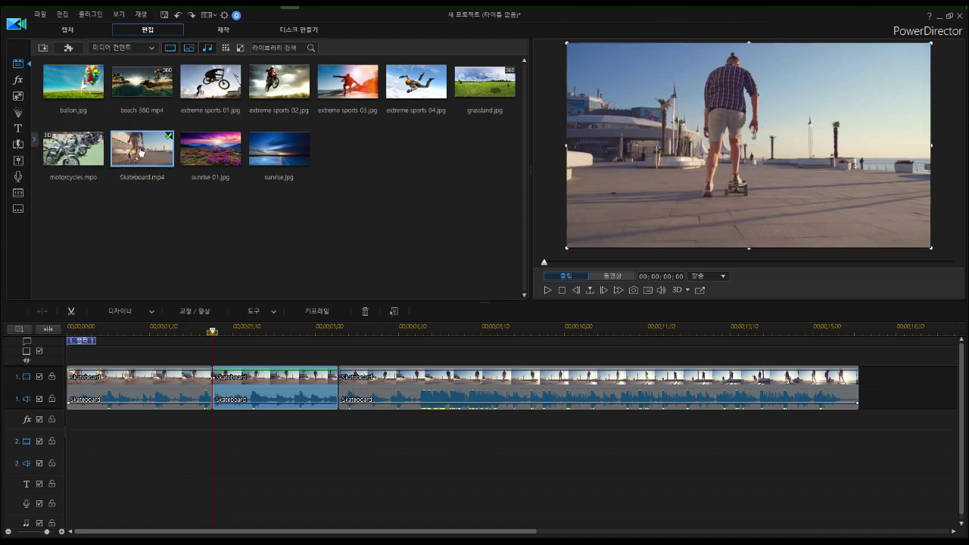
left_click_drag(299, 210, 339, 449)
left_click(542, 445)
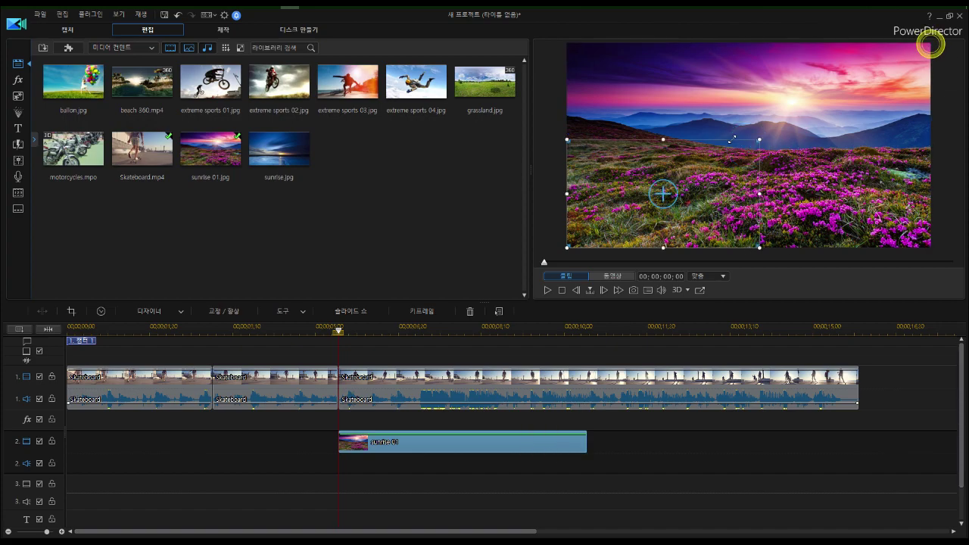
left_click_drag(715, 174, 691, 153)
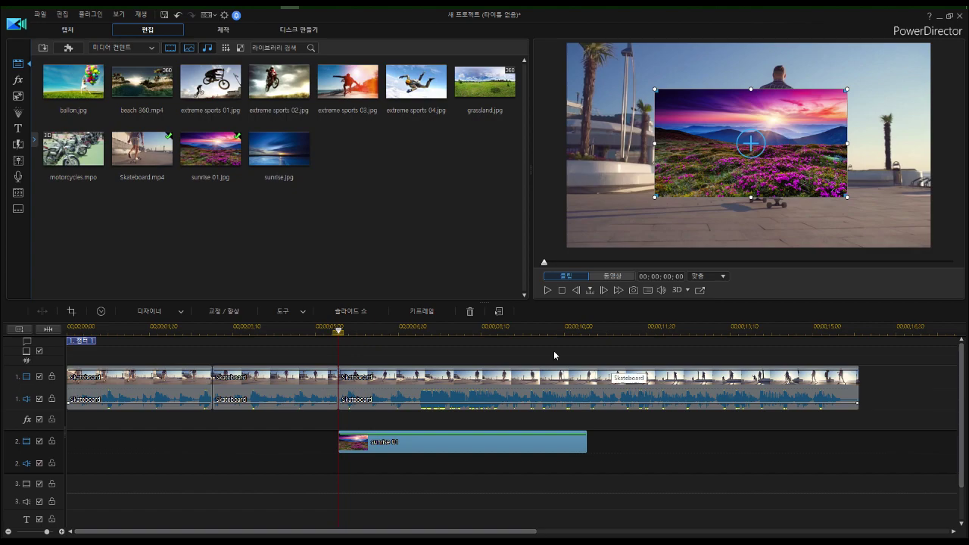
- Remove the middle Skateboard segment with 간격 제거 및 채우기 while the sunrise 01 clip is on track 2, and undo the removal
left_click(271, 387)
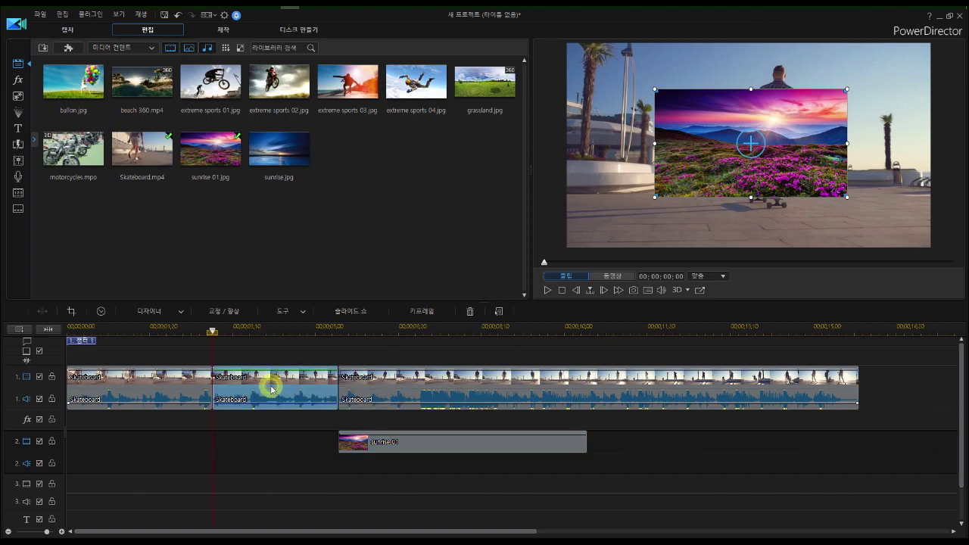
key("Delete")
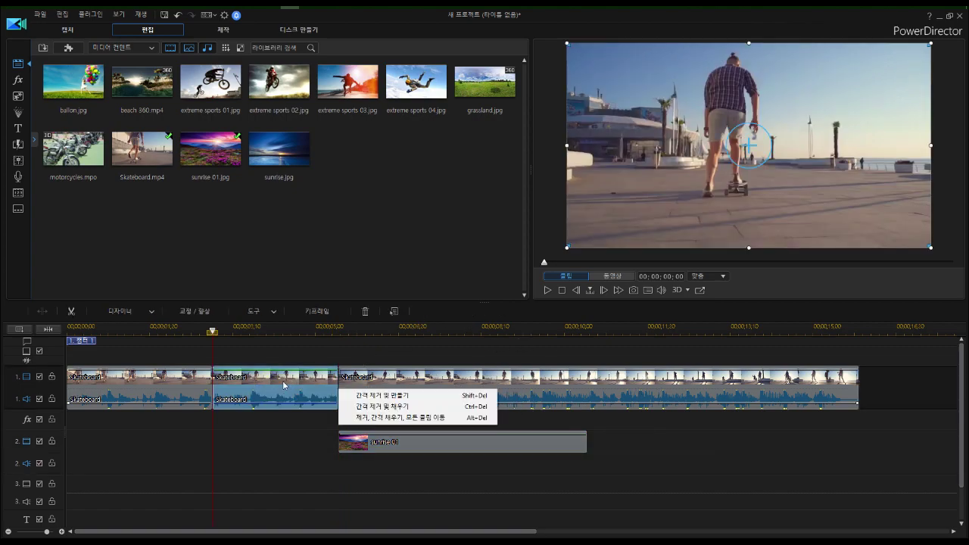
left_click(421, 409)
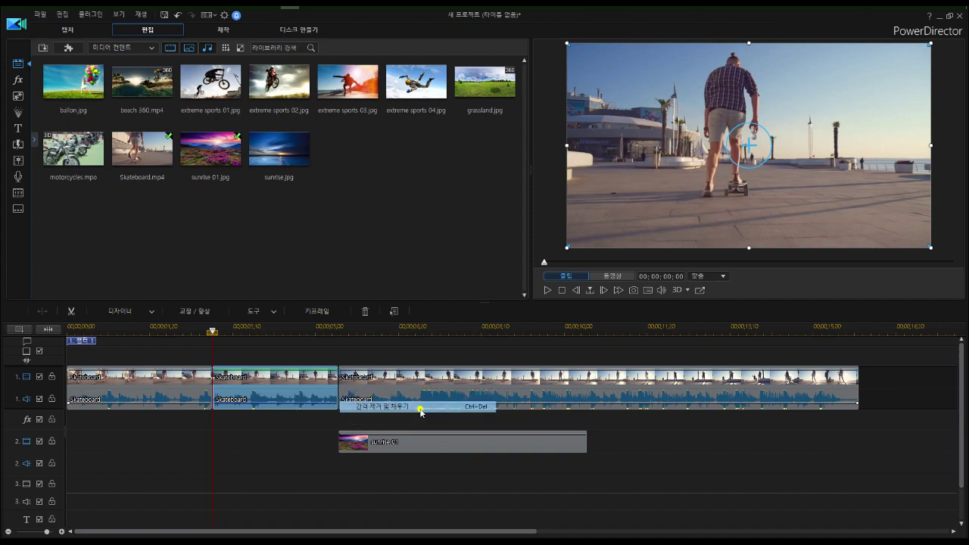
left_click(430, 448)
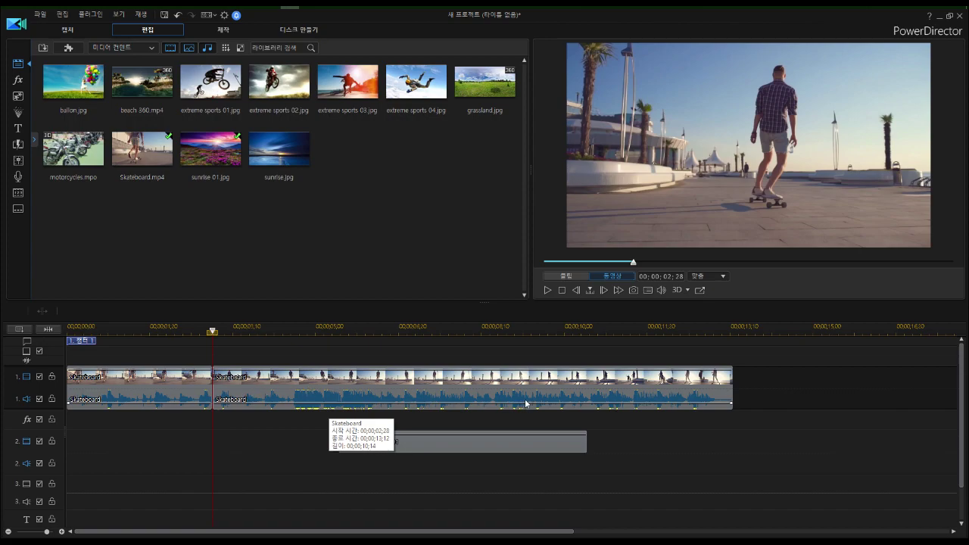
left_click(558, 390)
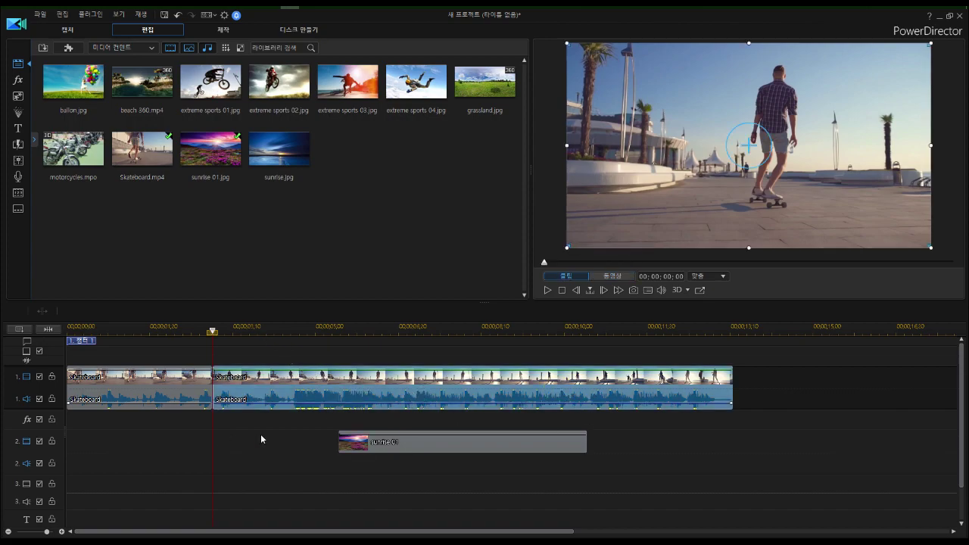
left_click(322, 378)
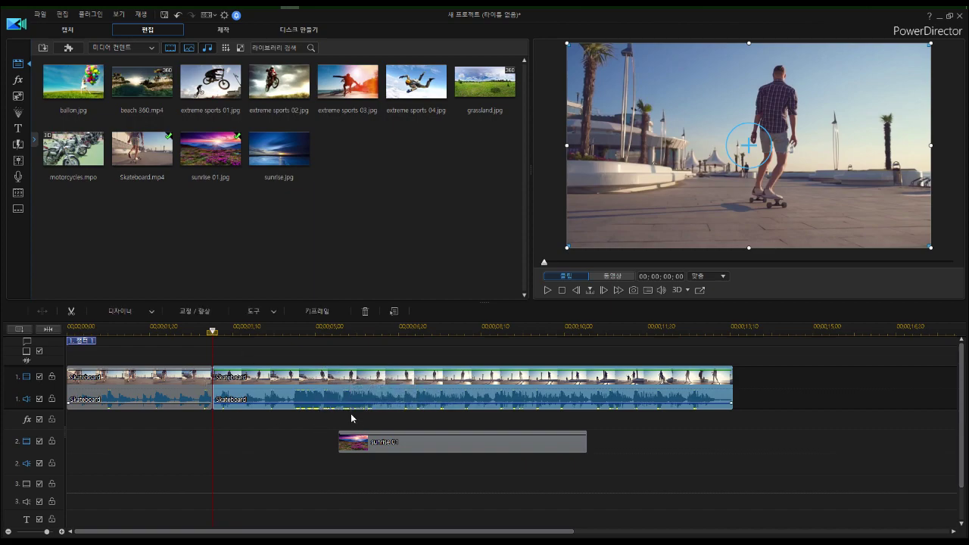
key("ctrl+v")
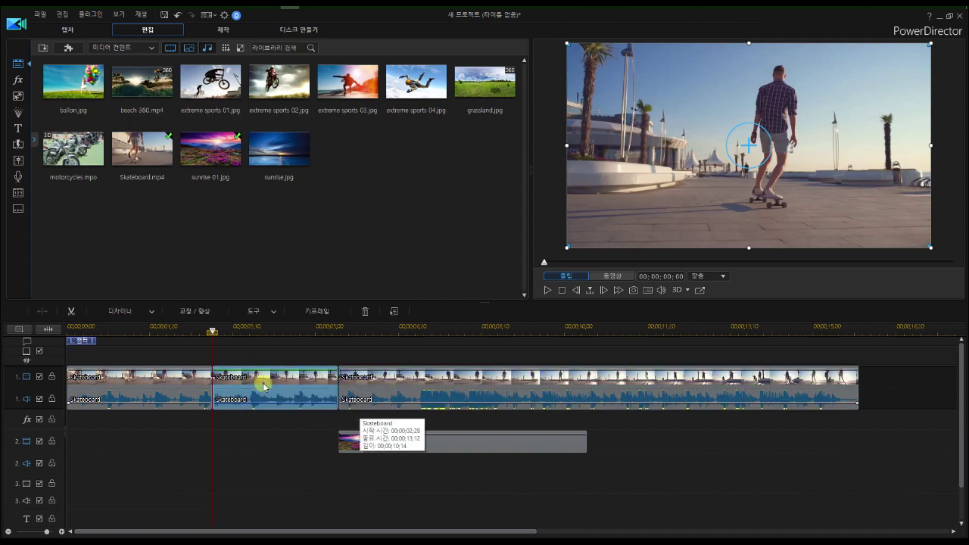
- Remove the middle Skateboard segment with 제거, 간격 채우기, 모든 클립 이동, check the sunrise 01 clip on track 2, and undo the removal
key("Delete")
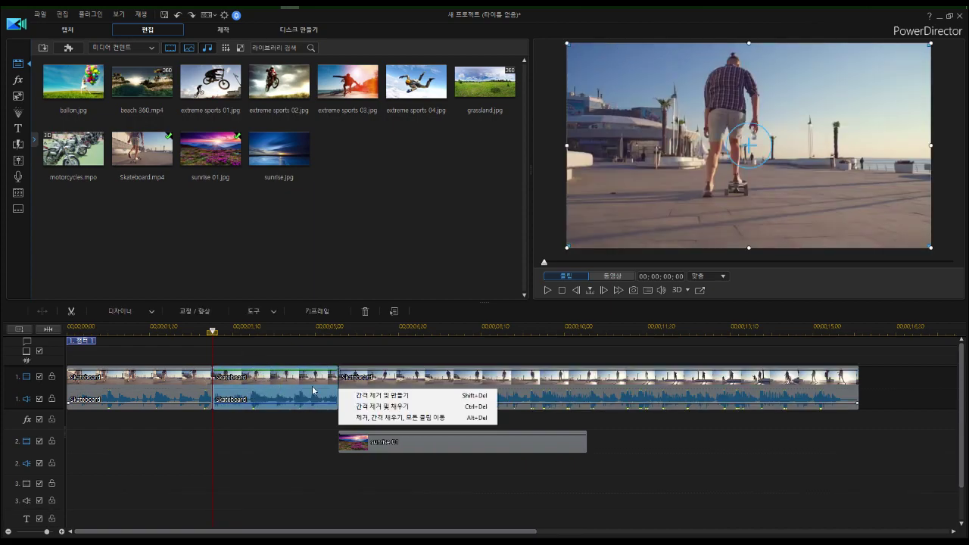
left_click(370, 417)
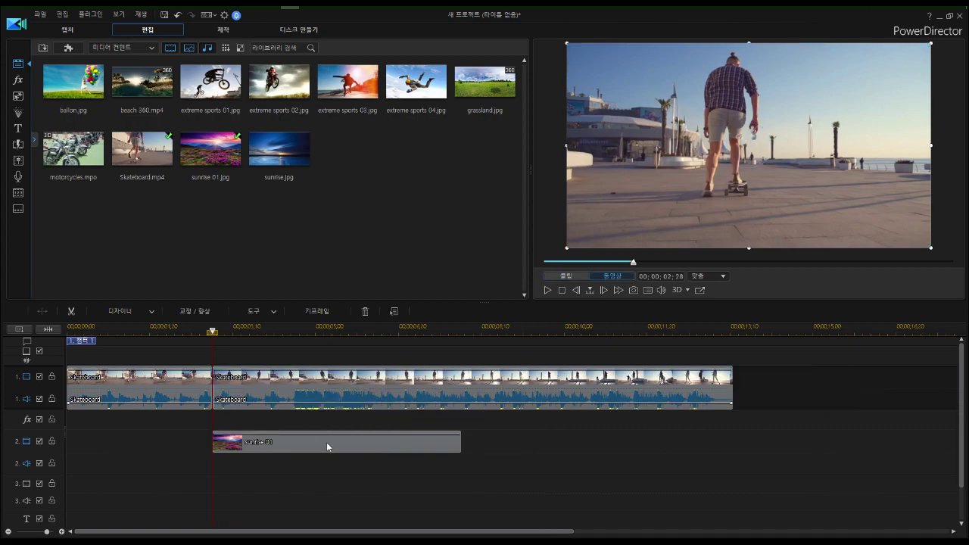
left_click(326, 443)
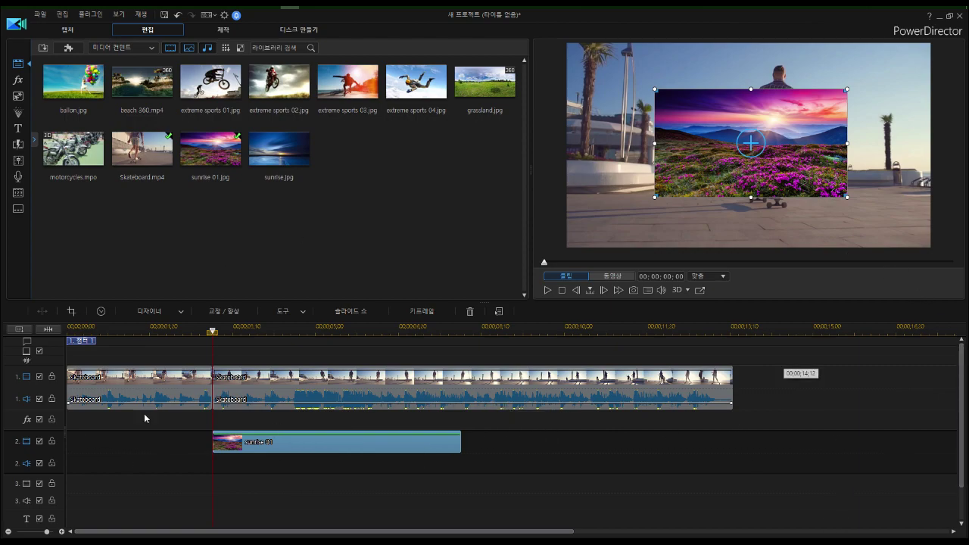
left_click_drag(224, 434, 277, 389)
left_click(270, 385)
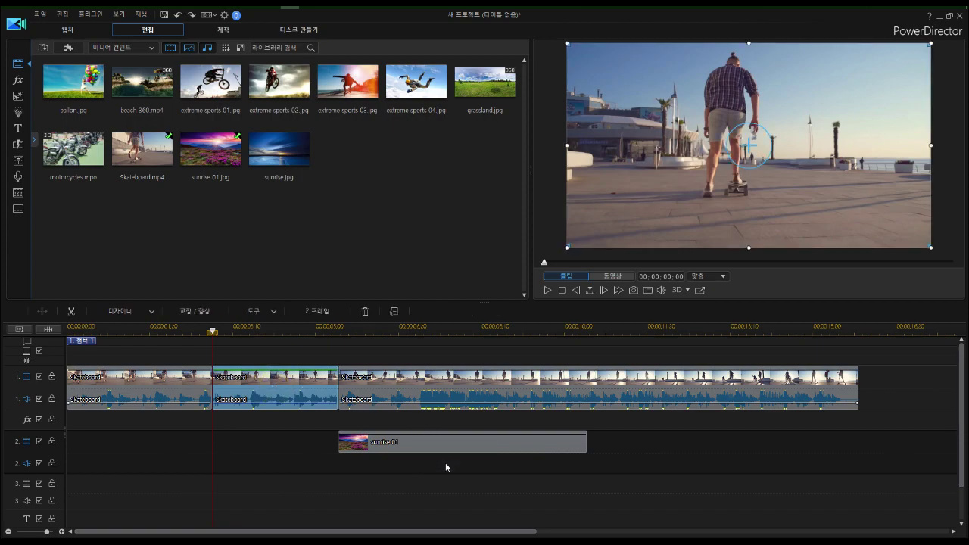
- Dismiss the removal options and lock video track 2, which holds the sunrise 01 clip
key("Delete")
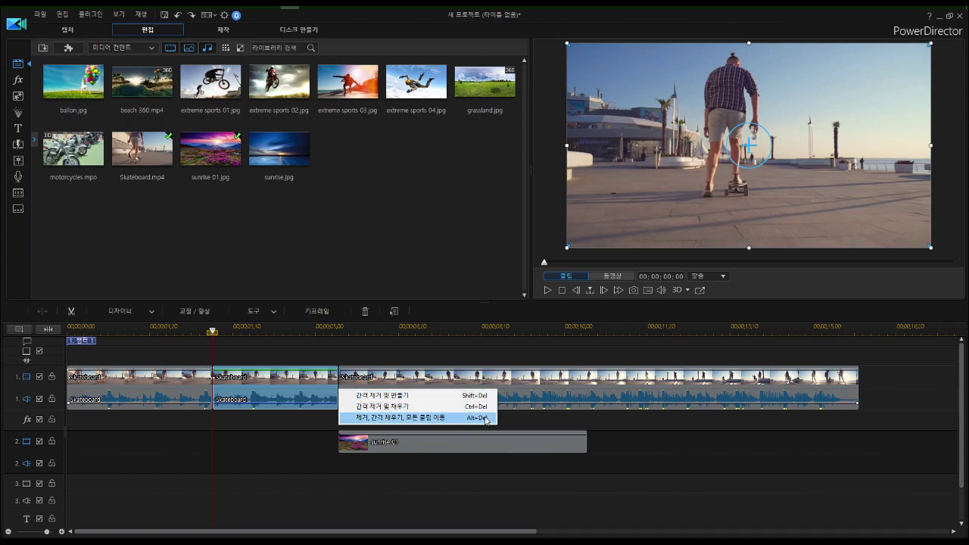
key("Escape")
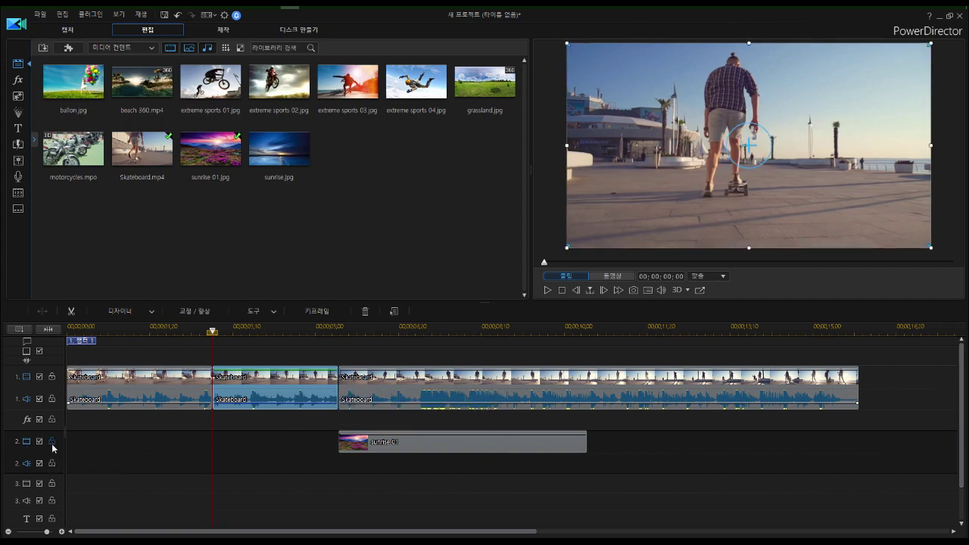
left_click(52, 444)
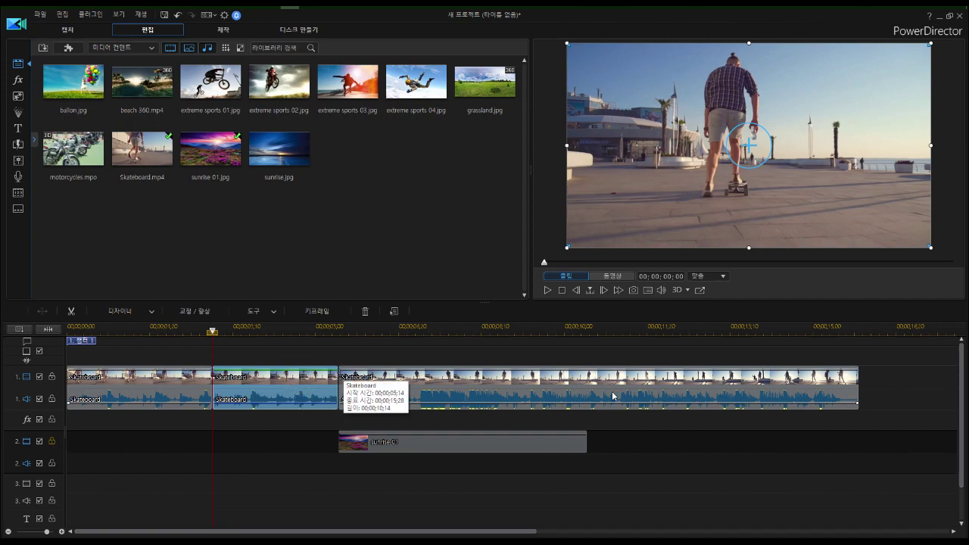
- With track 2 locked, remove the middle Skateboard segment using 제거, 간격 채우기, 모든 클립 이동, and undo the removal
key("Delete")
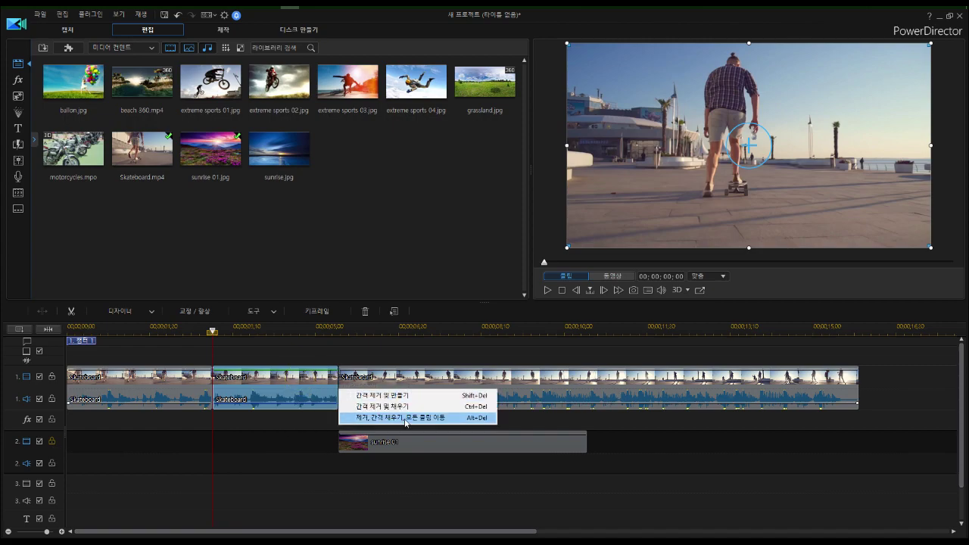
left_click(406, 419)
left_click(428, 446)
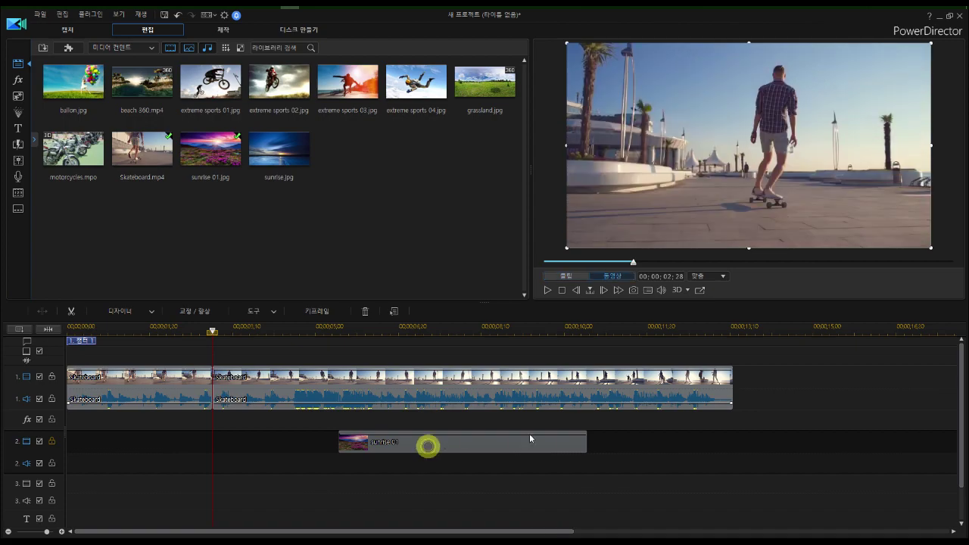
left_click(400, 422)
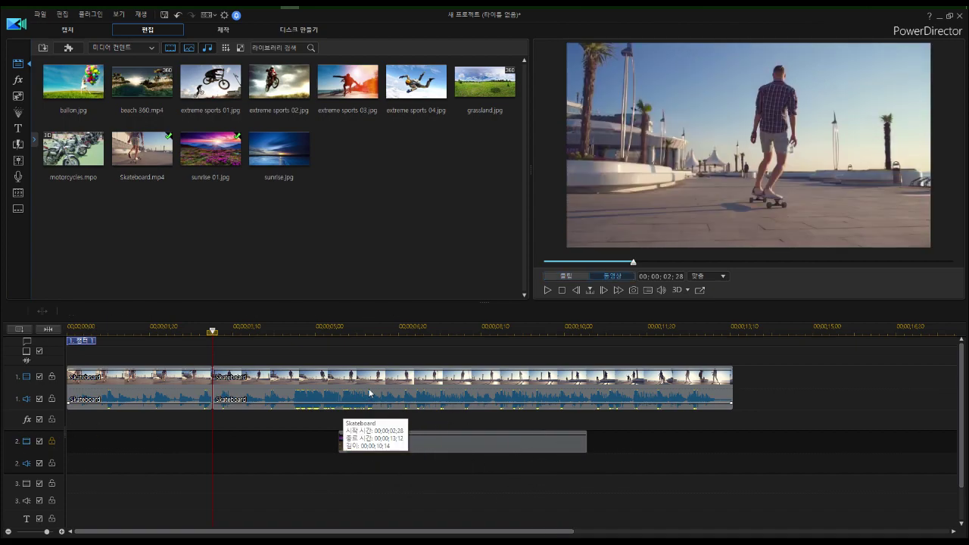
key("ctrl+z")
left_click(265, 393)
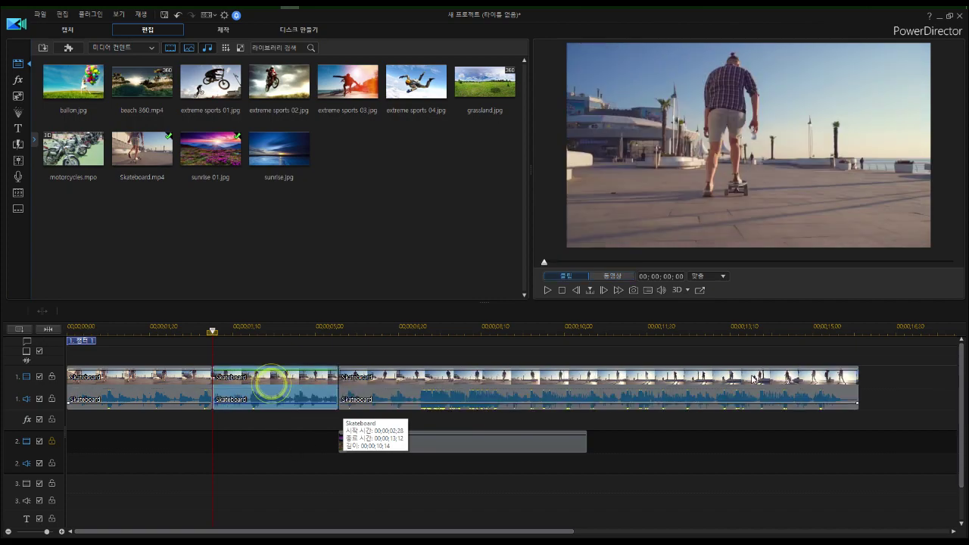
- Unlock video track 2 and delete all Skateboard and sunrise 01 clips from the timeline
left_click(658, 465)
left_click(495, 437)
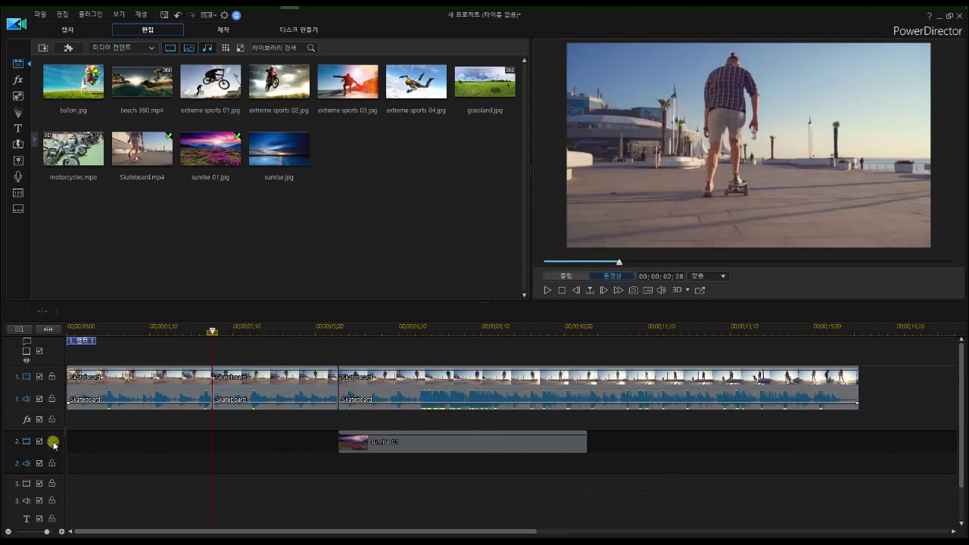
left_click(52, 442)
left_click(737, 387)
left_click(749, 485)
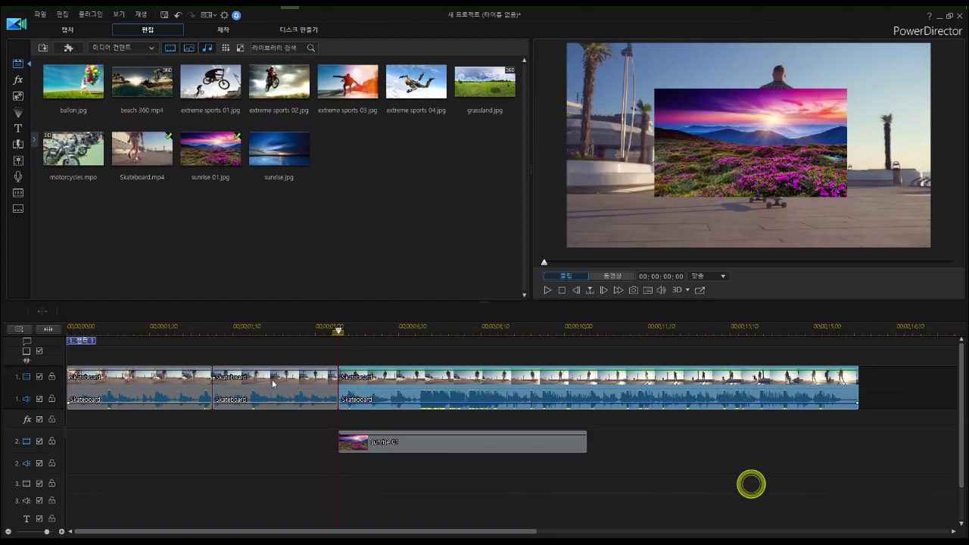
left_click_drag(139, 377, 130, 360)
key("Delete")
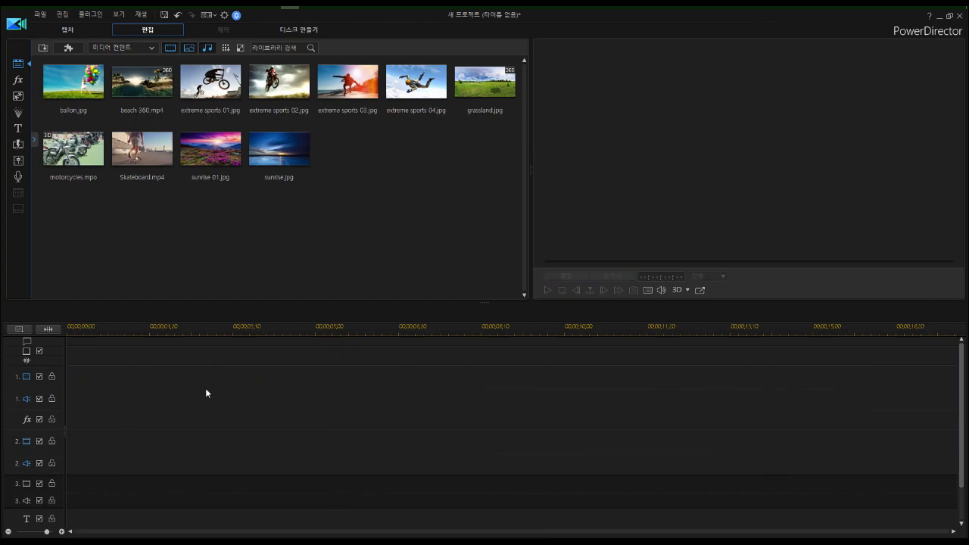
- Add Skateboard.mp4 at the start of track 1 and open it for single trimming (단일 다듬기), with the trim window moved clear of the timeline
left_click_drag(142, 148, 68, 376)
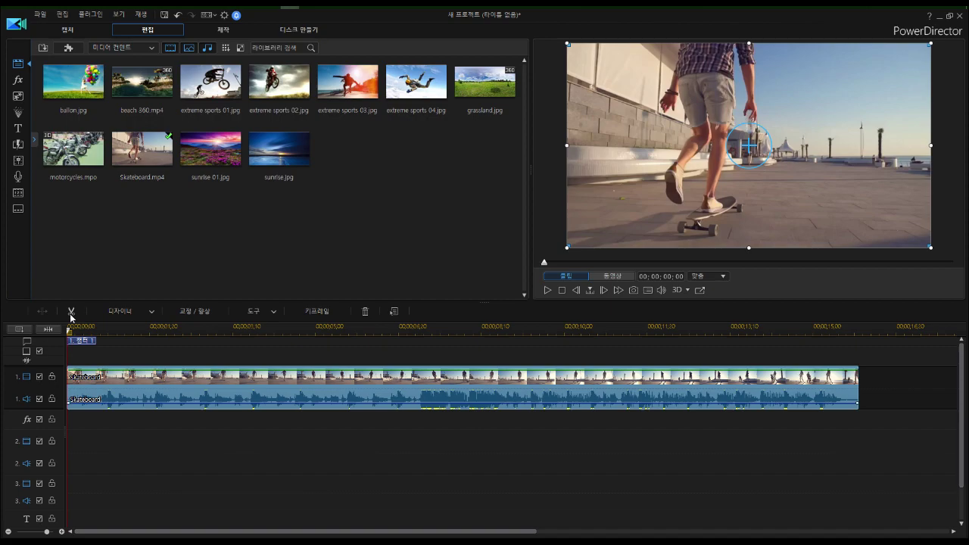
left_click(71, 313)
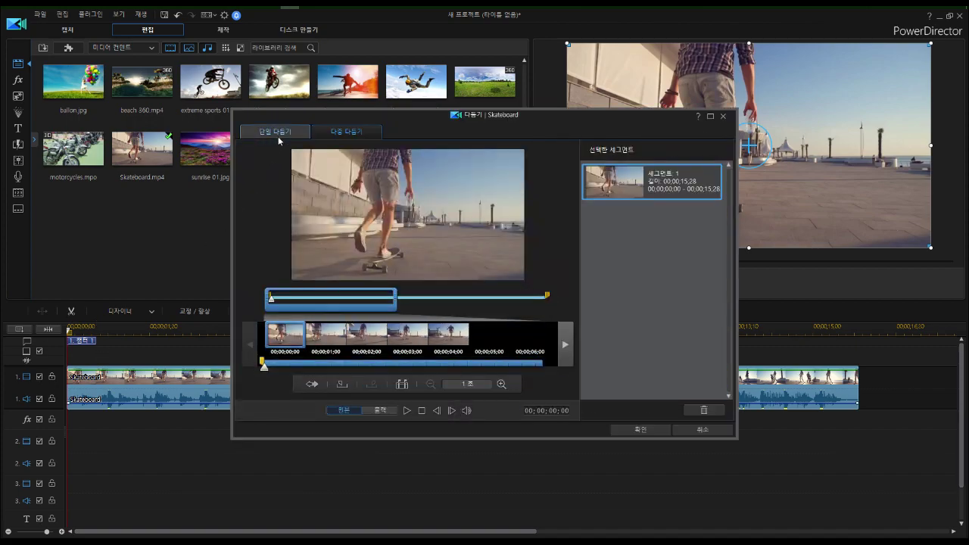
left_click(344, 132)
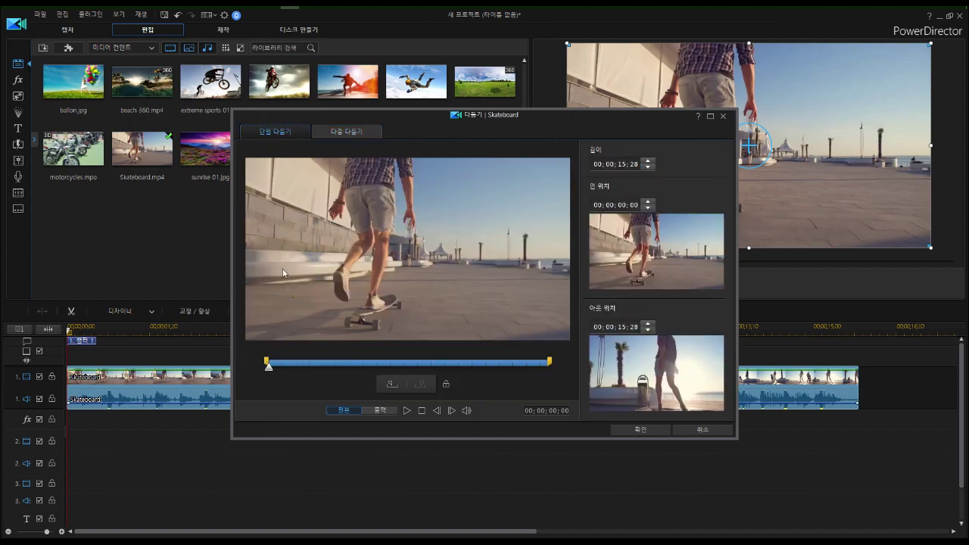
left_click_drag(456, 127, 420, 31)
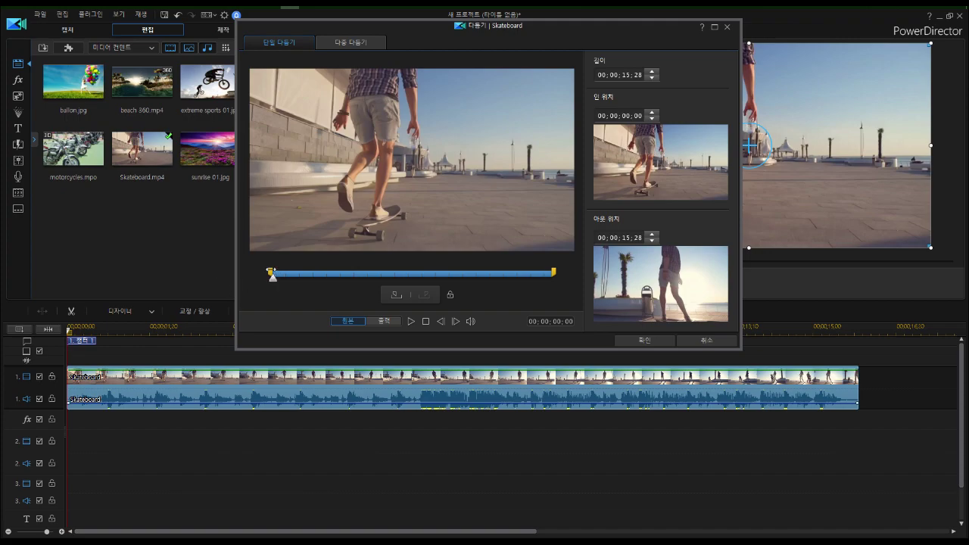
- Scrub through the Skateboard clip and trim it to an in position of 00;00;04;11 and an out position of 00;00;08;23
left_click_drag(273, 281, 454, 283)
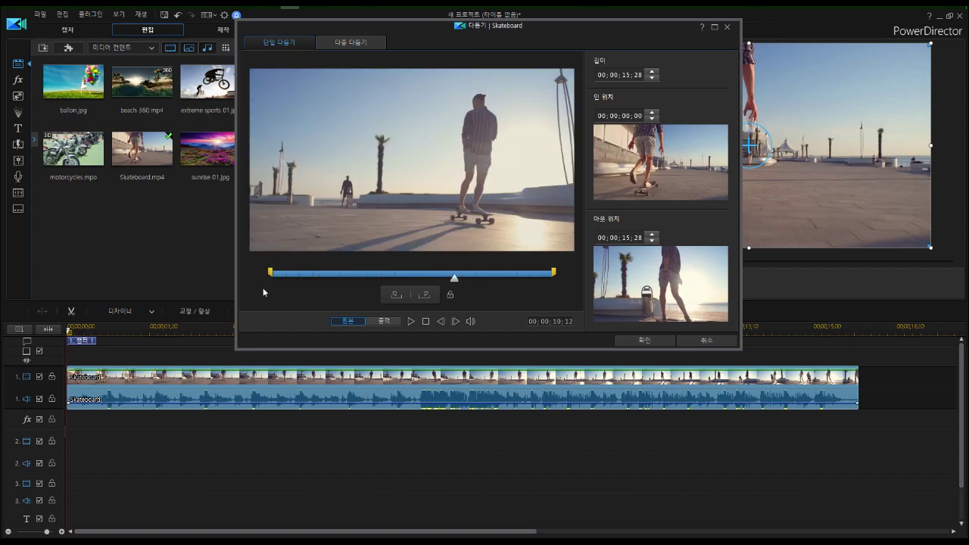
left_click_drag(266, 271, 346, 276)
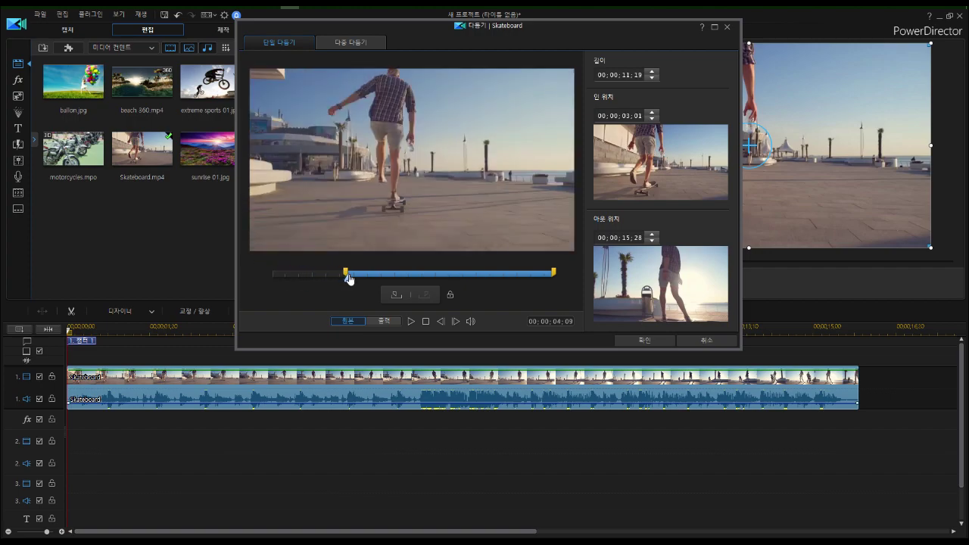
left_click(554, 272)
left_click_drag(548, 272, 428, 273)
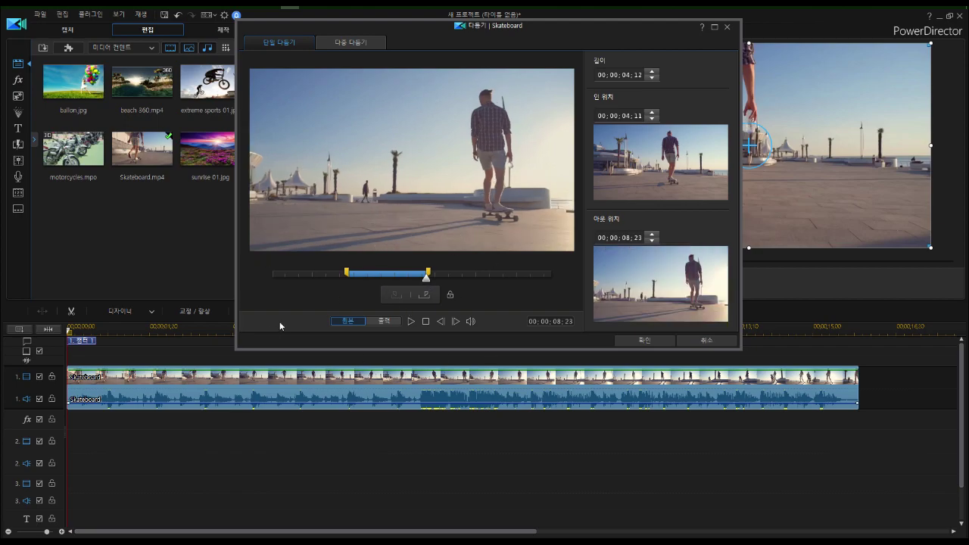
- Toggle the trim length lock, leave it unlocked, and set the in position to 00;00;02;06 and the out position to 00;00;09;15
left_click(452, 296)
left_click(449, 295)
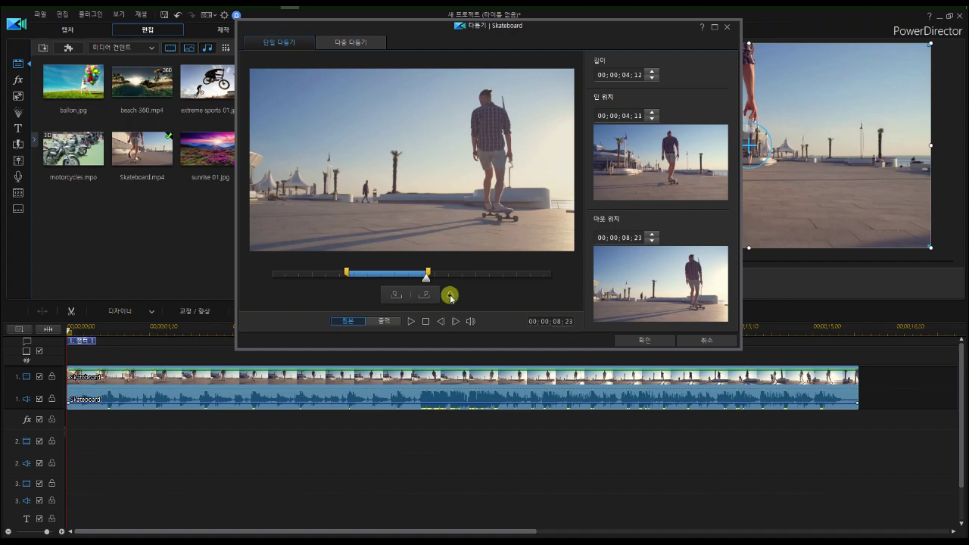
left_click(449, 294)
mouse_move(427, 277)
left_mouse_down()
mouse_move(515, 278)
mouse_move(443, 283)
left_mouse_up()
left_click_drag(344, 273, 309, 276)
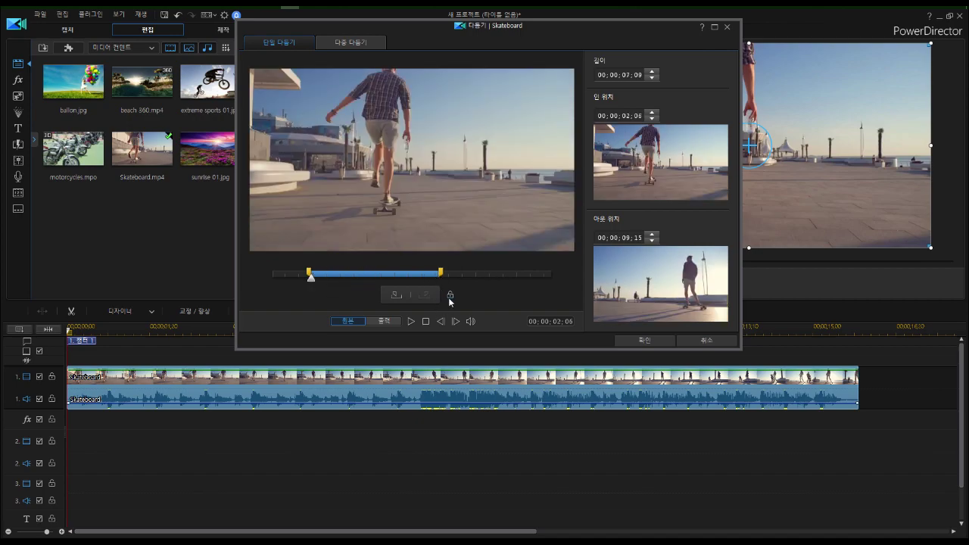
- Lock the trim length and slide the trimmed range to the start of the clip, spanning 00;00;00;00 to 00;00;07;09
left_click(450, 297)
mouse_move(371, 281)
left_mouse_down()
mouse_move(471, 280)
mouse_move(358, 281)
mouse_move(488, 281)
mouse_move(353, 281)
left_mouse_up()
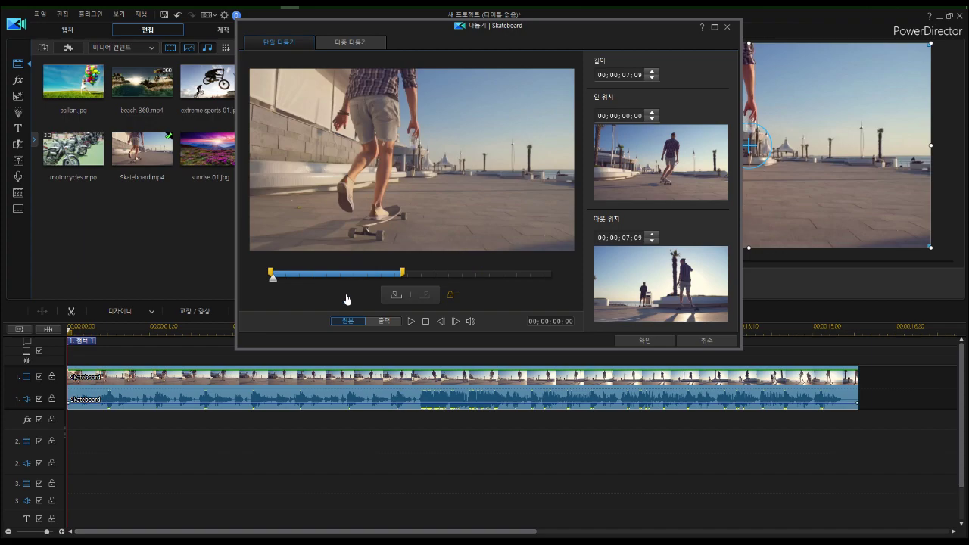
- Unlock the trim length, switch to multi-trim (다중 다듬기), and set the thumbnail strip to 19-frame (19 프레임) intervals
left_click(450, 297)
left_click_drag(370, 278, 425, 279)
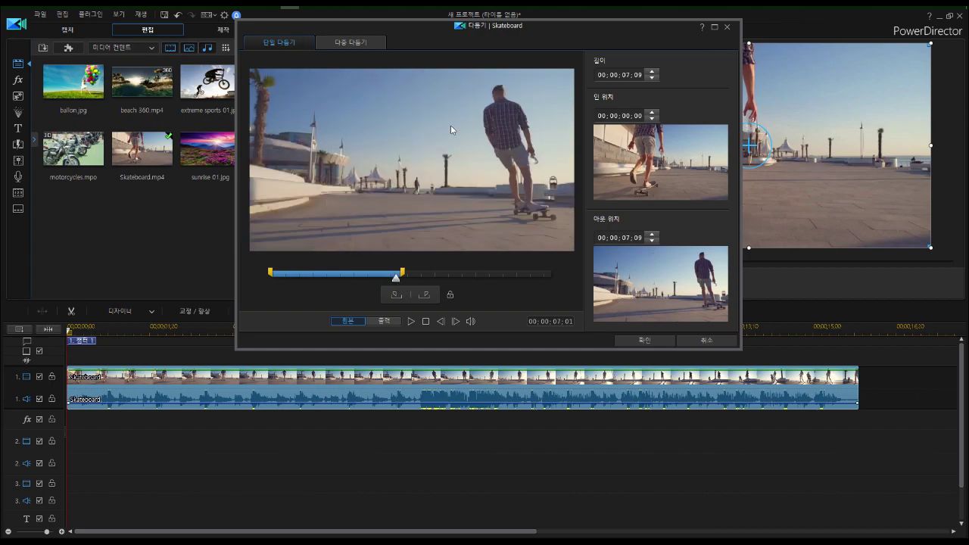
left_click(359, 46)
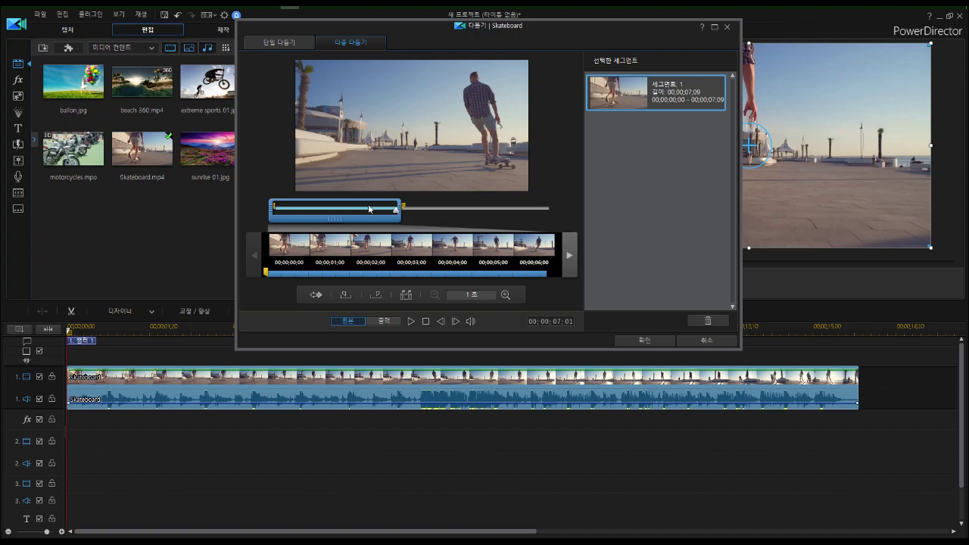
left_click_drag(285, 224, 354, 220)
left_click_drag(441, 214, 346, 211)
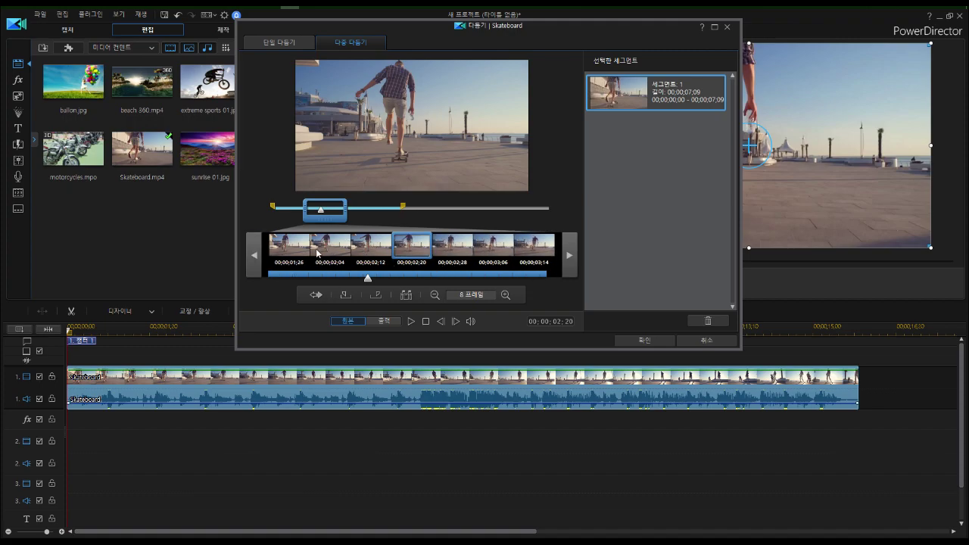
left_click_drag(346, 207, 390, 213)
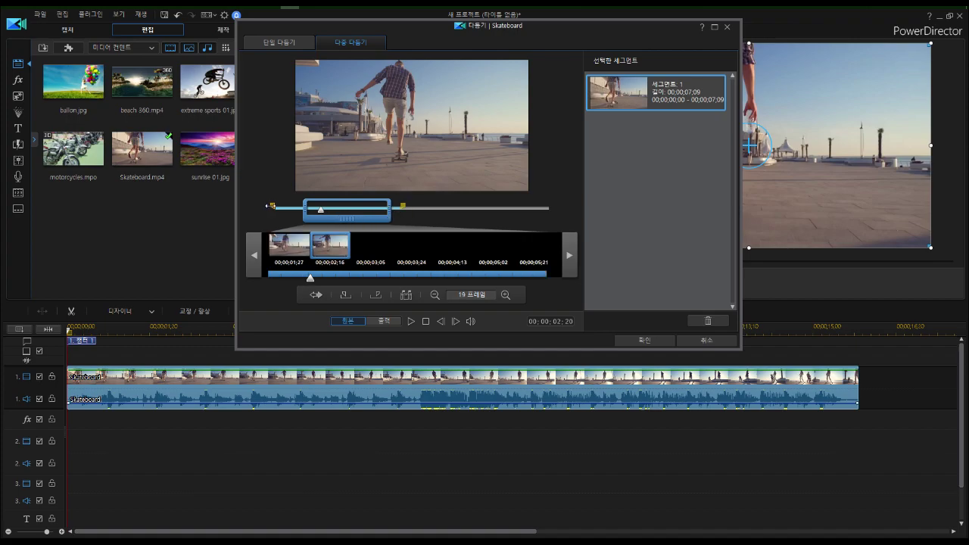
- Trim segment 1 of the Skateboard clip to run from 00;00;02;22 to 00;00;04;24
left_click(270, 206)
left_click_drag(284, 209, 320, 211)
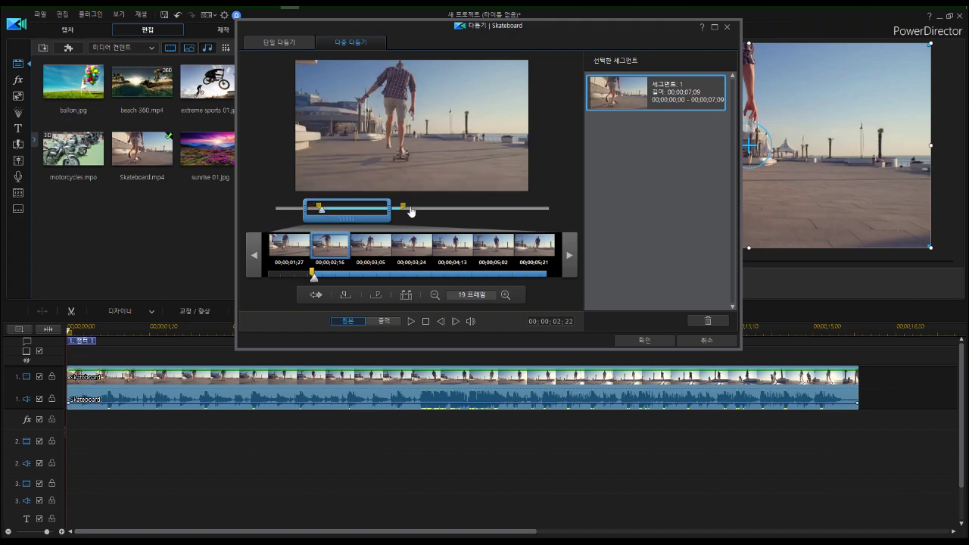
key("i")
left_click_drag(404, 206, 359, 212)
key("o")
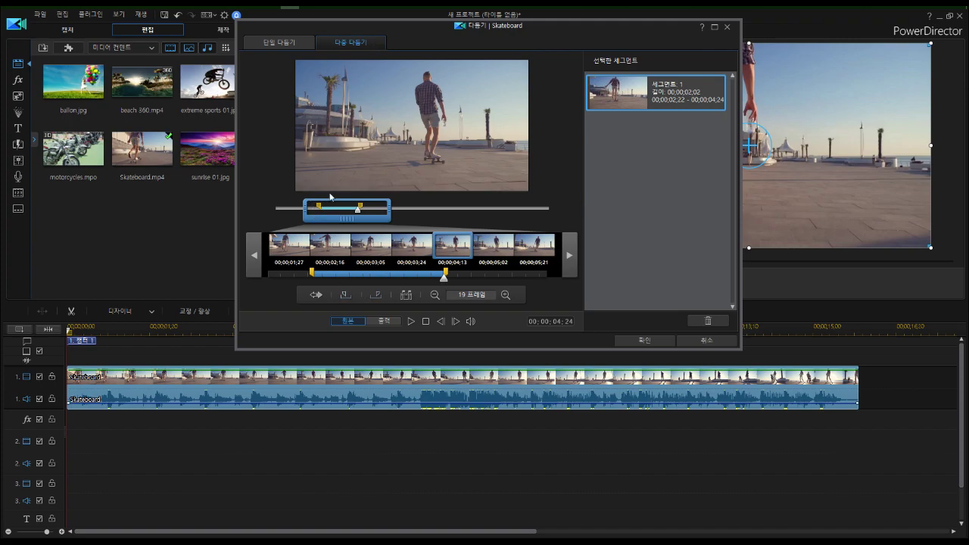
- Adjust segment 1 to an in position of 00;00;02;15 and an out position of 00;00;03;18
mouse_move(318, 202)
left_mouse_down()
mouse_move(286, 205)
mouse_move(321, 204)
left_mouse_up()
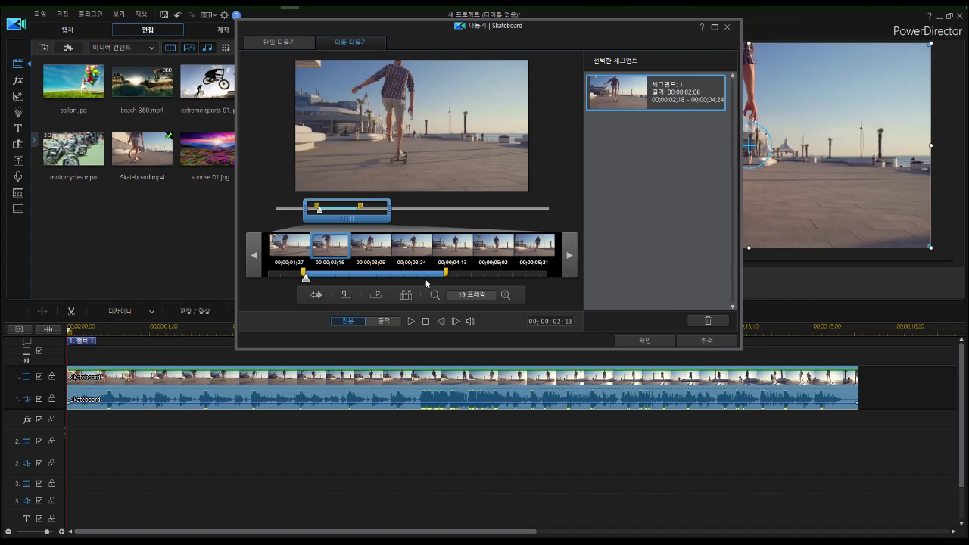
left_click(350, 295)
left_click_drag(361, 207, 338, 216)
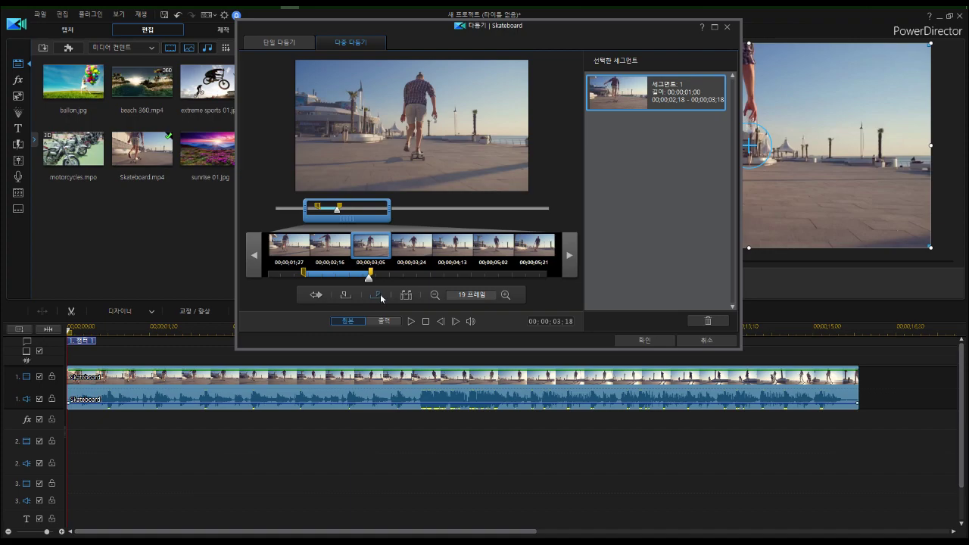
left_click(376, 294)
- Add a second trim segment from 00;00;06;29 to 00;00;07;29
left_click_drag(336, 217, 396, 223)
left_click(345, 294)
left_click(391, 219)
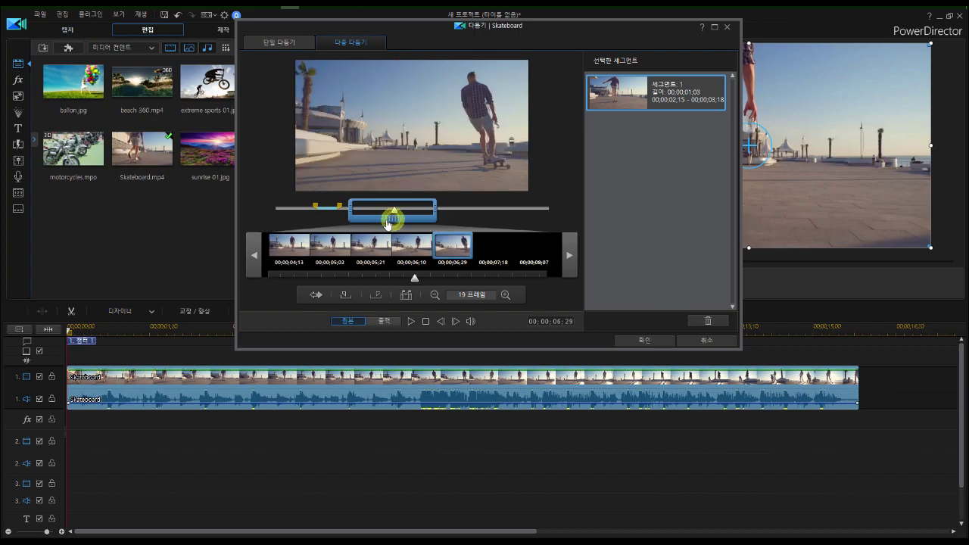
left_click(345, 295)
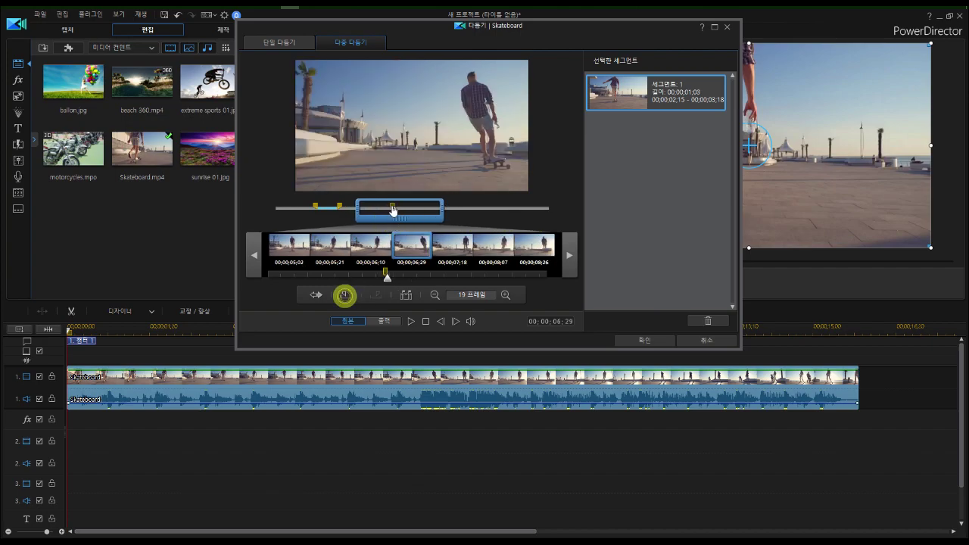
left_click(401, 221)
left_click_drag(395, 210, 412, 214)
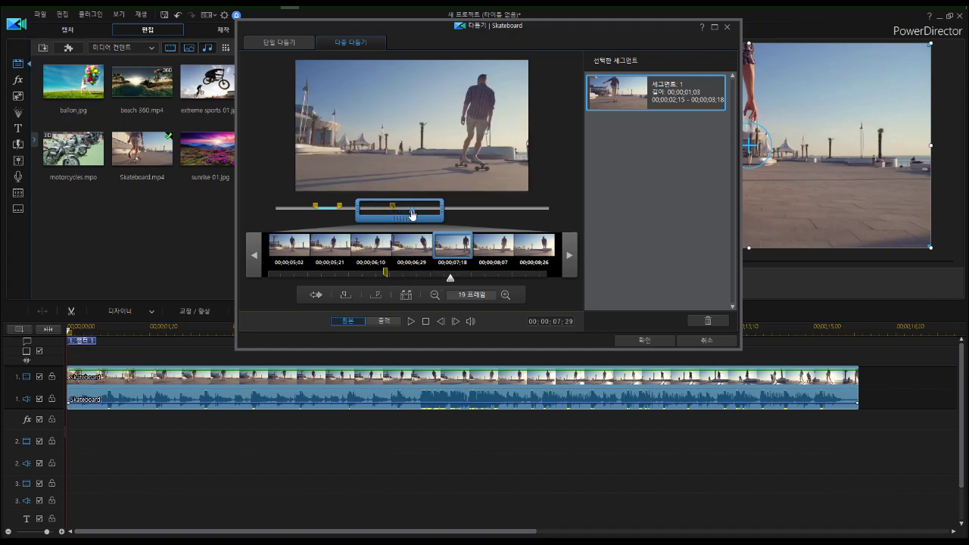
left_click(377, 296)
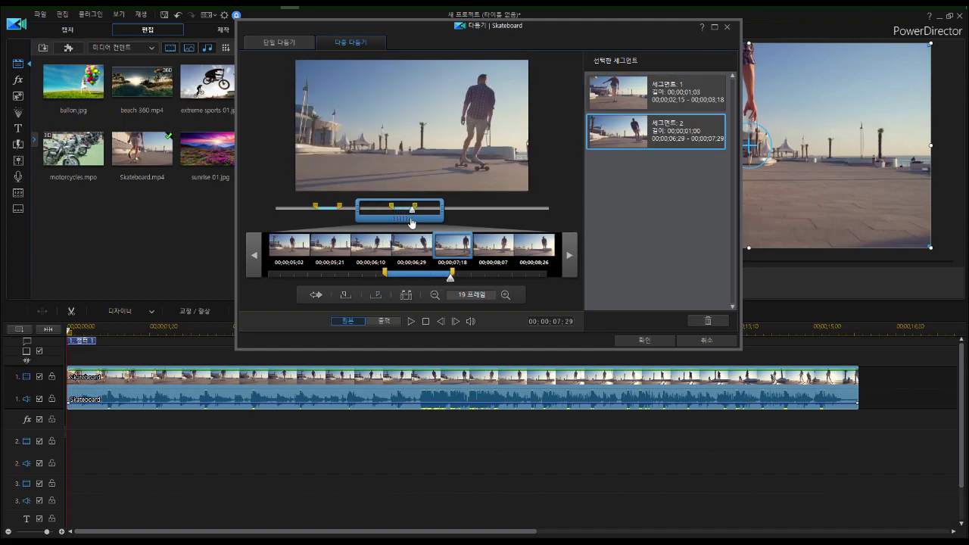
- Switch between segment 1 and segment 2 in the selected segments to compare them
left_click(676, 96)
left_click(686, 129)
left_click(689, 95)
left_click(678, 129)
left_click(687, 95)
left_click(684, 130)
- Add a third trim segment from 00;00;10;12 to 00;00;11;16 and apply the multi-trim to the timeline
left_click_drag(400, 211, 463, 216)
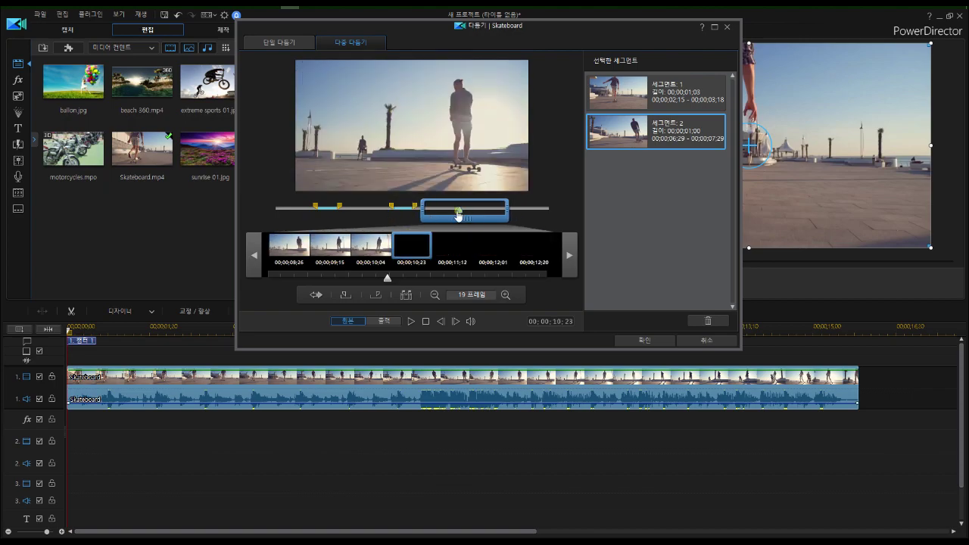
left_click(454, 212)
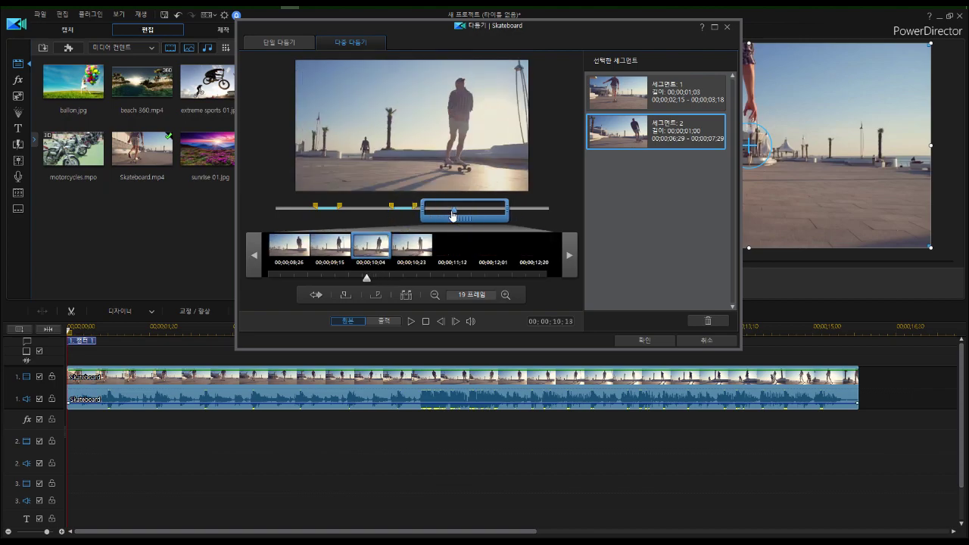
left_click(345, 294)
left_click_drag(454, 214, 473, 214)
key("o")
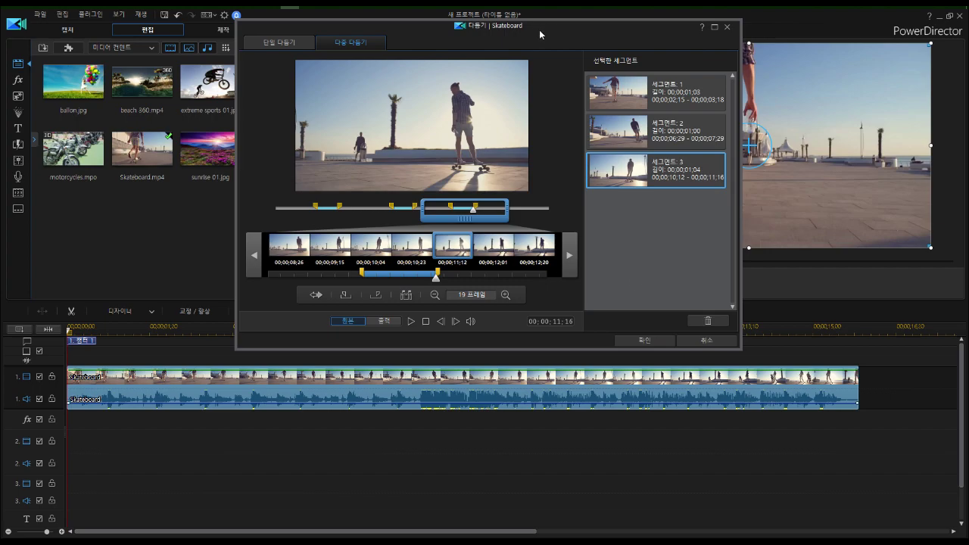
left_click(646, 340)
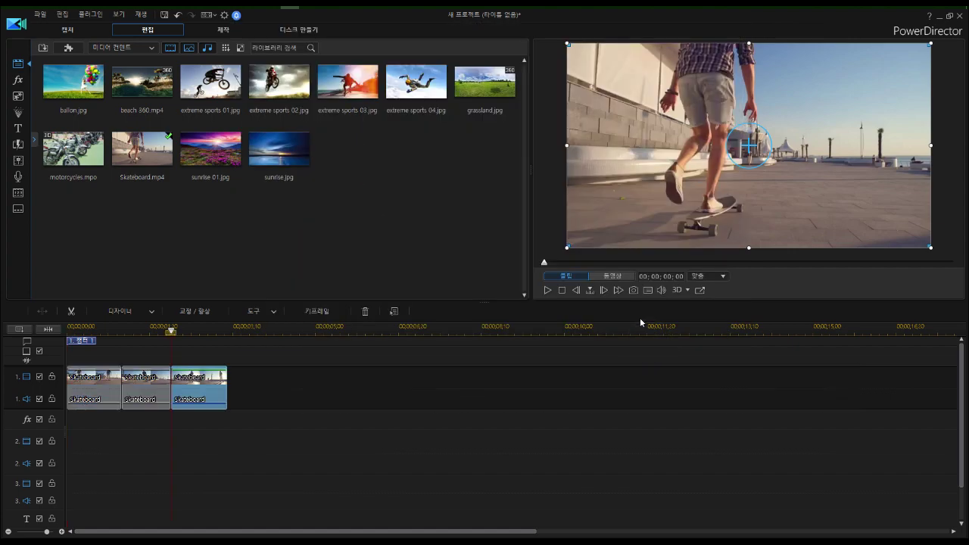
- Inspect each of the three Skateboard clips on track 1 and move the playhead to 00;00;00;19 in the first clip
left_click(85, 381)
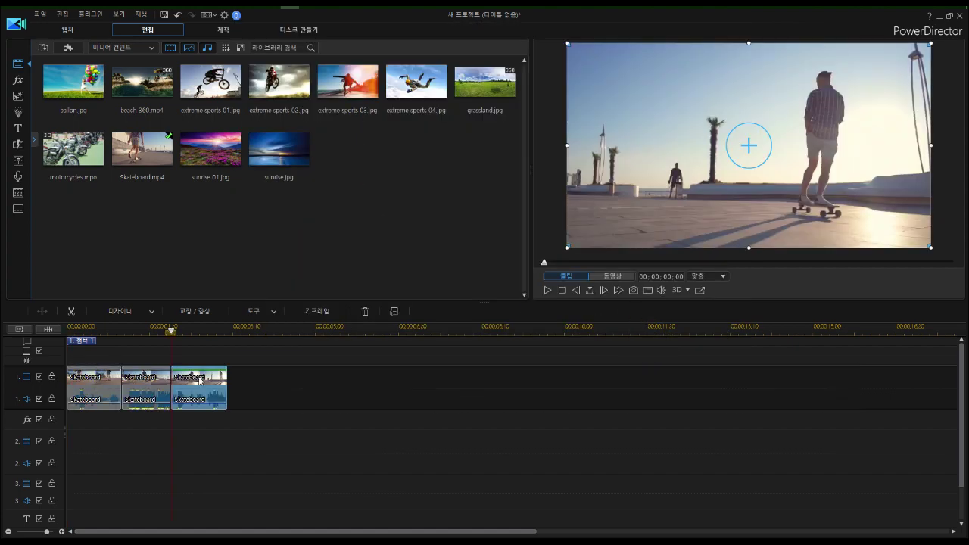
left_click(74, 373)
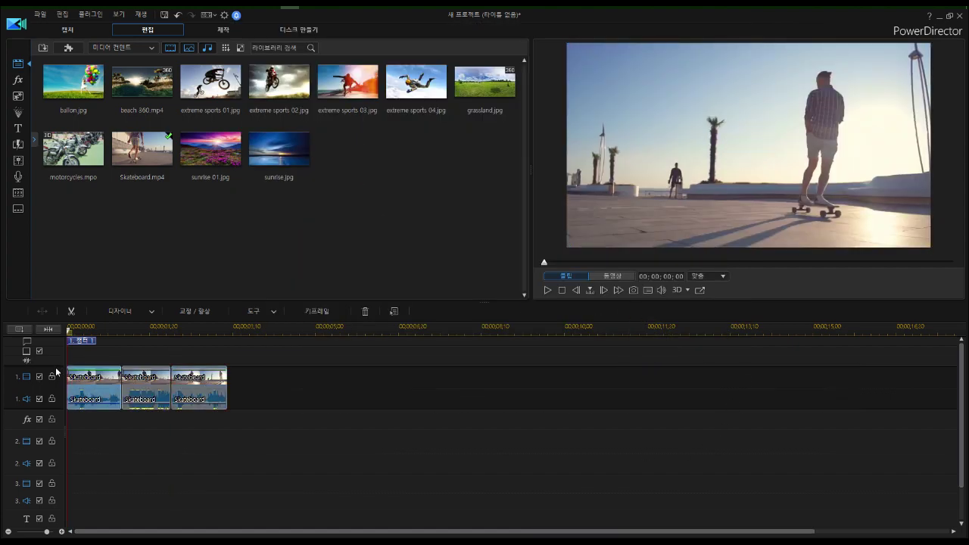
left_click(144, 375)
left_click(192, 376)
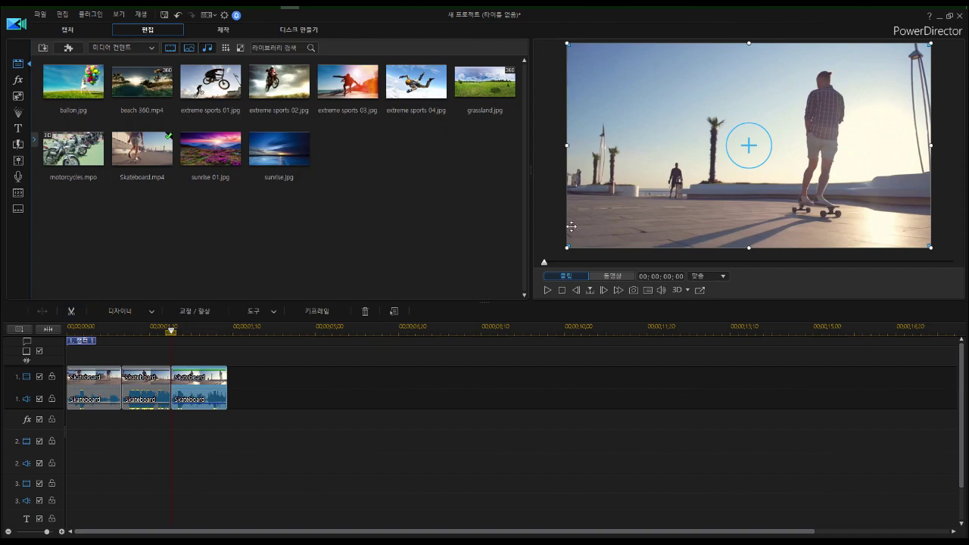
left_click(98, 326)
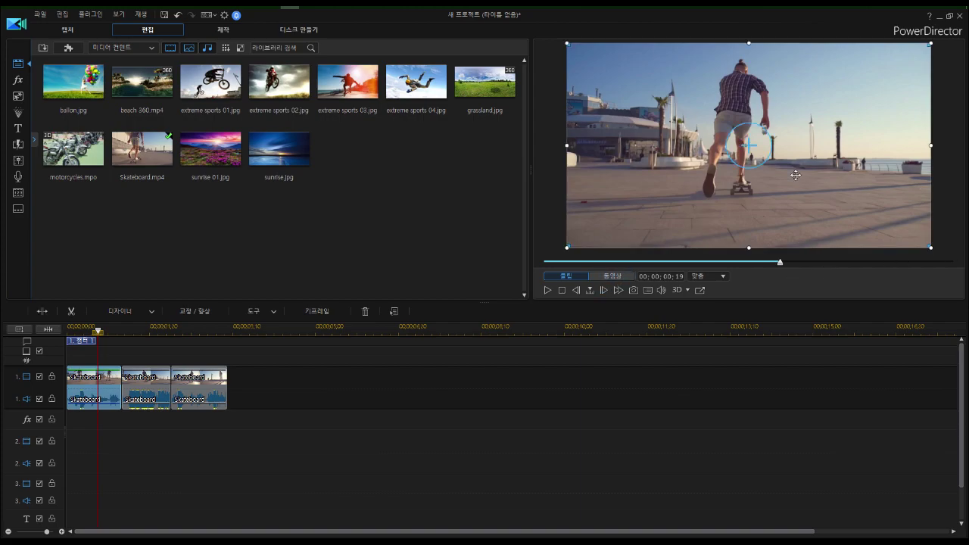
- Set the preview quality (미리보기 품질) to normal preview resolution (미리보기 해상도 보통)
right_click(814, 275)
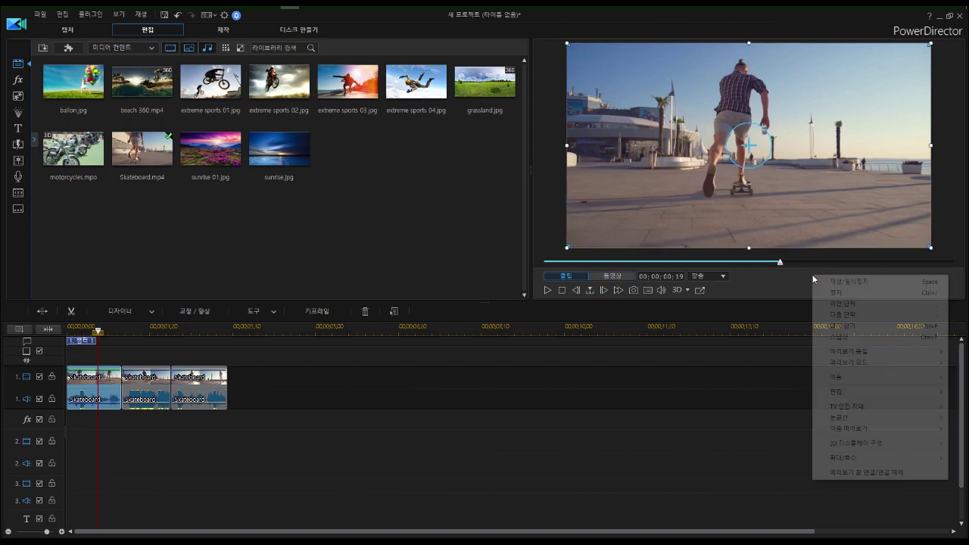
right_click(837, 158)
right_click(644, 107)
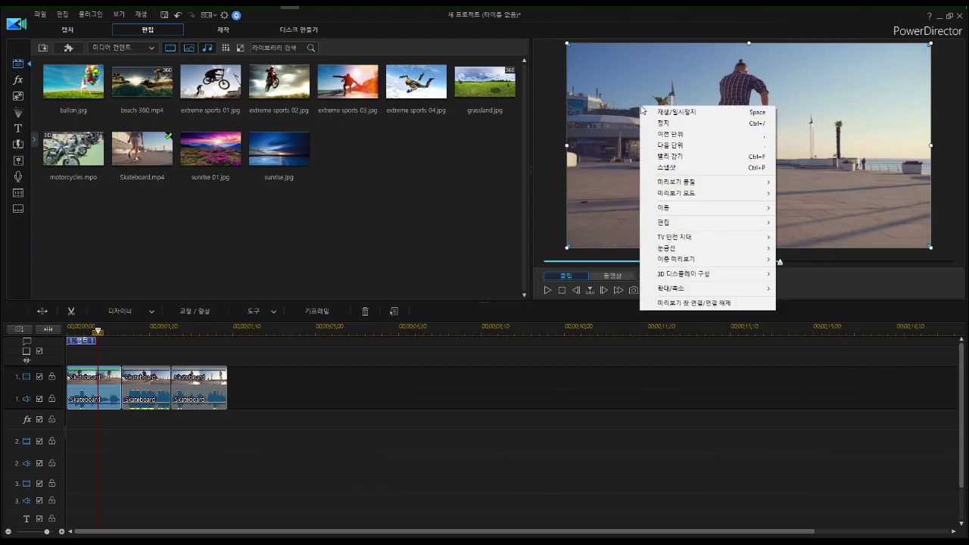
left_click(698, 185)
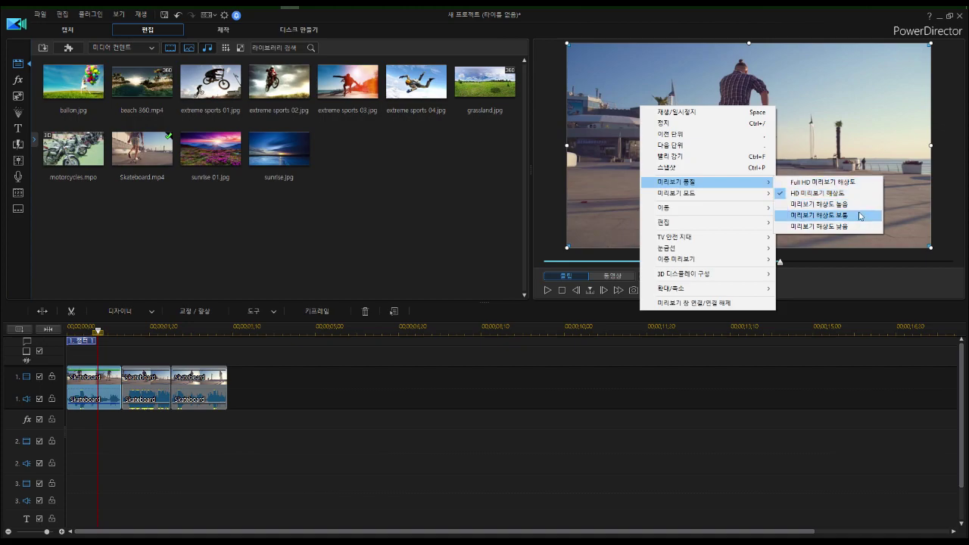
left_click(853, 218)
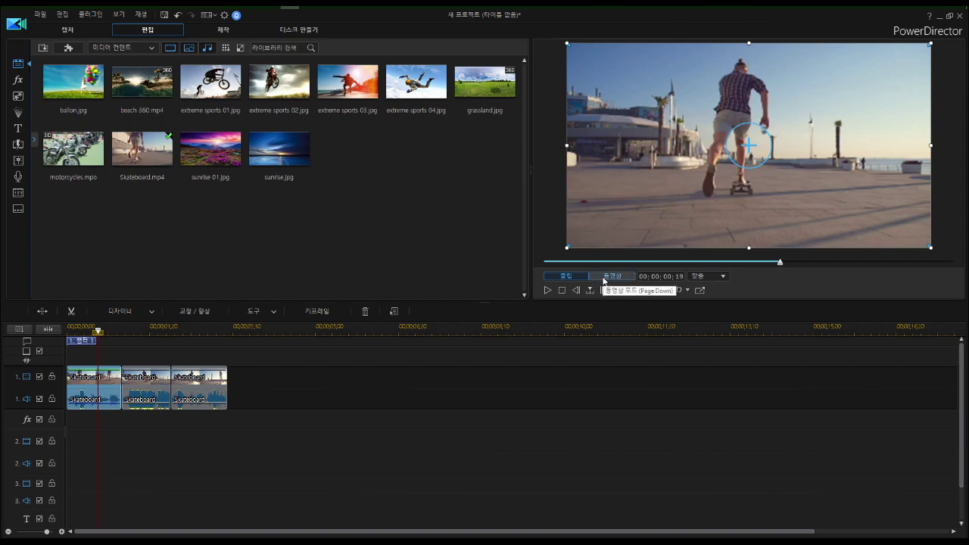
- Enlarge the timeline scale, play the movie across the Skateboard clips, and compare the movie and clip preview modes before stopping
left_click_drag(142, 330, 402, 329)
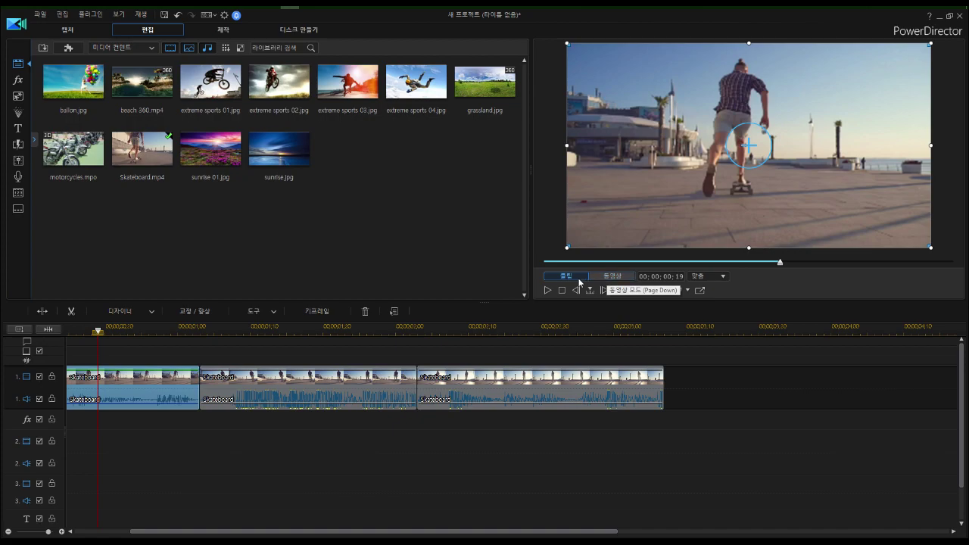
left_click(546, 290)
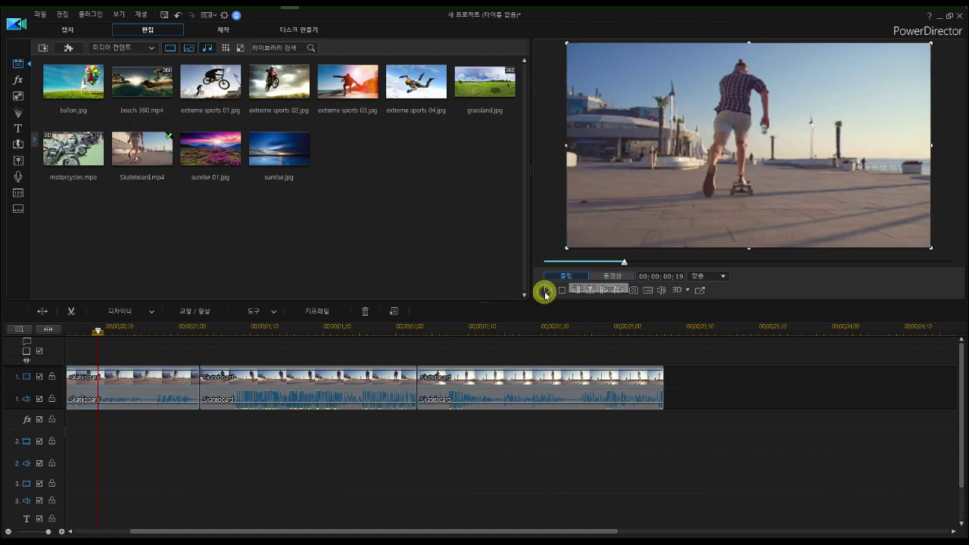
key("space")
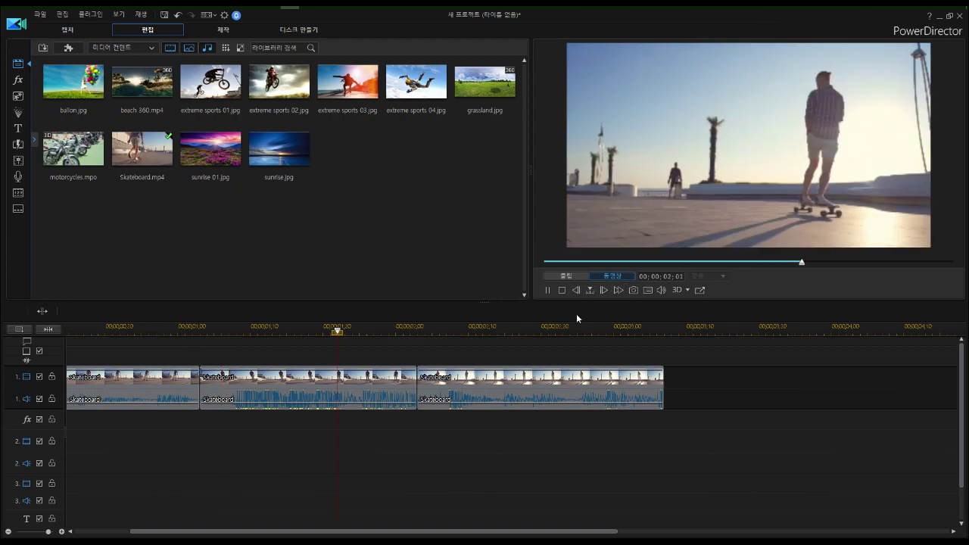
left_click(566, 275)
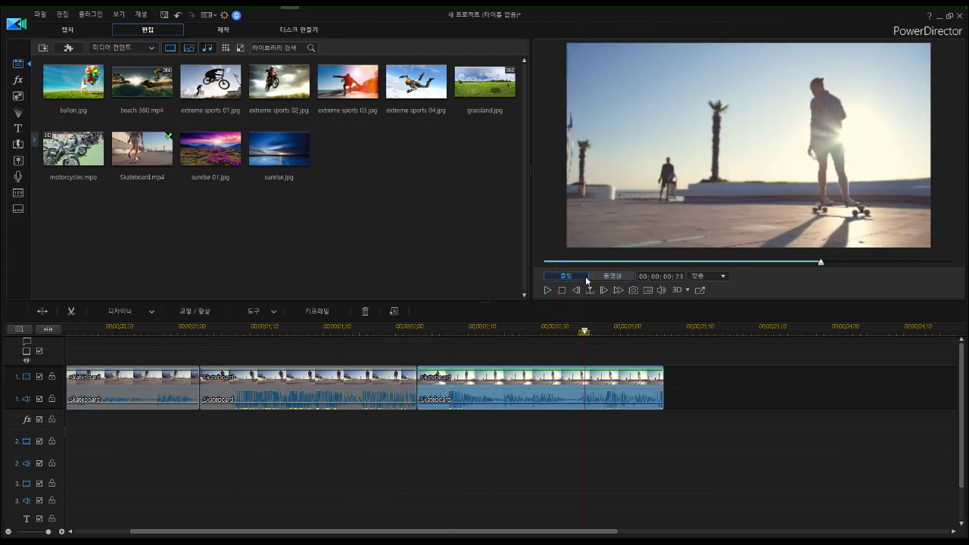
left_click(611, 276)
left_click(566, 275)
left_click(561, 291)
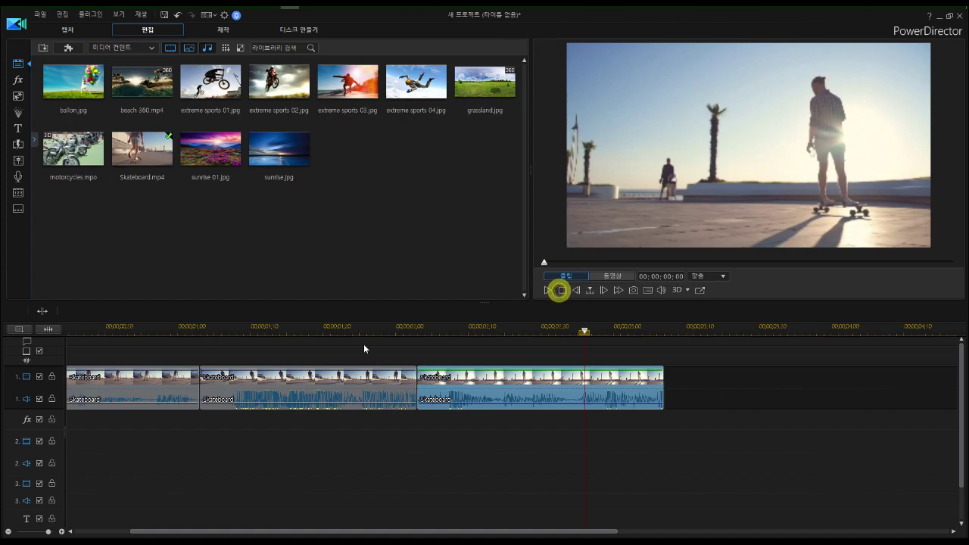
- Select the first Skateboard clip, return its preview to the start, and switch between movie (동영상) and clip (클립) modes
left_click(149, 379)
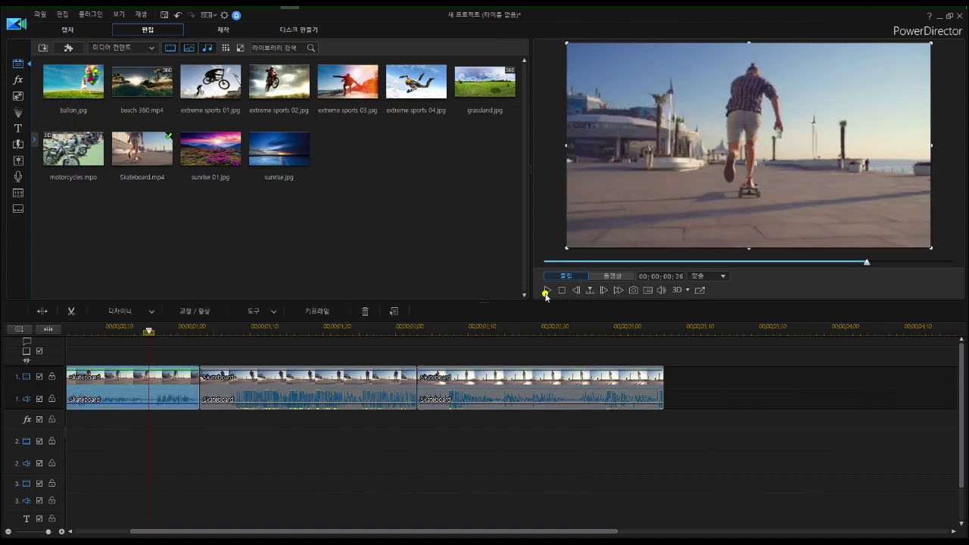
left_click(561, 291)
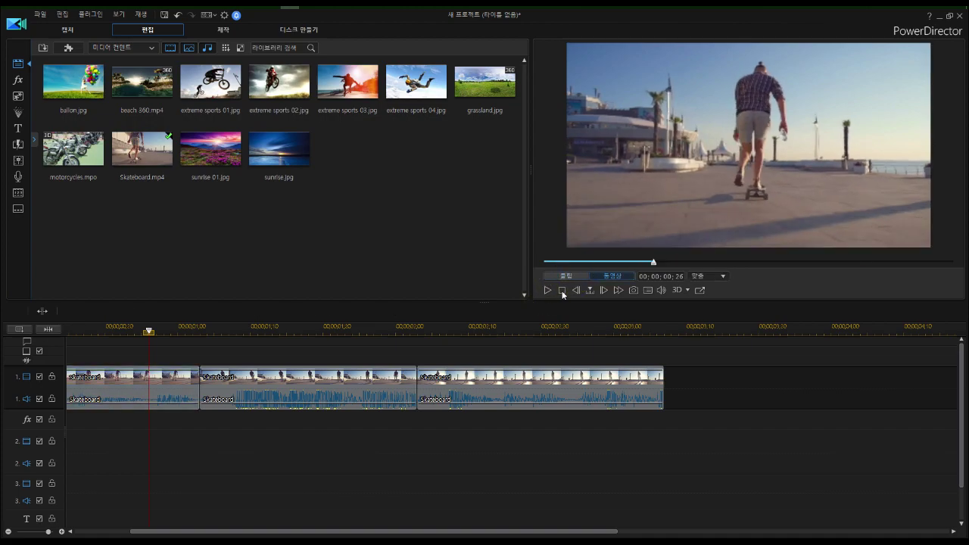
left_click(561, 291)
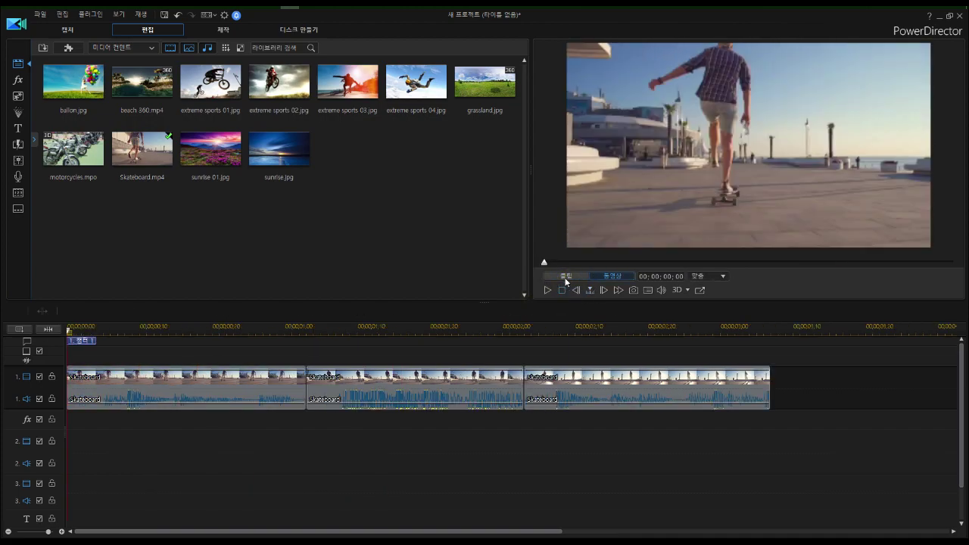
left_click(208, 379)
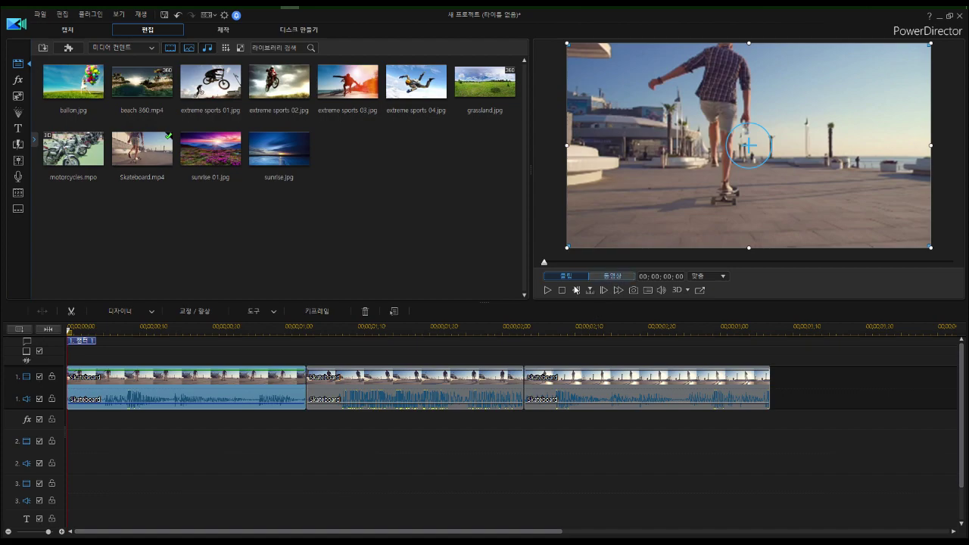
left_click(614, 277)
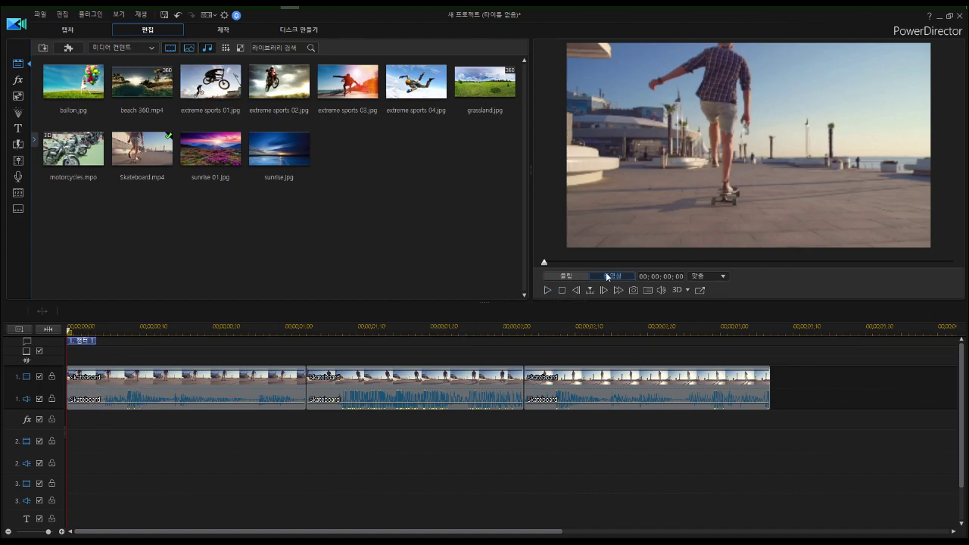
left_click(568, 277)
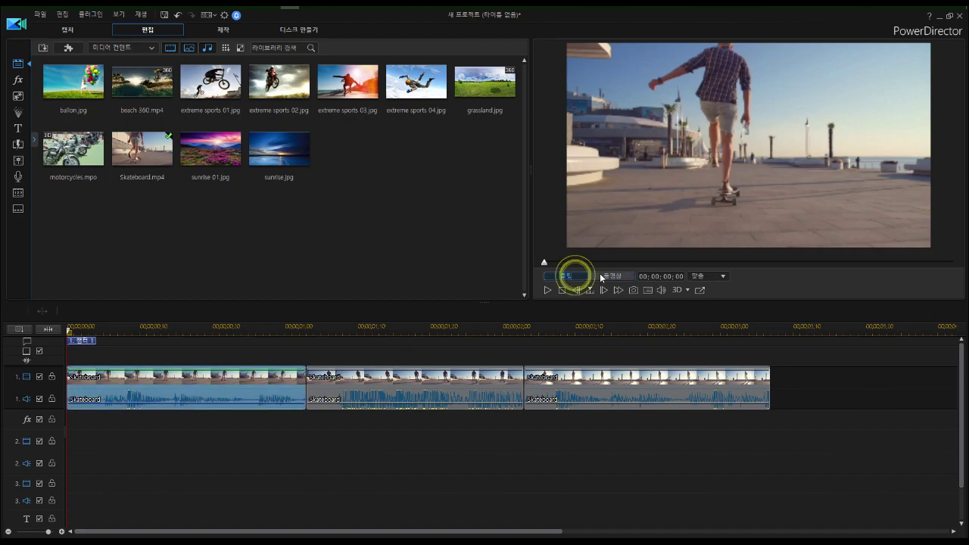
- Switch the preview between movie (동영상) and clip (클립) modes, and clear all three Skateboard clips from the timeline
left_click(610, 277)
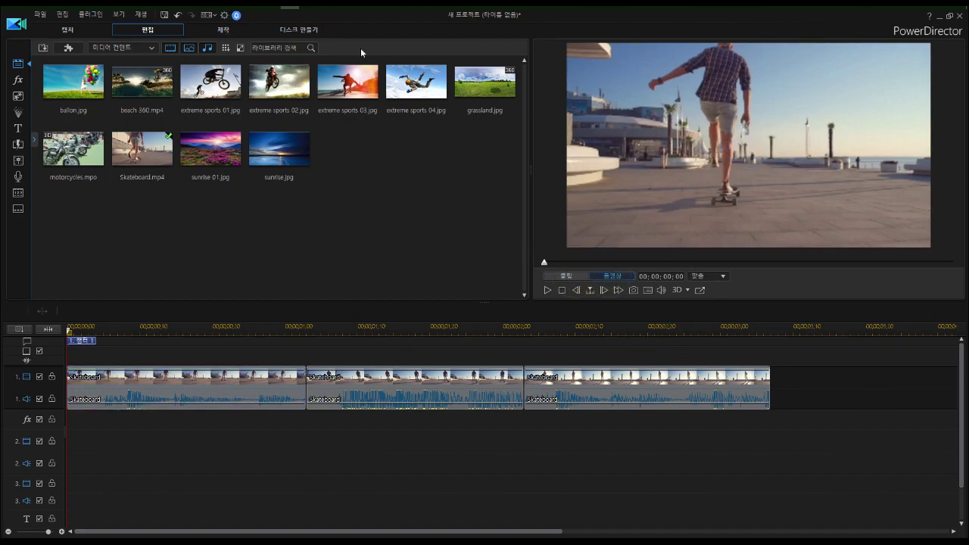
left_click(568, 276)
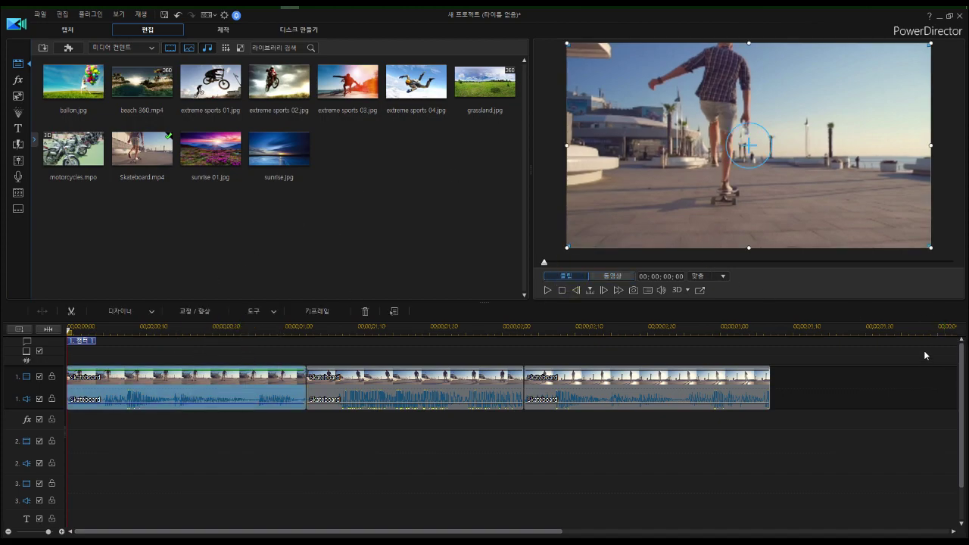
left_click(638, 452)
left_click_drag(719, 439, 201, 366)
key("ctrl+z")
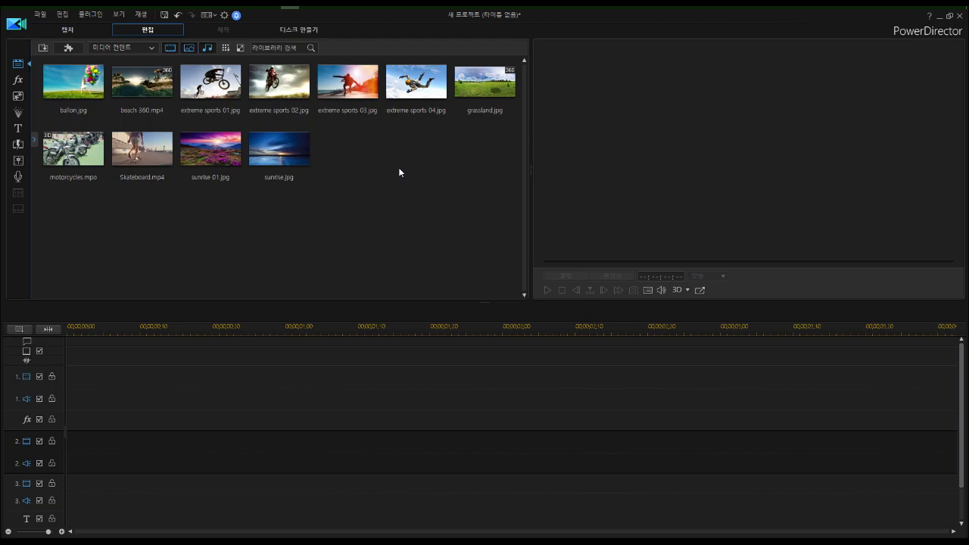
- Browse the title templates, previewing 클로버_01 and the basic title (기본) from all content (모든 컨텐트)
left_click(22, 129)
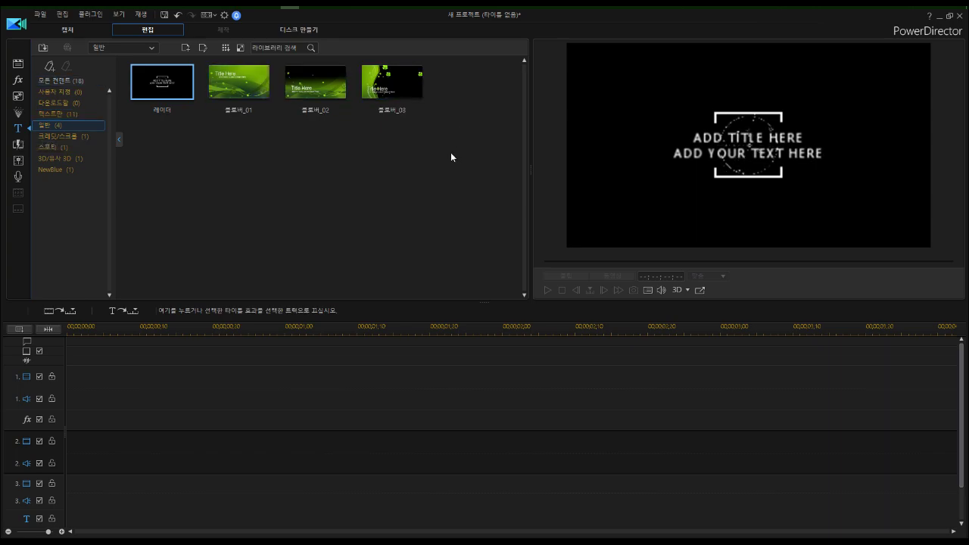
left_click(260, 90)
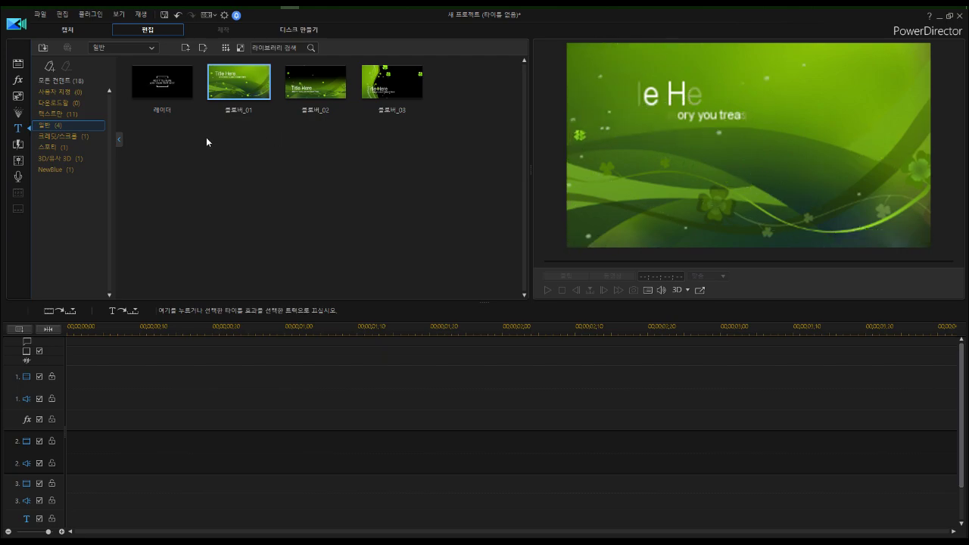
left_click(67, 82)
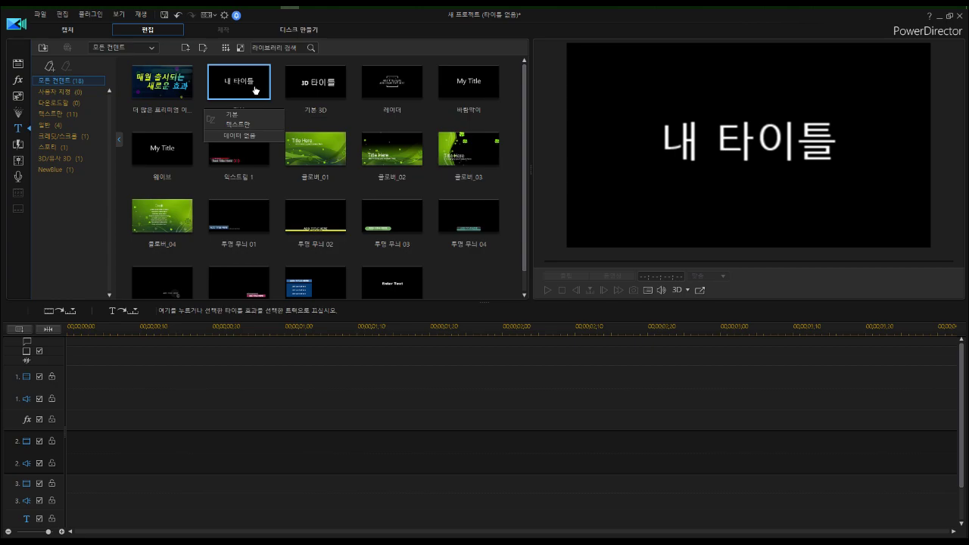
left_click_drag(250, 83, 90, 95)
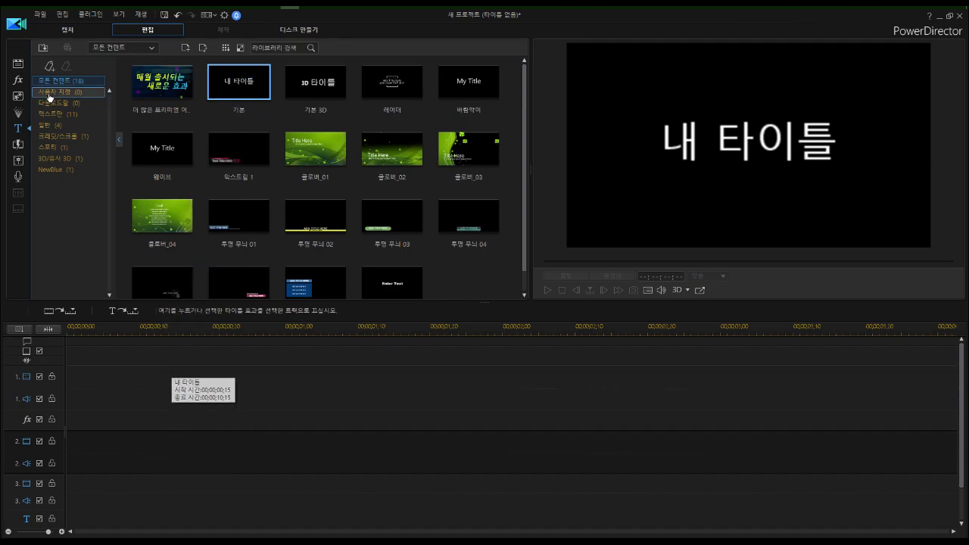
- Place the sunrise 01.jpg image from the media library at the start of video track 1
left_click(19, 65)
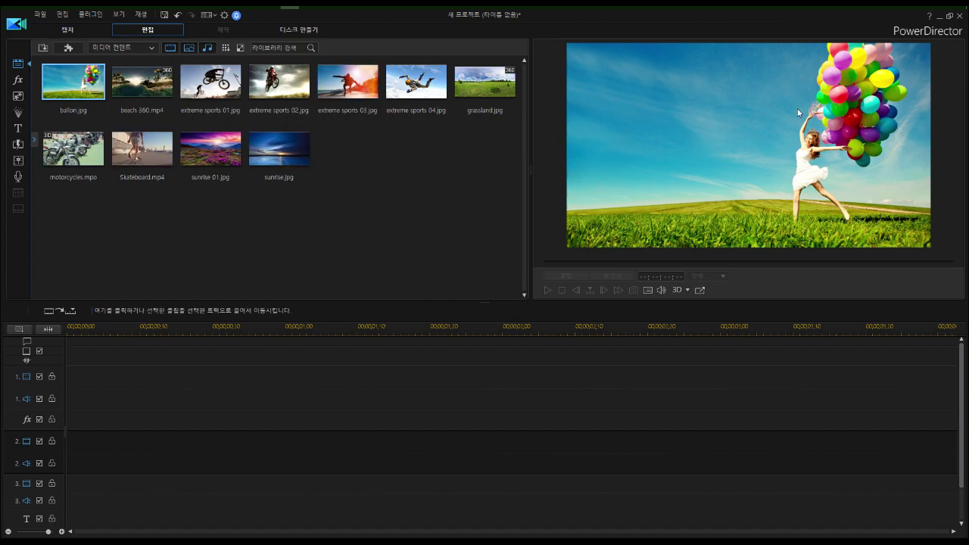
left_click_drag(203, 147, 104, 371)
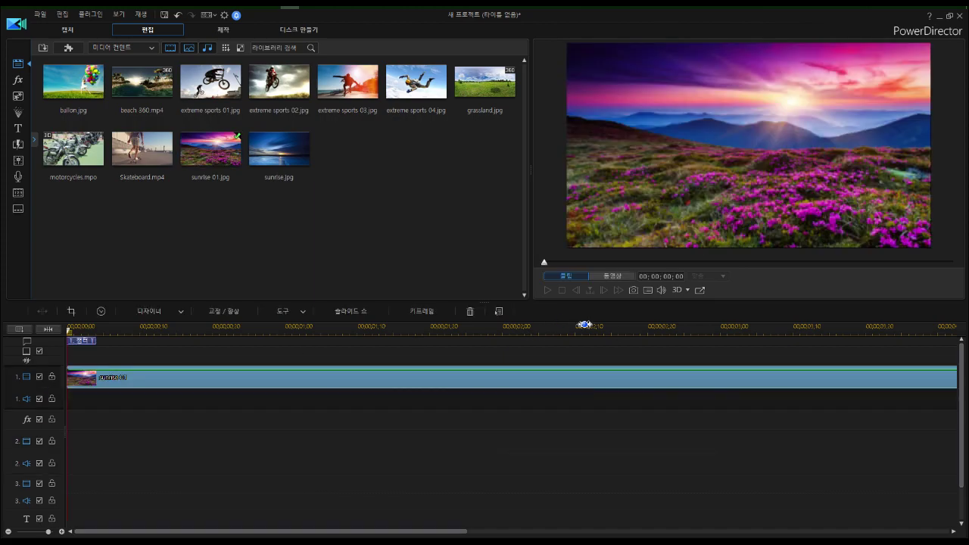
scroll(455, 330, "down", 2)
scroll(688, 329, "down", 1)
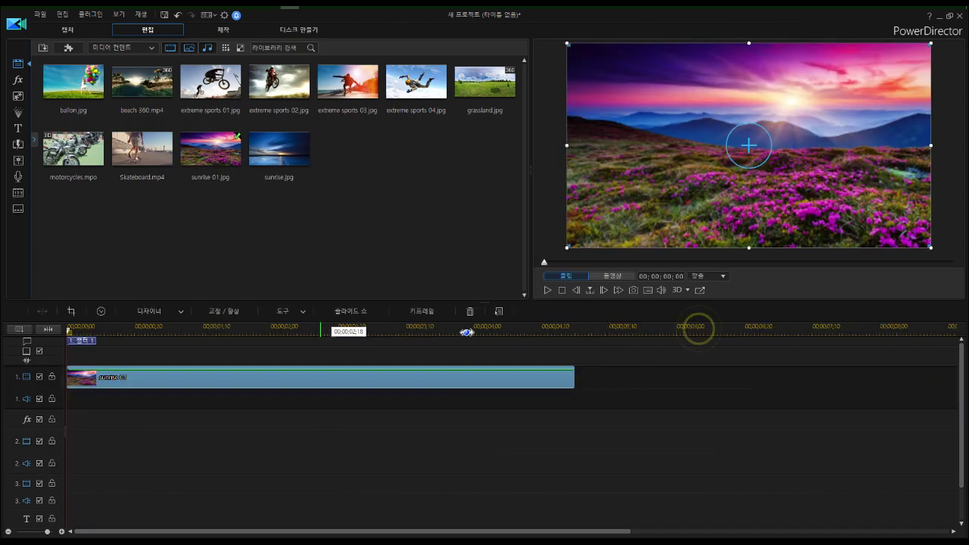
- Delete the sunrise 01 clip and place sunrise.jpg at the start of video track 1 instead
left_click(399, 383)
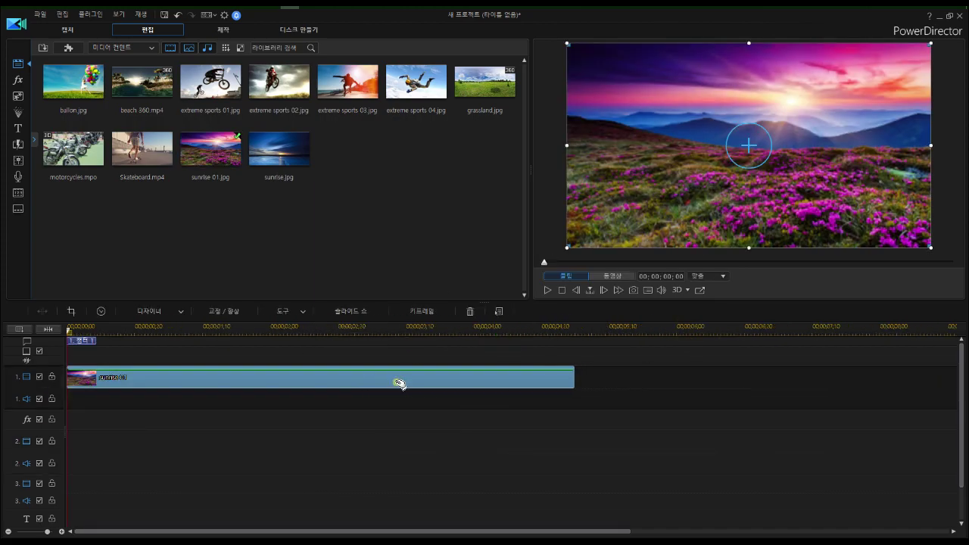
key("Delete")
left_click_drag(286, 155, 68, 377)
left_click(446, 370)
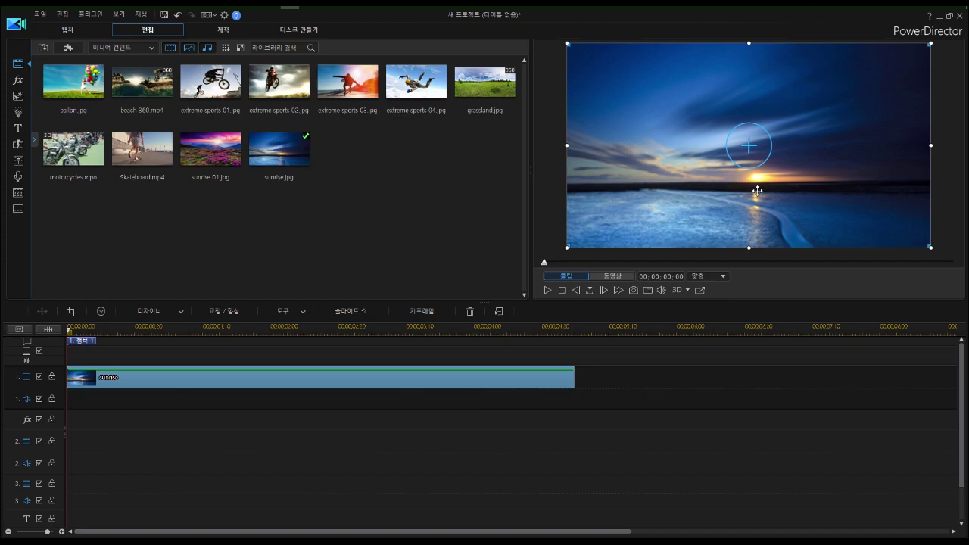
- Add the basic title (기본) to video track 2 over the sunrise clip, starting at about 00;00;01;02
left_click(13, 129)
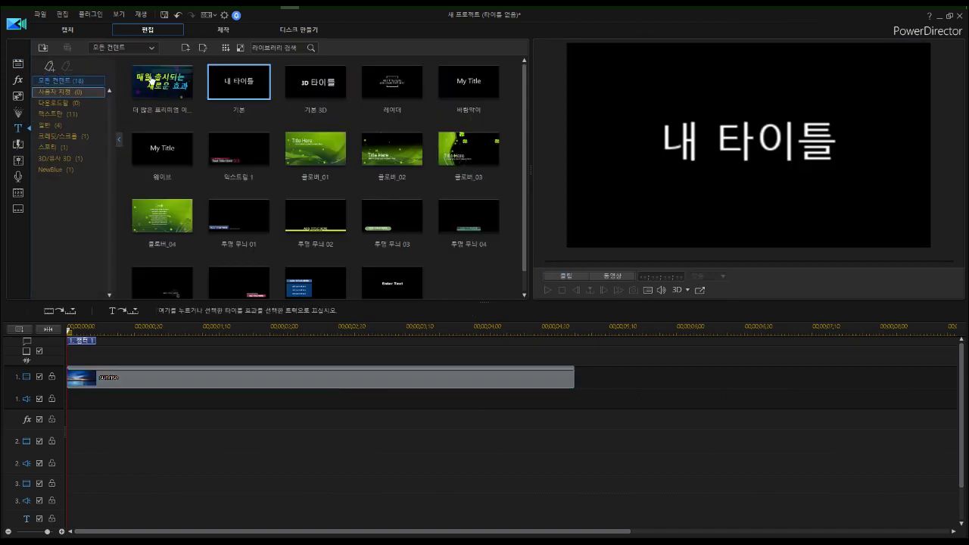
left_click_drag(249, 71, 201, 379)
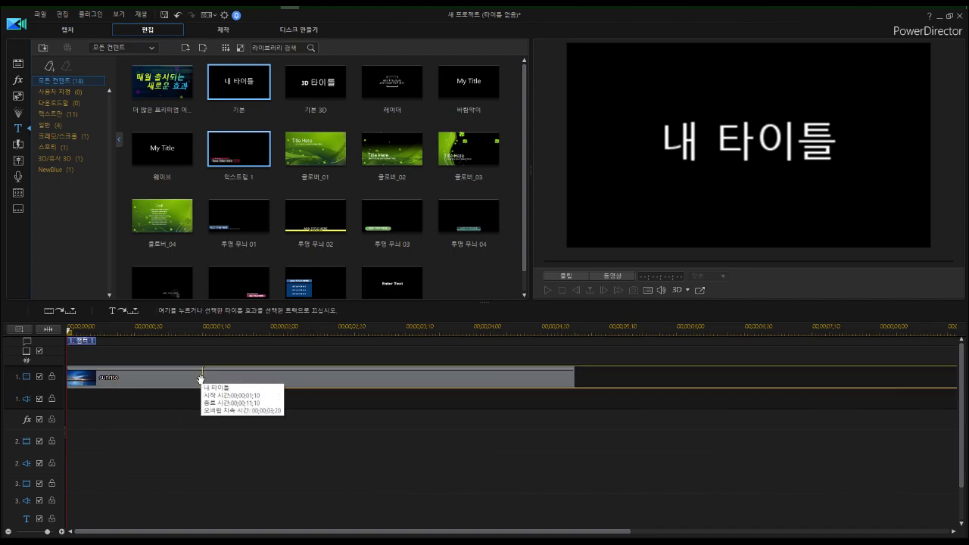
left_click_drag(201, 379, 174, 454)
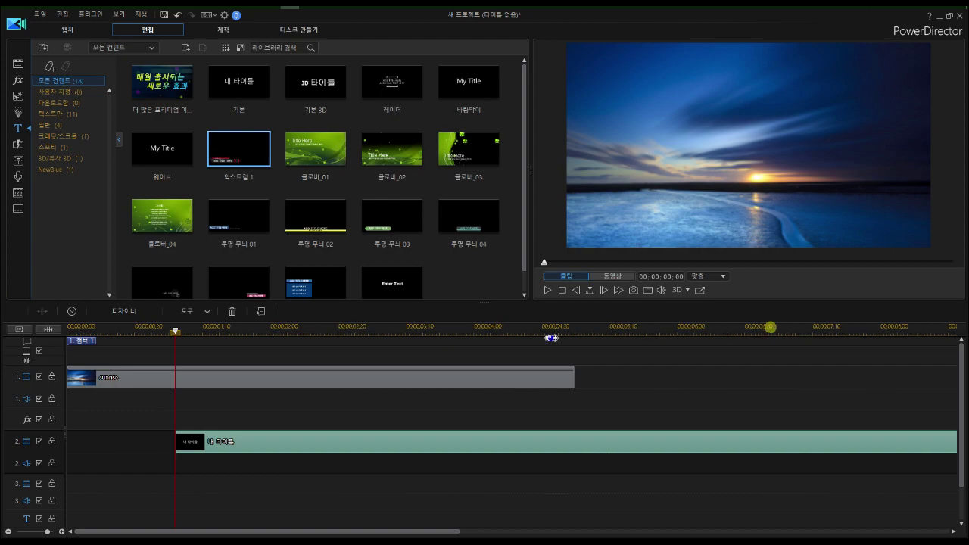
- Shorten the title clip on track 2 from its end to a duration of about 00;00;01;25
left_click_drag(599, 335, 774, 402)
left_click(803, 443)
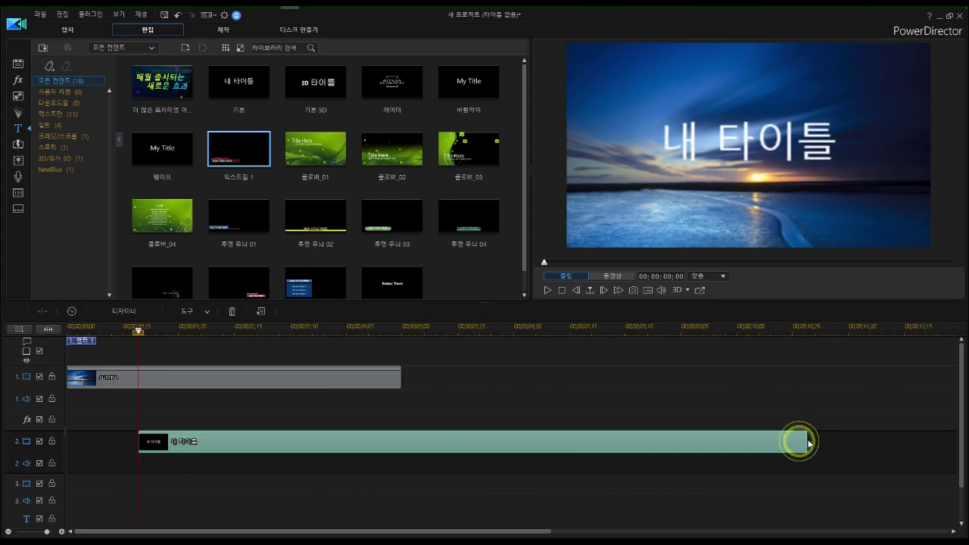
left_click_drag(807, 439, 260, 449)
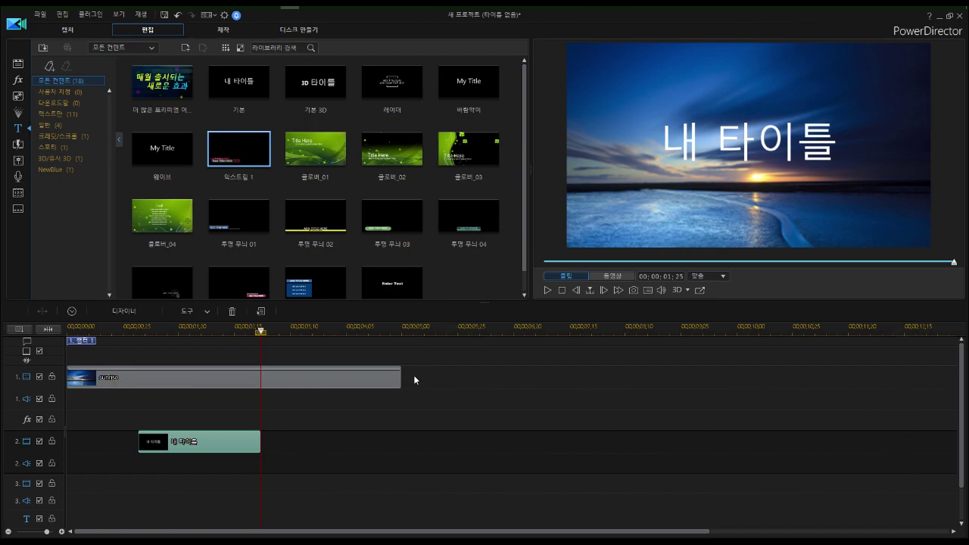
- Select the sunrise clip on track 1 and the title clip on track 2 in turn to examine how the tracks overlap
left_click(150, 374)
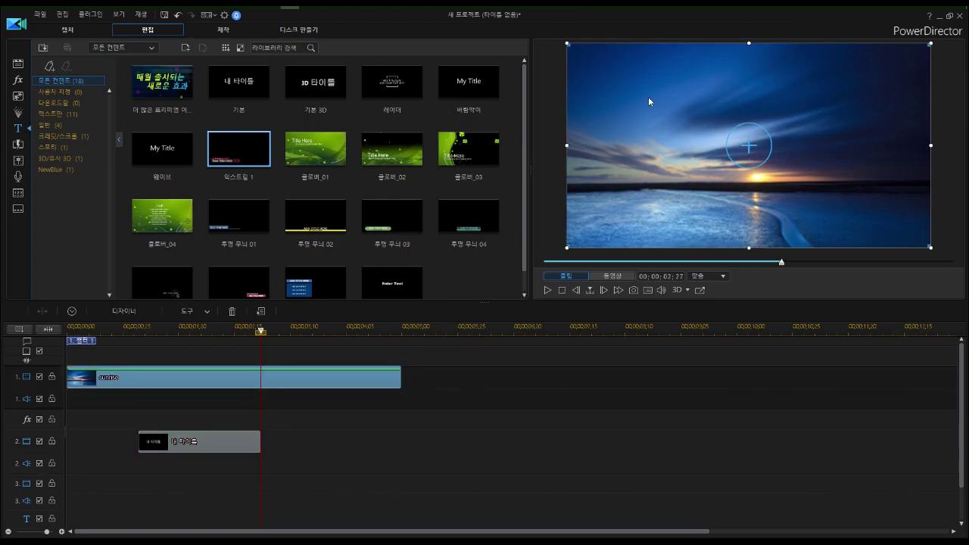
left_click(212, 443)
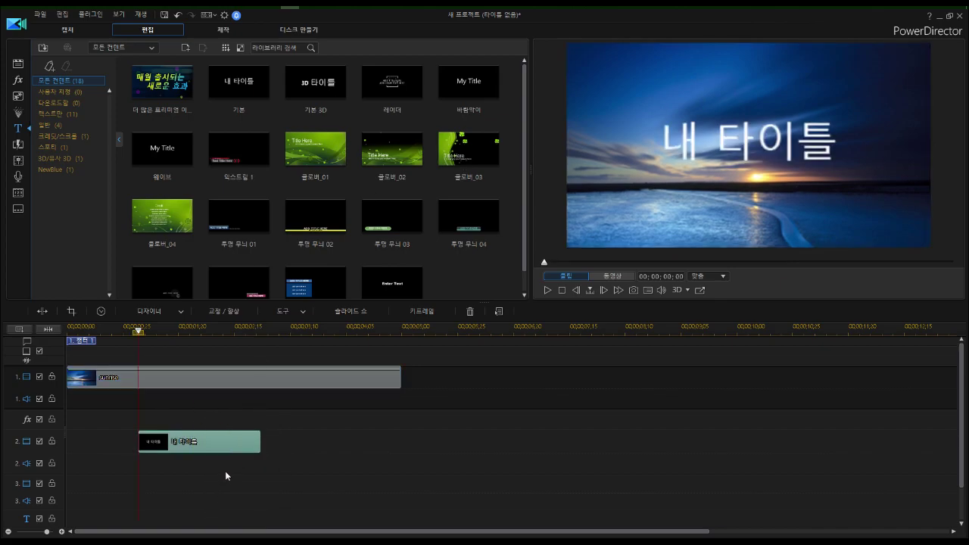
left_click(326, 437)
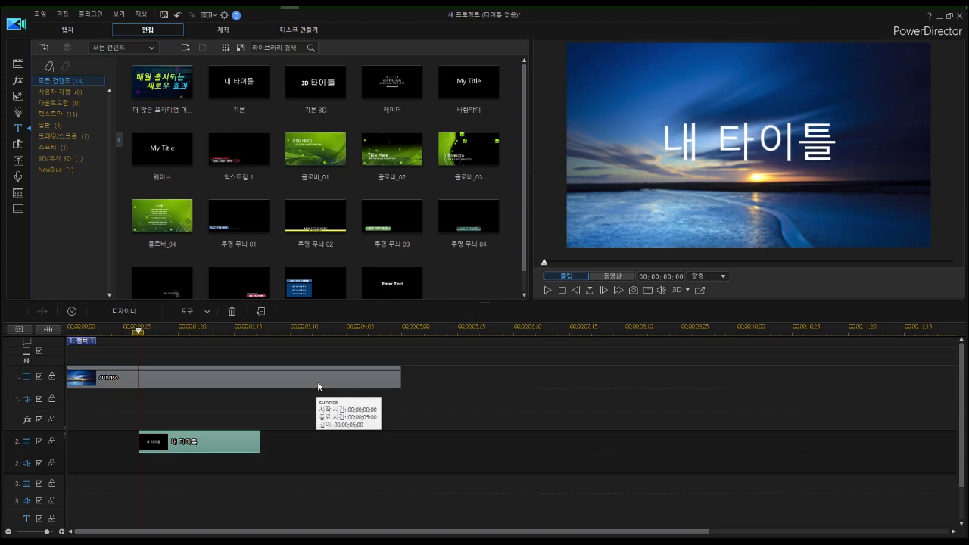
left_click(324, 382)
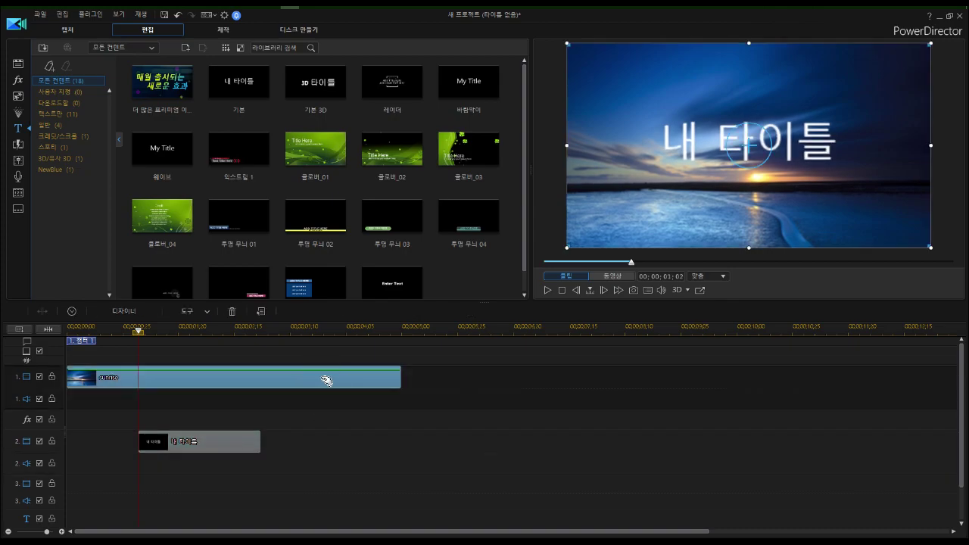
left_click(229, 440)
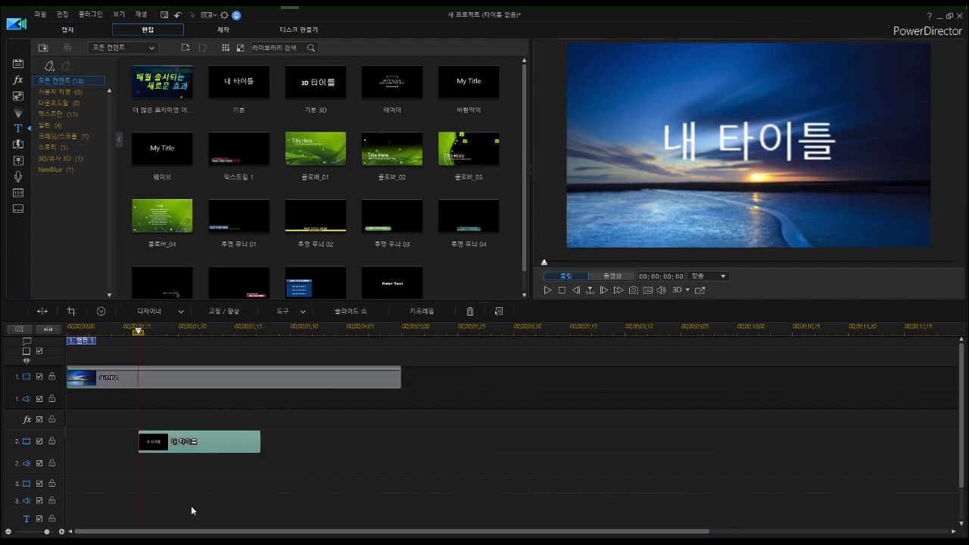
left_click(231, 381)
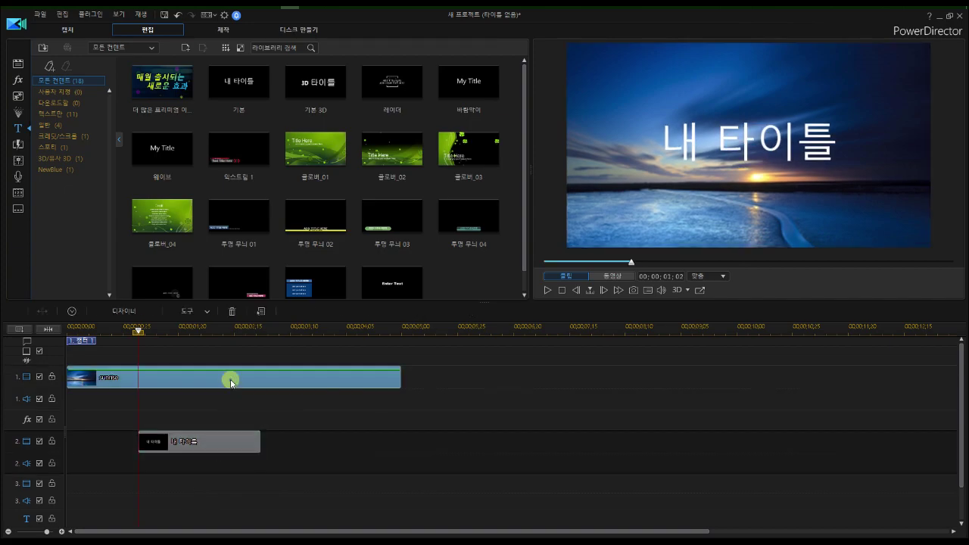
- Move the title clip to track 1 behind the sunrise clip and the sunrise clip to track 2, and undo both moves
left_click(213, 443)
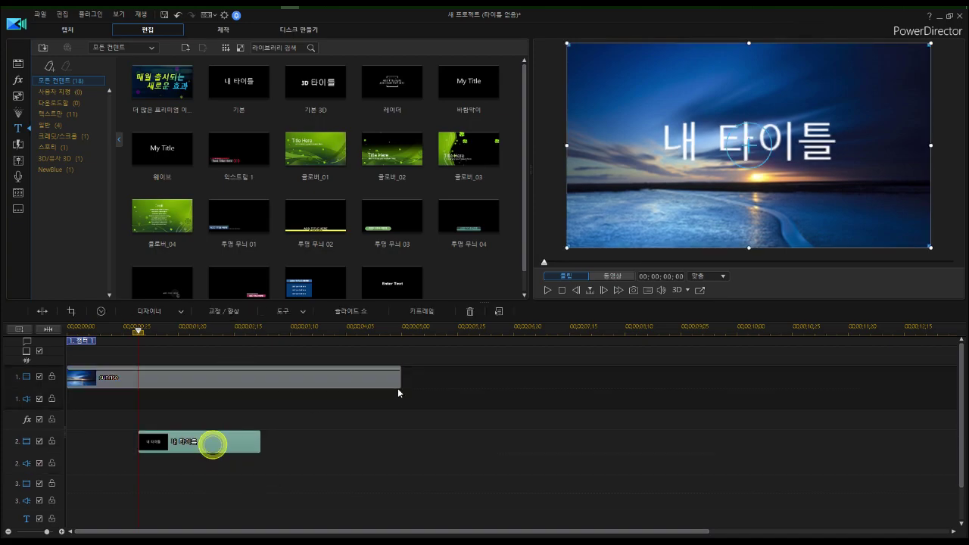
left_click(480, 376)
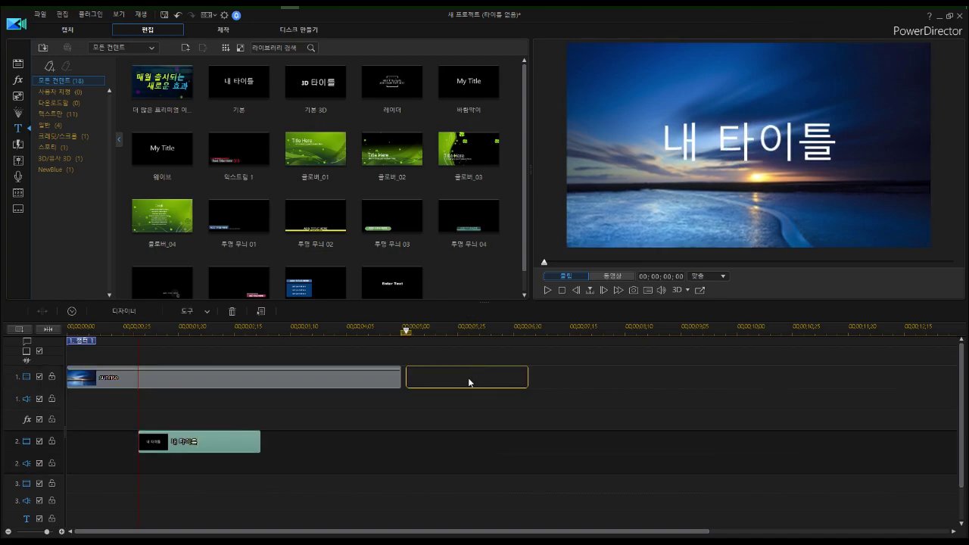
key("ctrl+z")
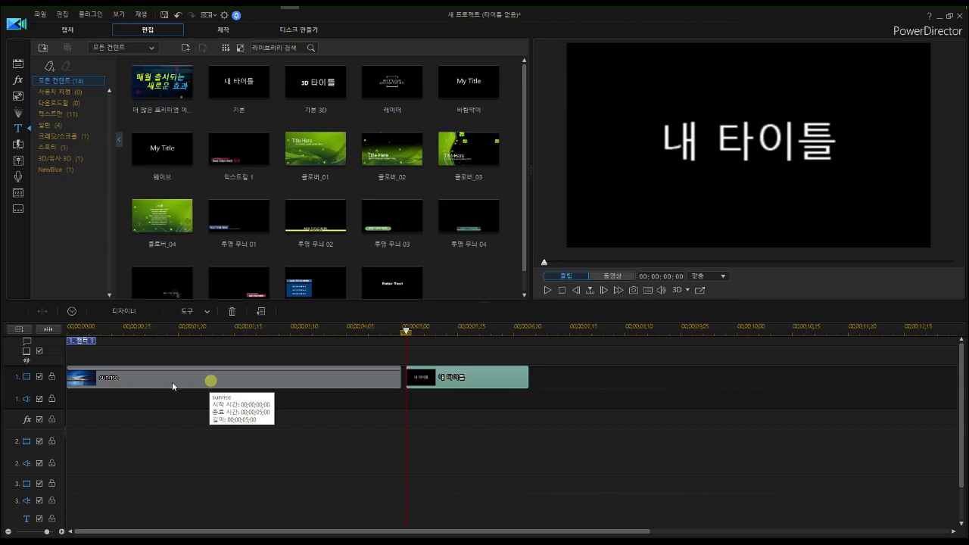
left_click_drag(165, 384, 498, 469)
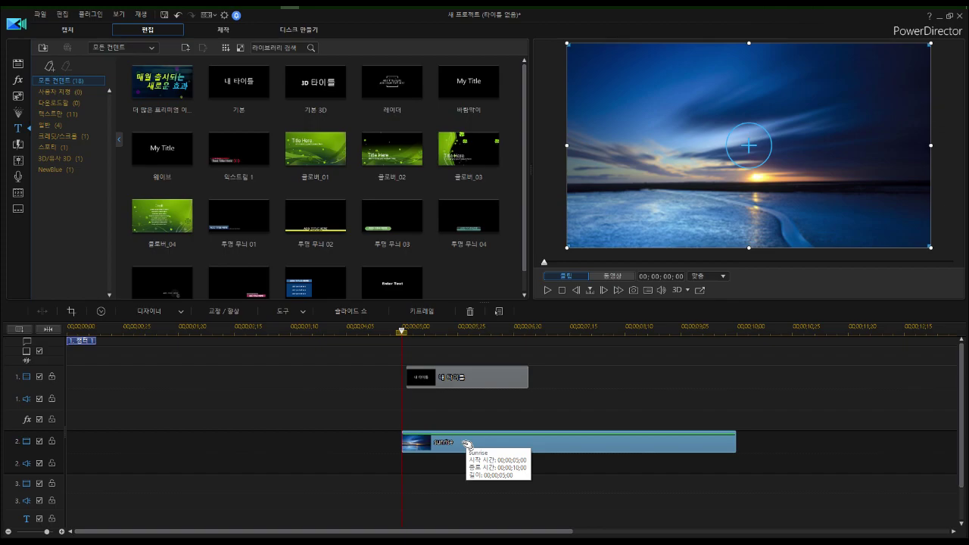
key("ctrl+z")
key("ctrl+z")
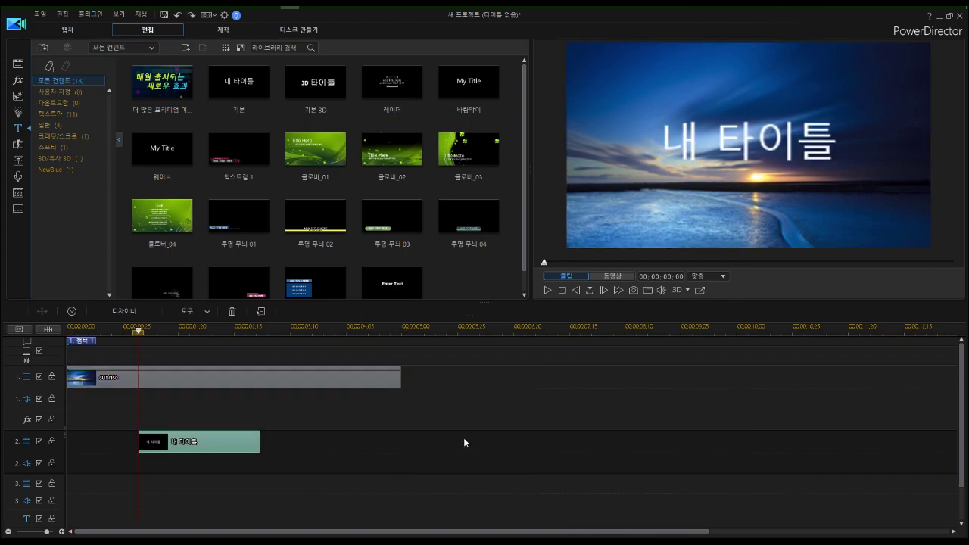
- Select the title clip on track 2 and move the playhead to 00;00;00;29 within it
left_click(200, 382)
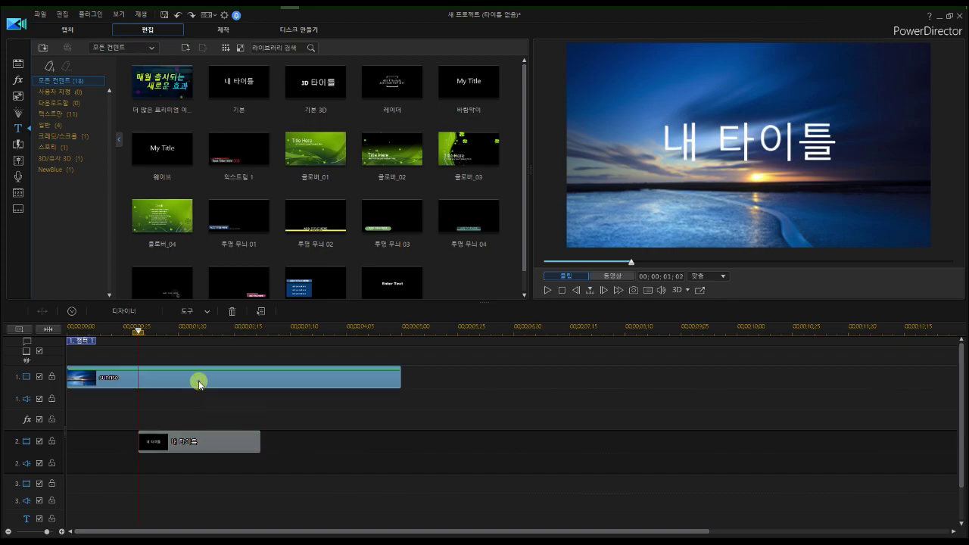
left_click(225, 446)
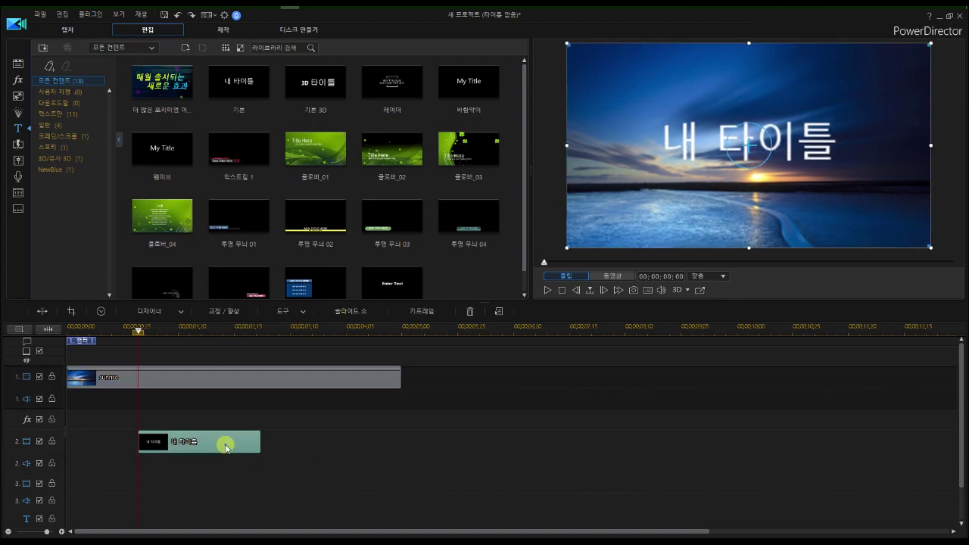
left_click(203, 329)
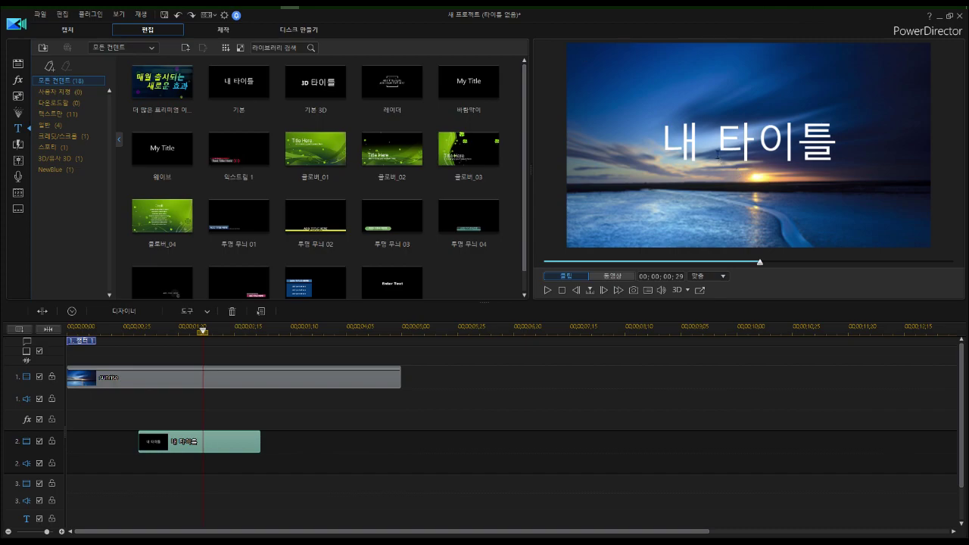
- Replace the title text in the preview with "타이틀 편집"
left_click(748, 138)
double_click(750, 140)
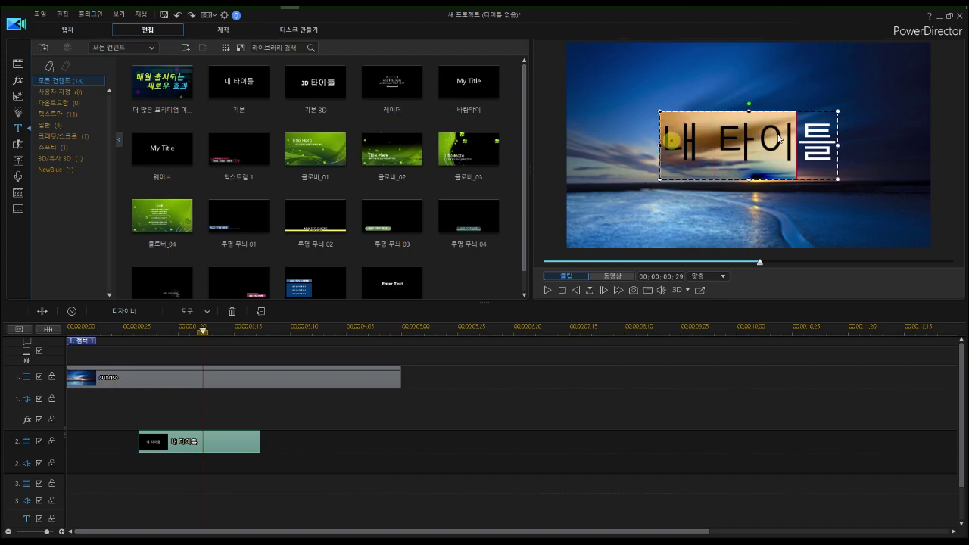
left_click(738, 148)
key("Home")
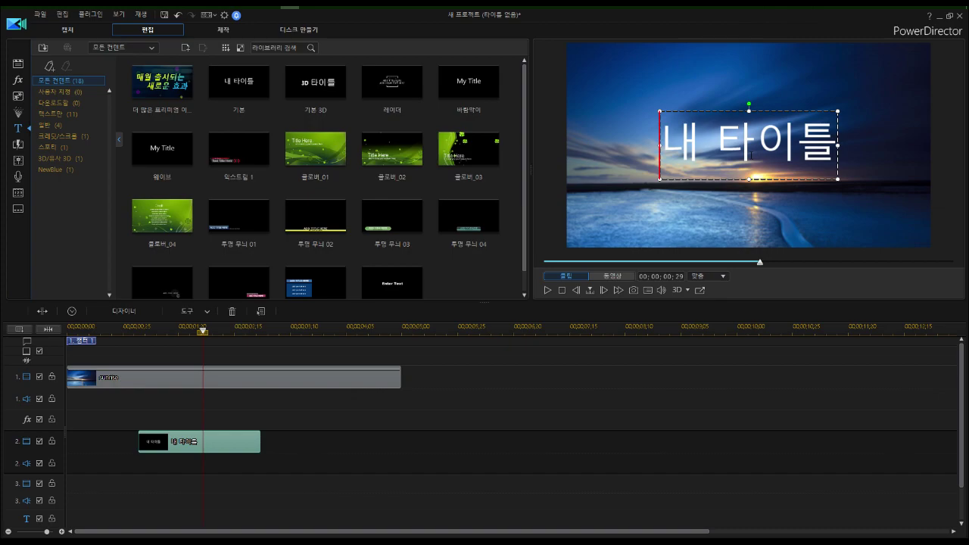
type("타이")
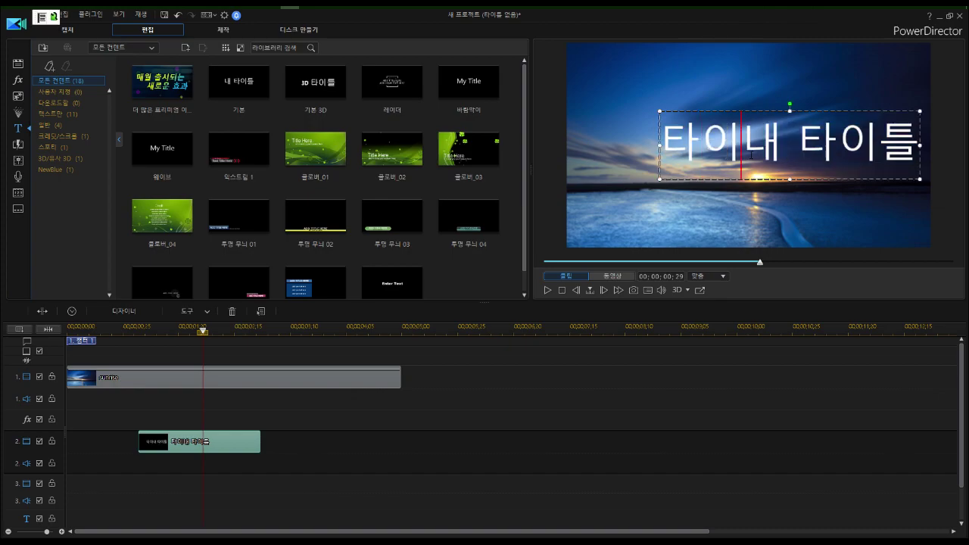
type("틀 편집")
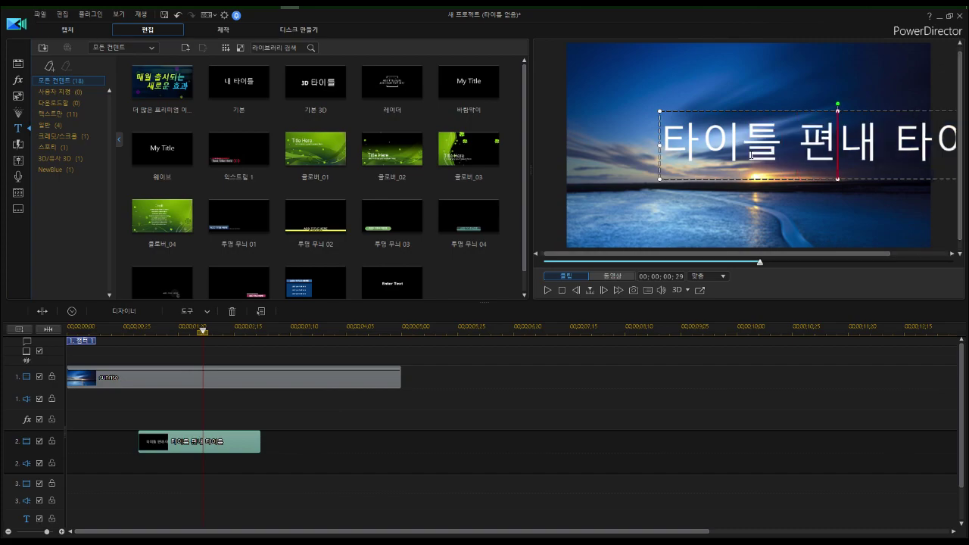
key("Delete")
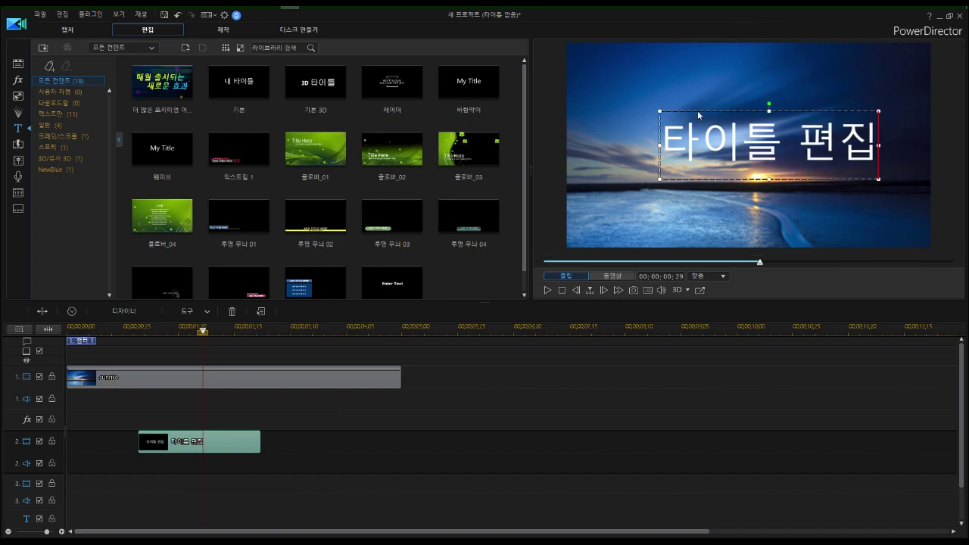
- Set the whole title text to the 바탕체 font at size 24
left_click_drag(661, 143, 879, 145)
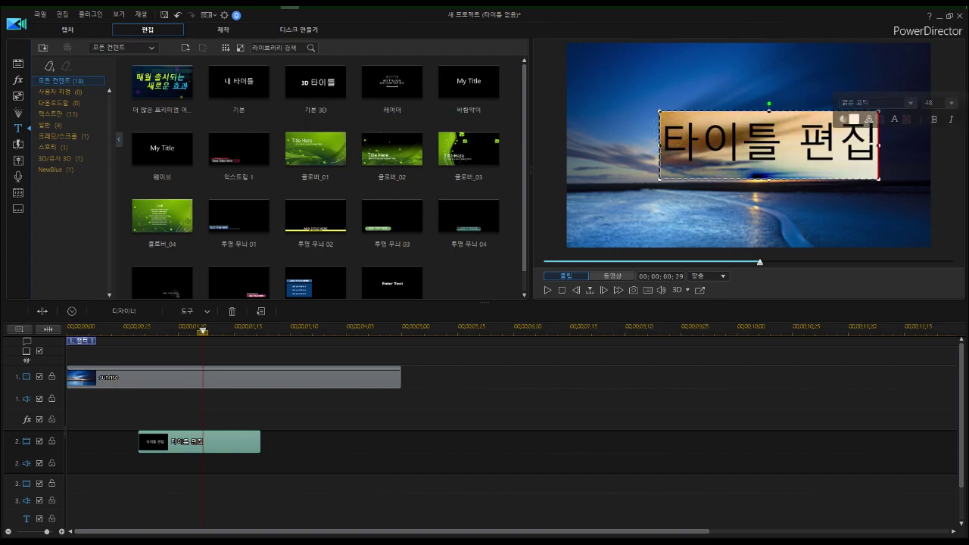
left_click(909, 102)
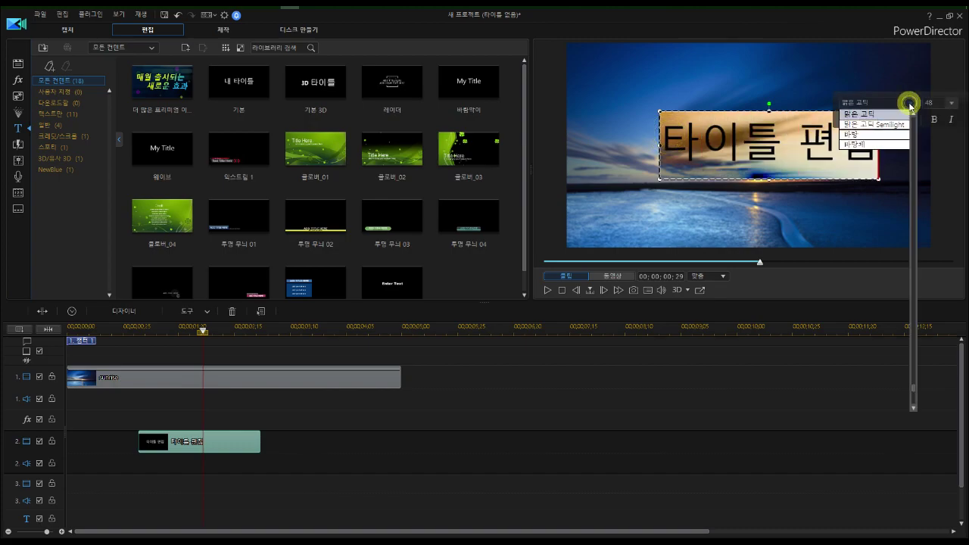
left_click(863, 144)
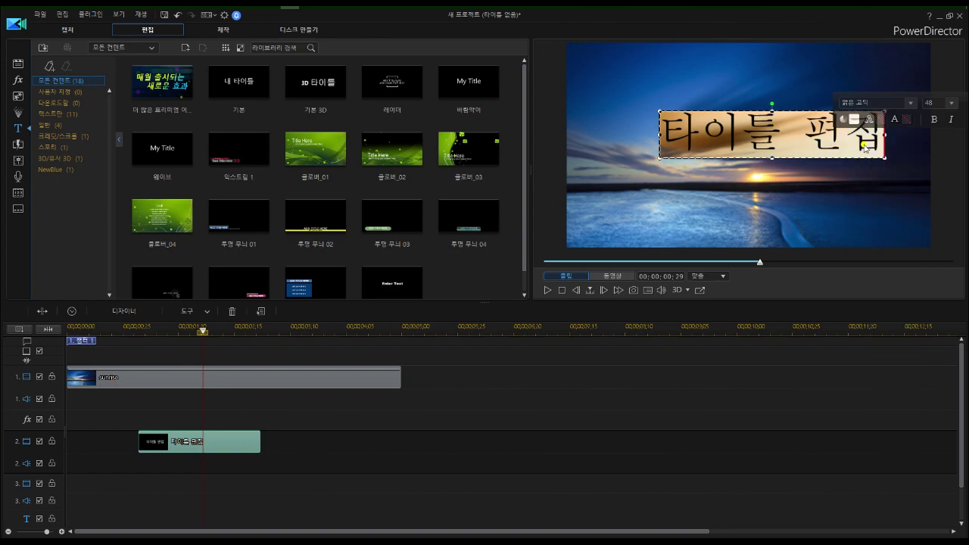
left_click(951, 108)
left_click(931, 142)
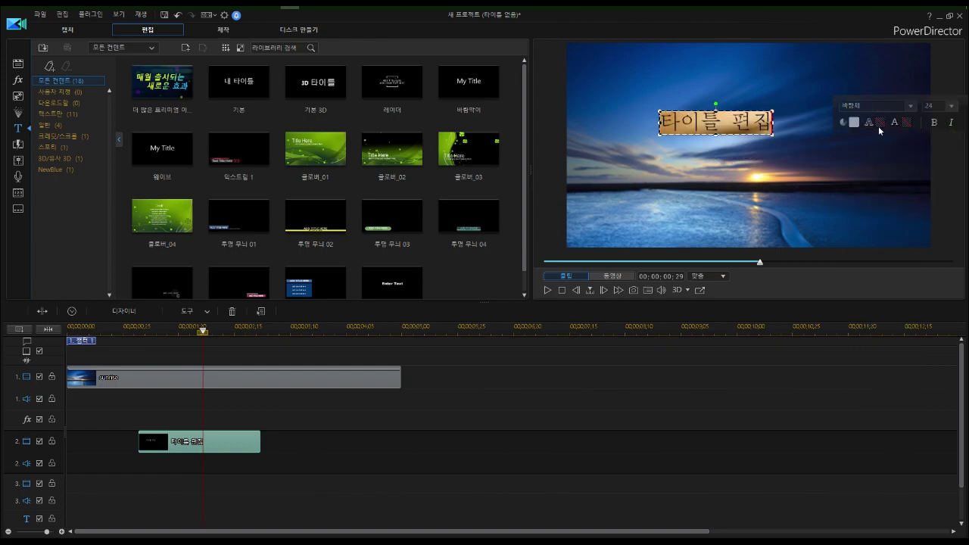
- Change the title text's font colour to orange
left_click(854, 122)
left_click(763, 83)
left_click(760, 185)
left_click(742, 124)
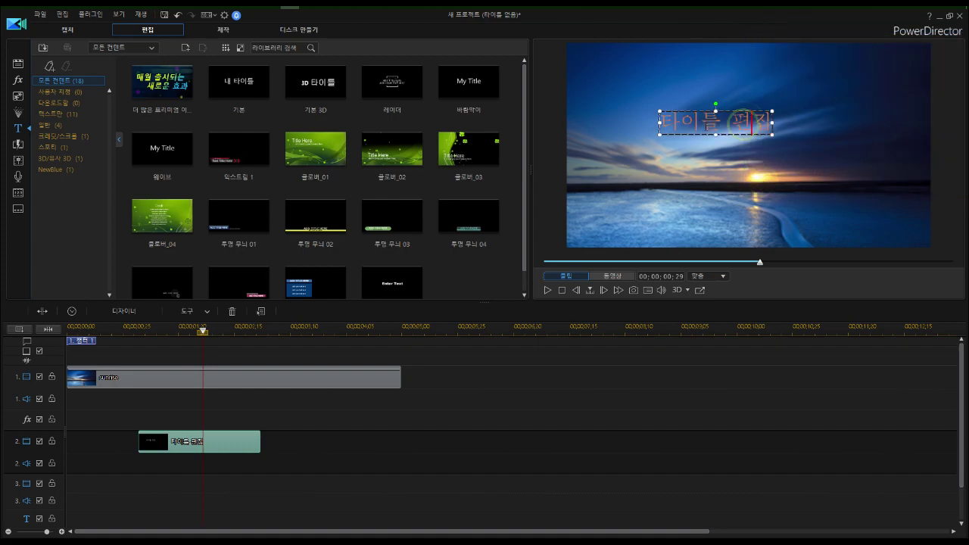
left_click(670, 126)
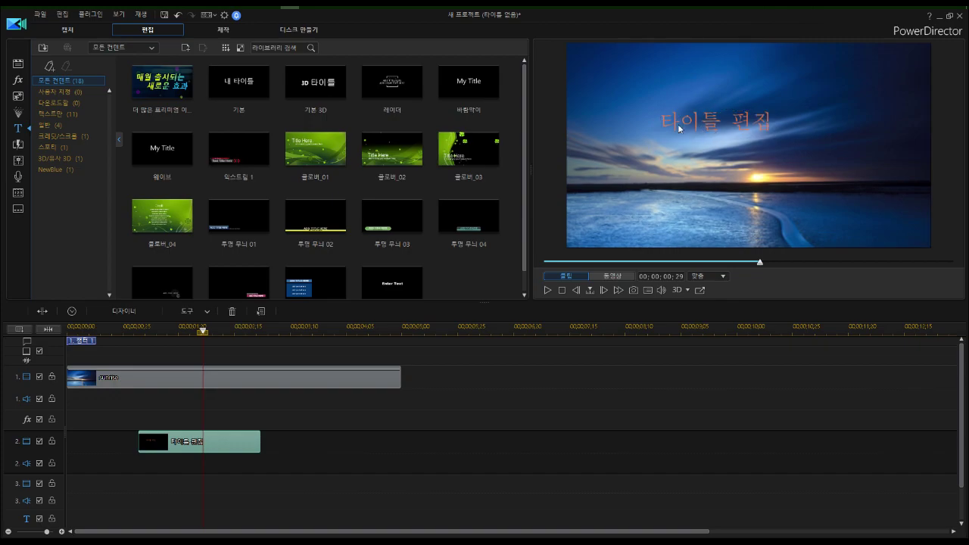
left_click(692, 119)
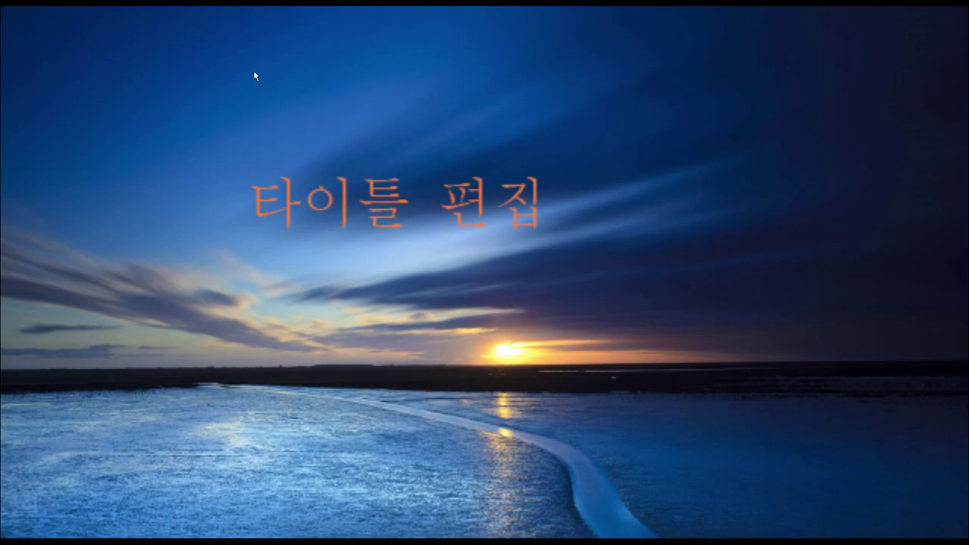
mouse_move(249, 62)
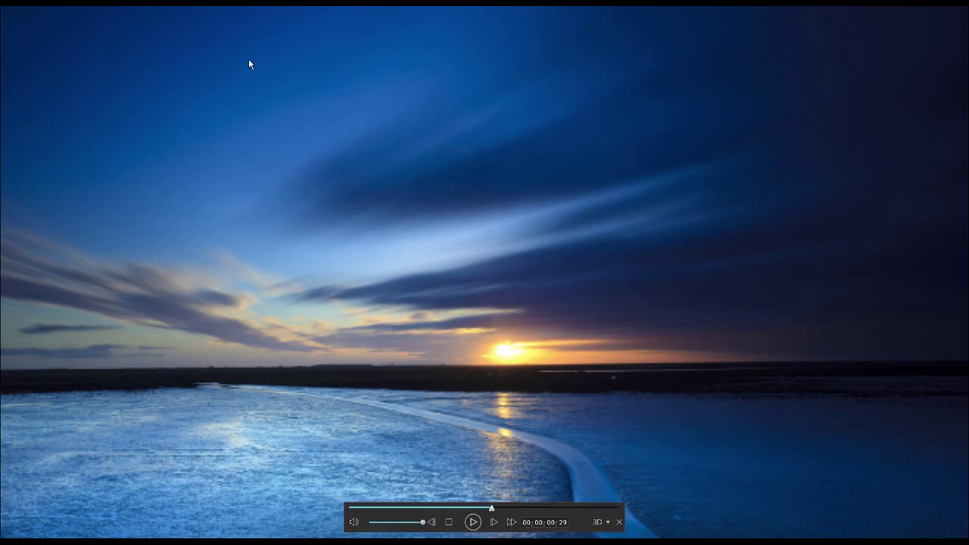
left_click(619, 522)
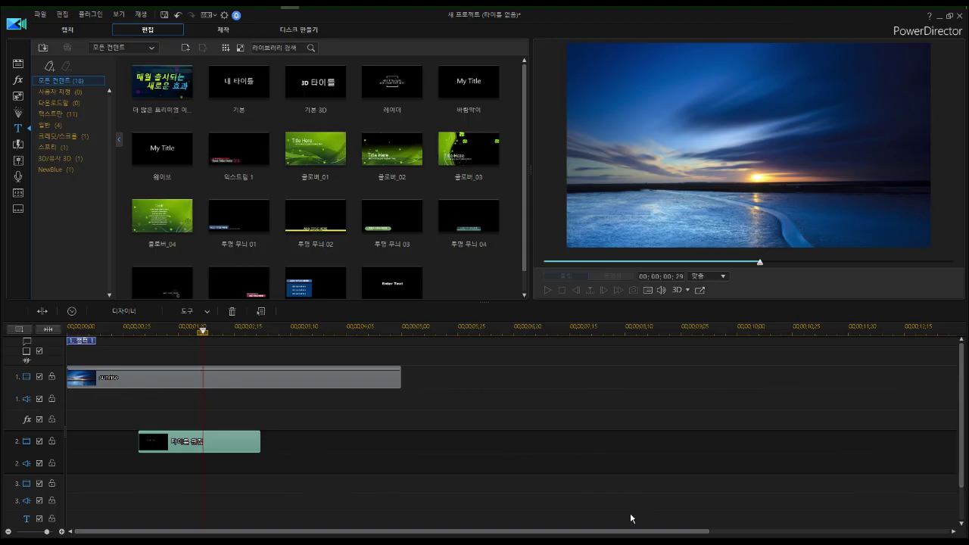
- Select the title clip on track 2, return the playhead to its start and select the whole title text in the preview
left_click(225, 443)
left_click(693, 118)
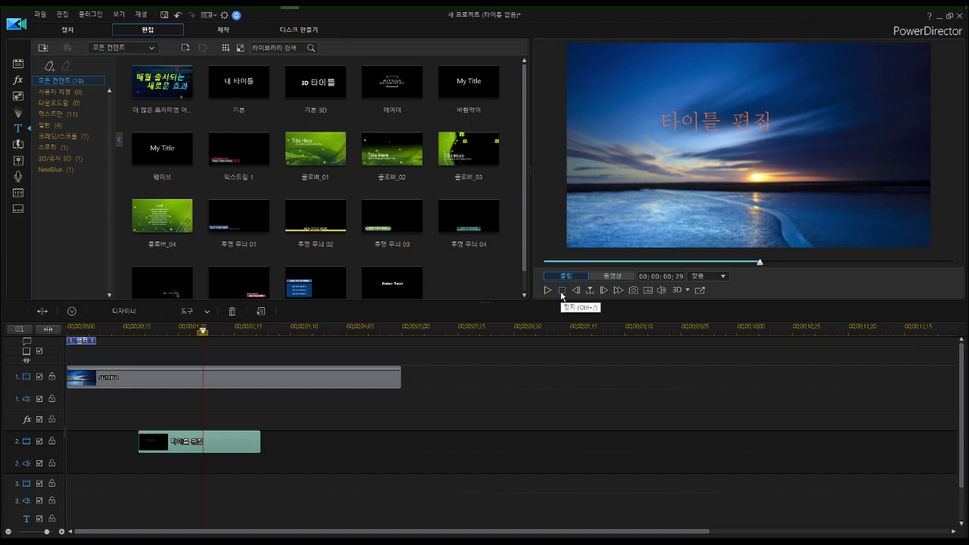
left_click(562, 290)
left_click(220, 444)
left_click(746, 125)
left_click_drag(660, 123, 775, 126)
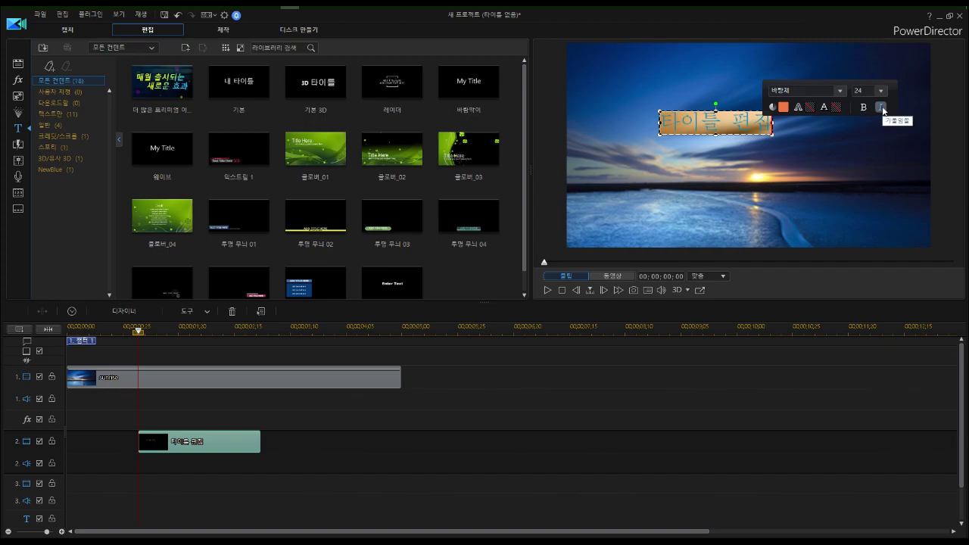
- Move the title into the upper sky and enlarge it to about three quarters of the picture's width
left_click_drag(704, 110, 663, 75)
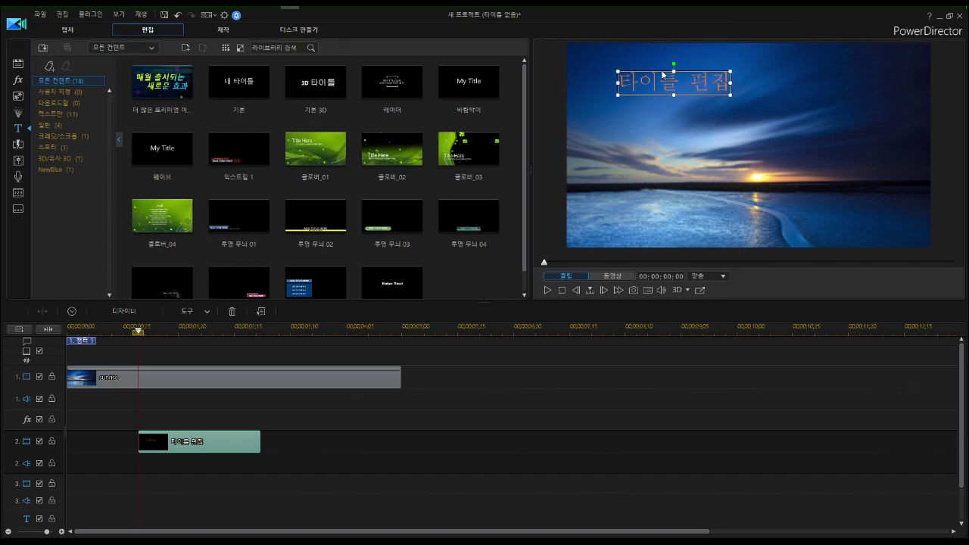
left_click_drag(732, 95, 853, 193)
left_click_drag(852, 120, 887, 149)
left_click_drag(742, 78, 741, 73)
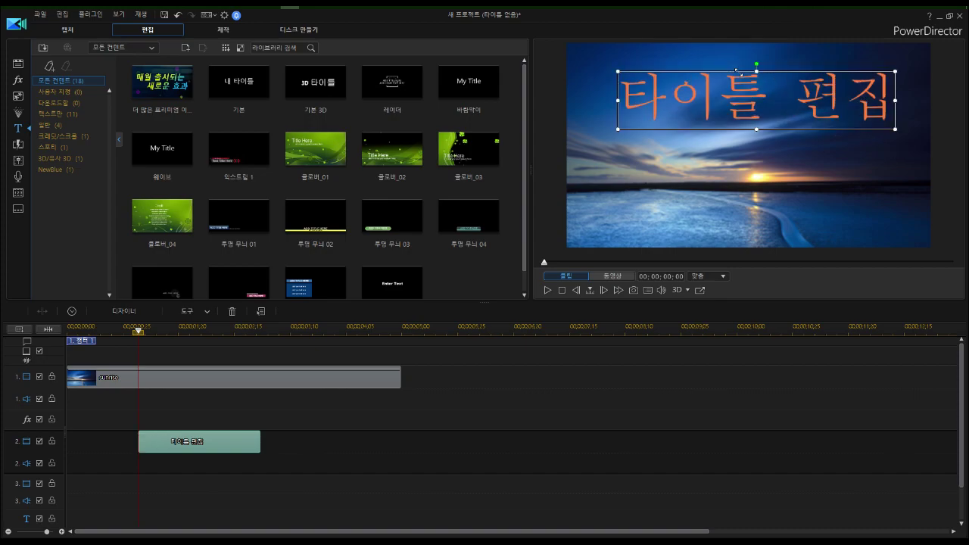
double_click(720, 110)
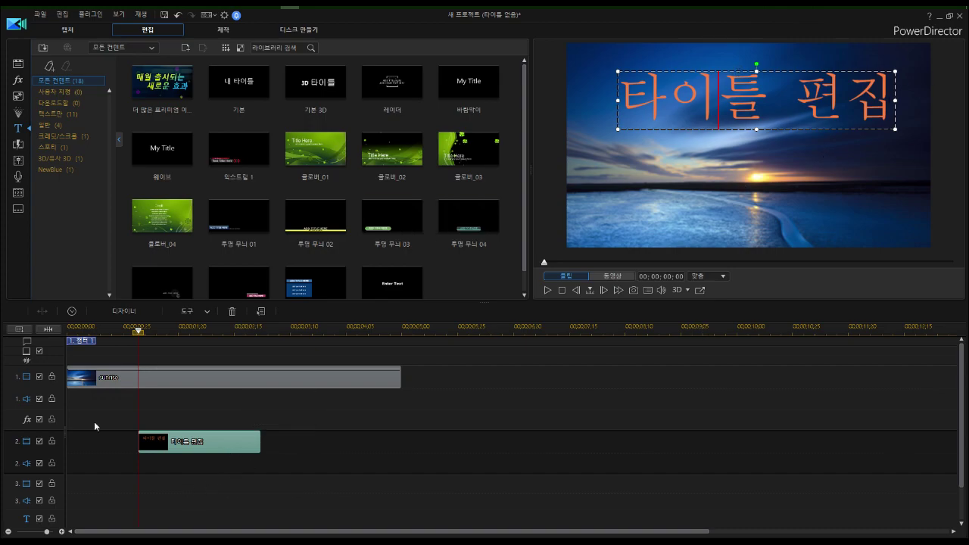
left_click(297, 421)
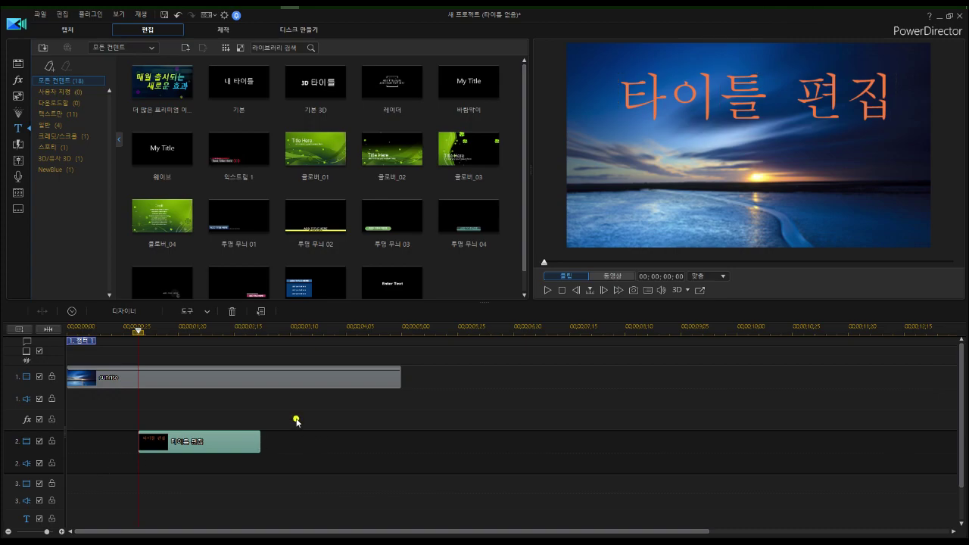
- Open the title clip on track 2 in the Title Designer and maximize the designer window
left_click(216, 449)
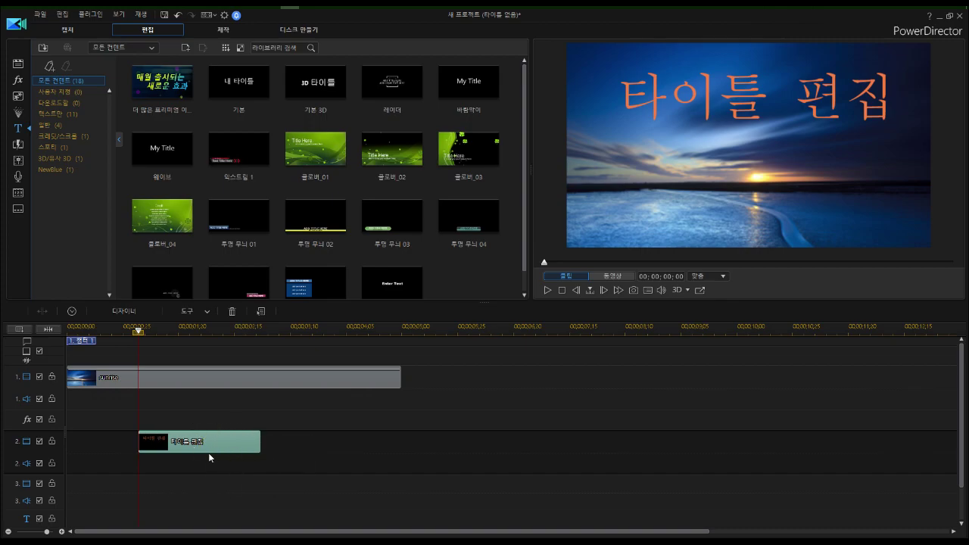
left_click(134, 311)
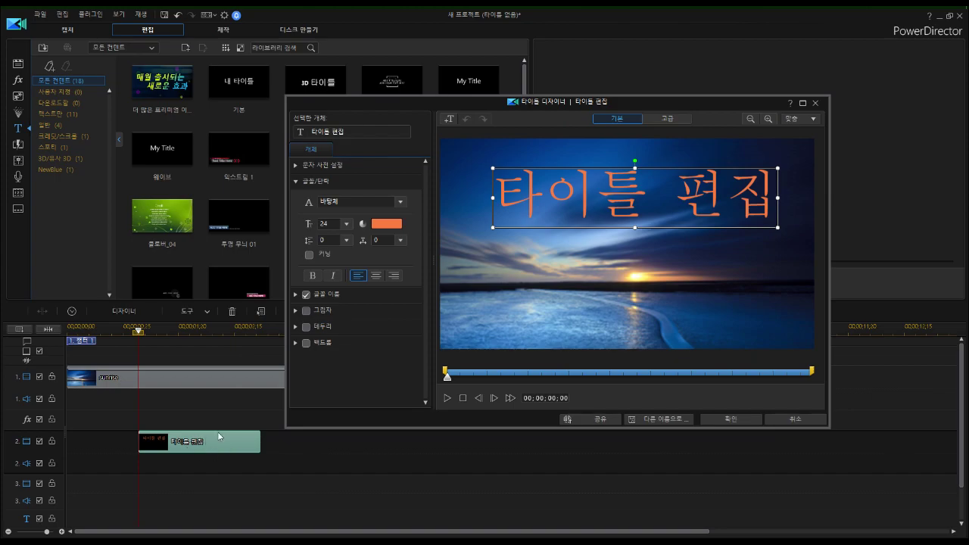
left_click_drag(614, 101, 327, 6)
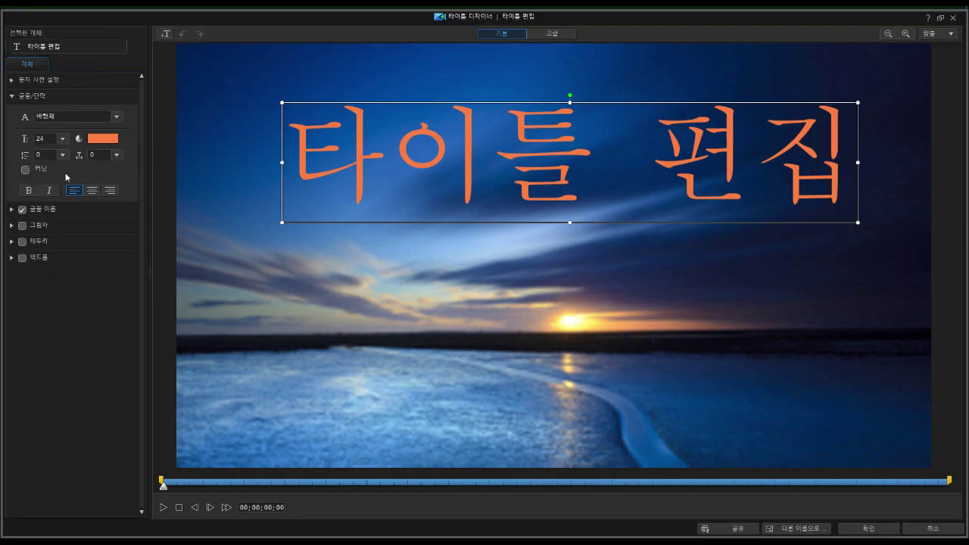
- Select the whole title text and apply the bold green-outlined character preset with the pale yellow fill
double_click(513, 142)
left_click(512, 143)
left_click(11, 79)
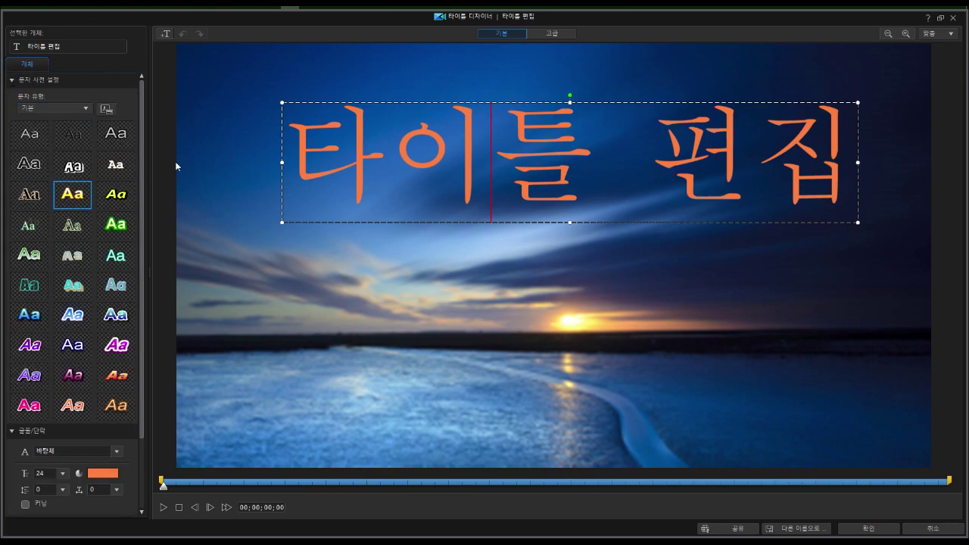
left_click(310, 165)
left_click_drag(310, 165, 842, 167)
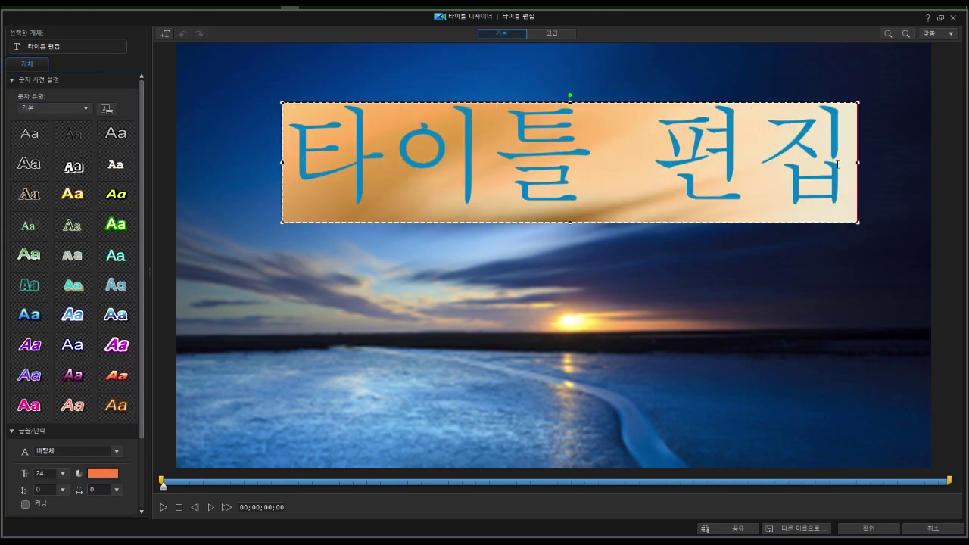
left_click(115, 225)
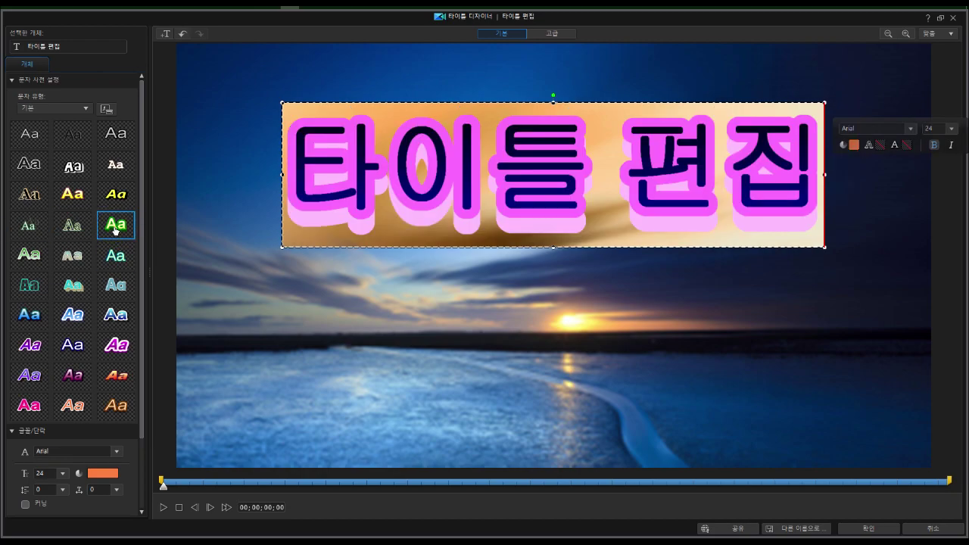
left_click(649, 187)
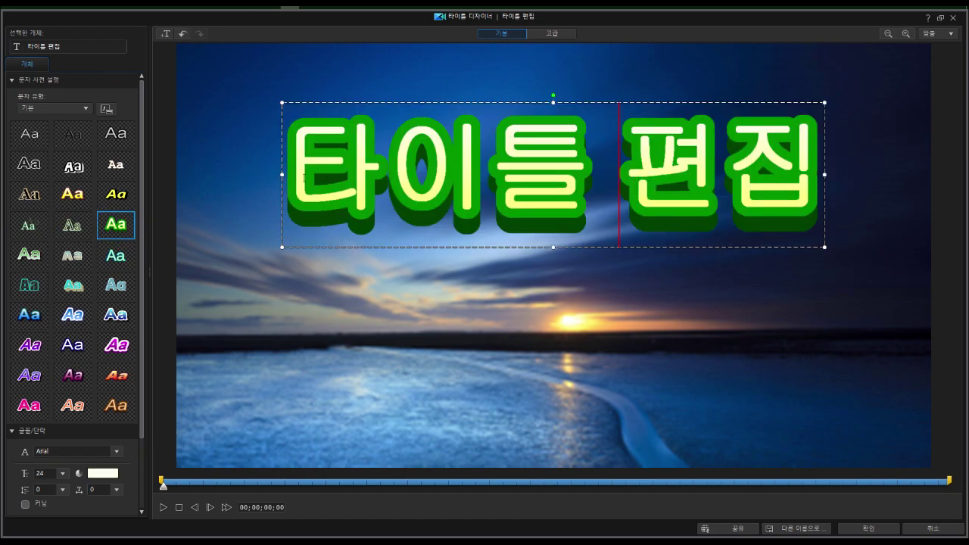
- Reselect the whole title text and switch its paragraph alignment to centre and then to right
left_click_drag(305, 179, 809, 180)
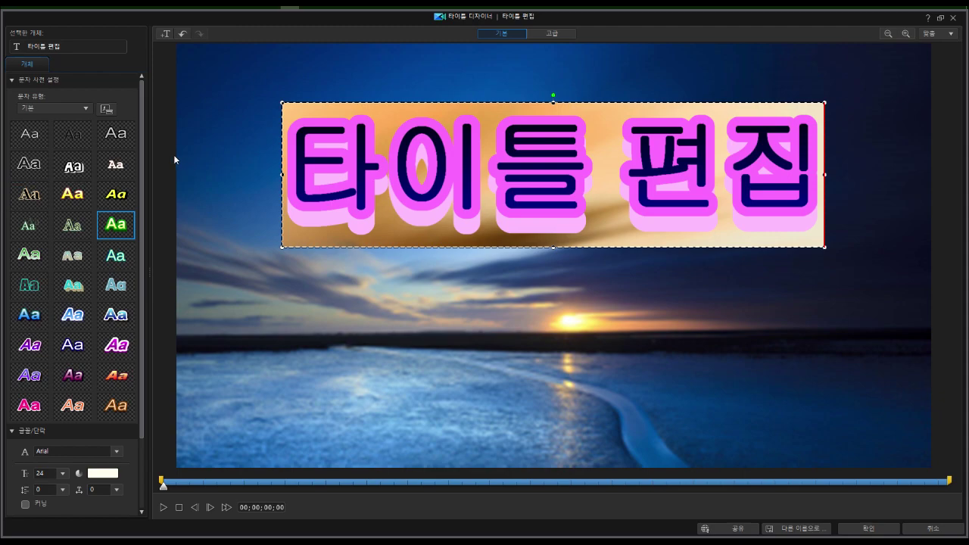
mouse_move(143, 140)
left_mouse_down()
mouse_move(142, 157)
mouse_move(144, 139)
left_mouse_up()
scroll(146, 155, "down", 2)
left_click_drag(142, 155, 3, 97)
left_click(12, 80)
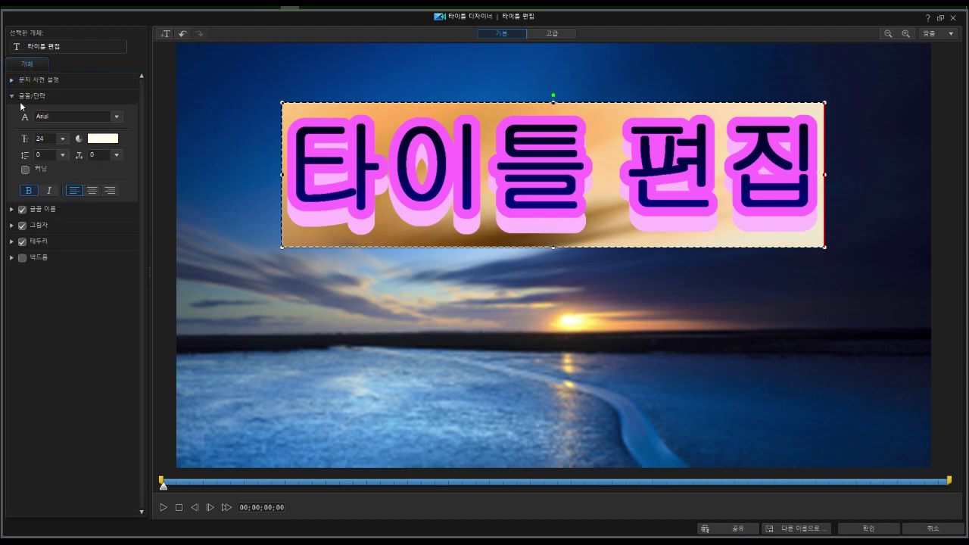
left_click(91, 190)
left_click(91, 190)
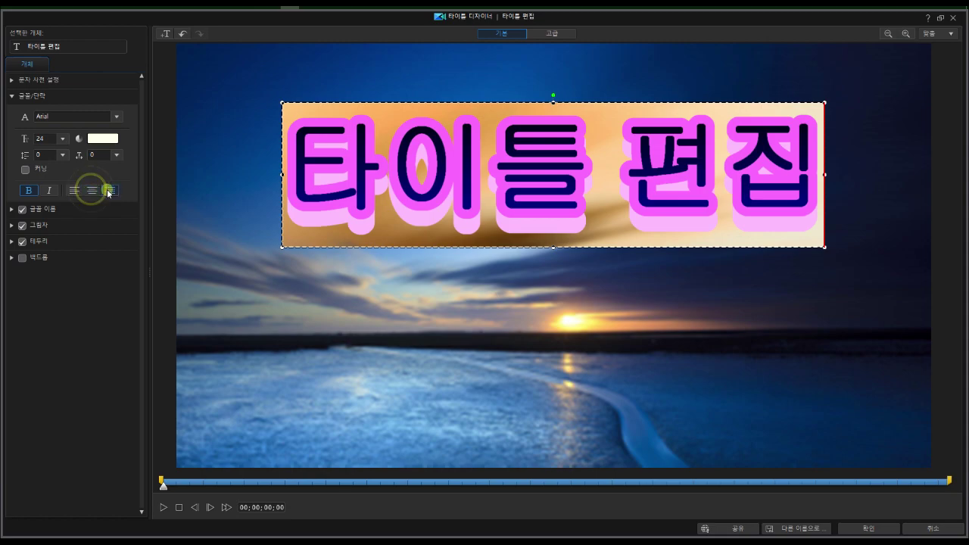
- Show the font face settings and increase the blur of the title text
left_click(11, 209)
left_click(140, 194)
left_click_drag(21, 255, 64, 253)
- Try the plain white character preset on the title text and apply the plain black one beside it
left_click(12, 79)
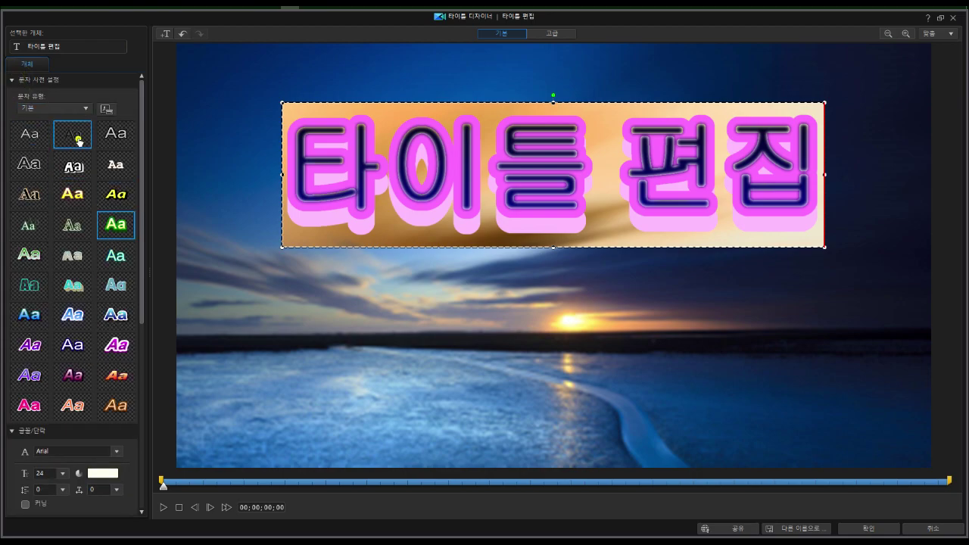
left_click(75, 136)
left_click(30, 133)
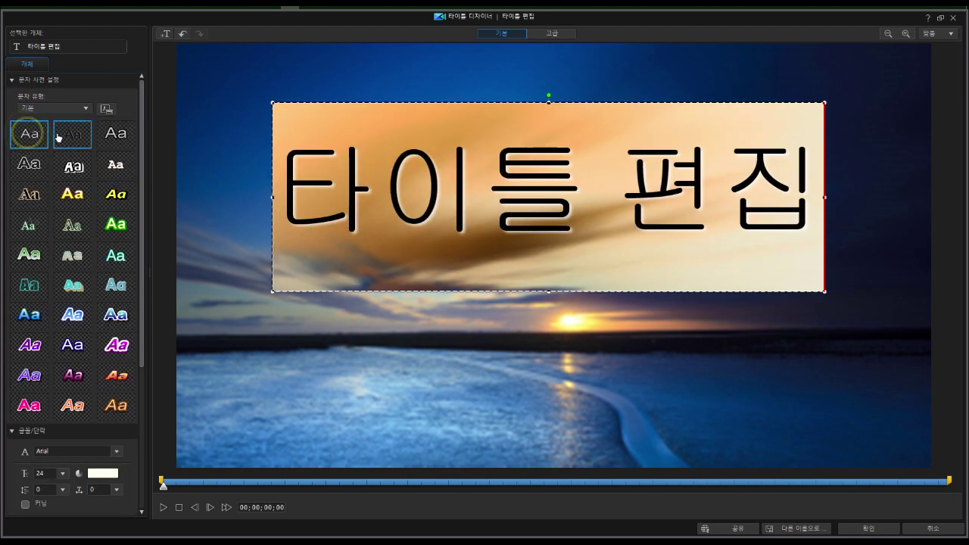
scroll(68, 218, "down", 1)
scroll(68, 218, "up", 1)
left_click(73, 134)
left_click(45, 108)
left_click(41, 111)
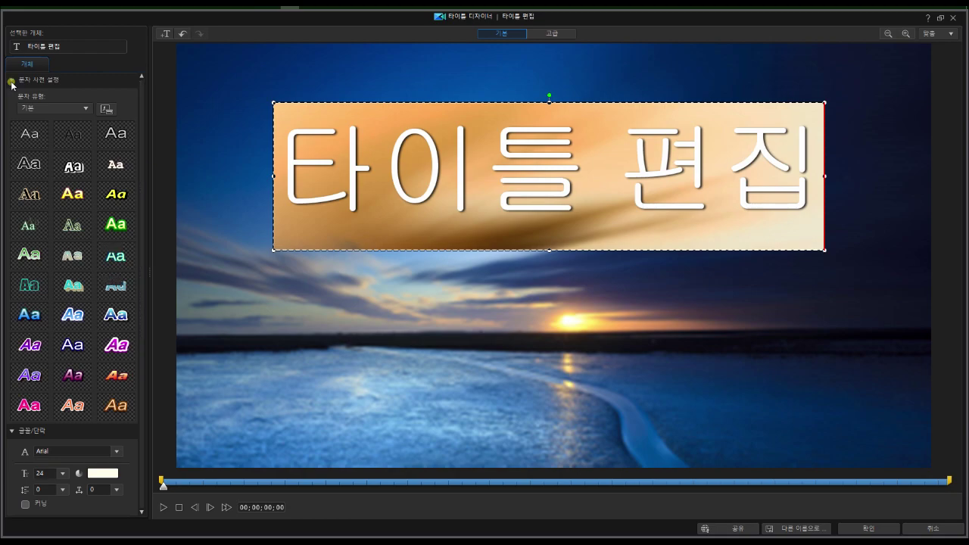
left_click(13, 80)
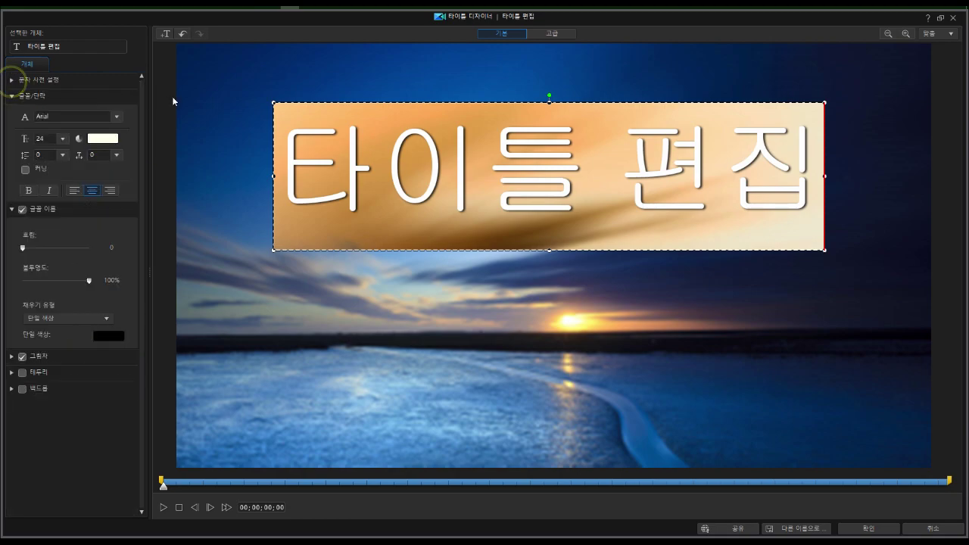
- Select the whole title text and set its solid fill to a pale orange-yellow with hue 28, saturation 238 and luminance 180
double_click(543, 140)
left_click(422, 162)
left_click_drag(292, 169, 814, 155)
left_click(107, 141)
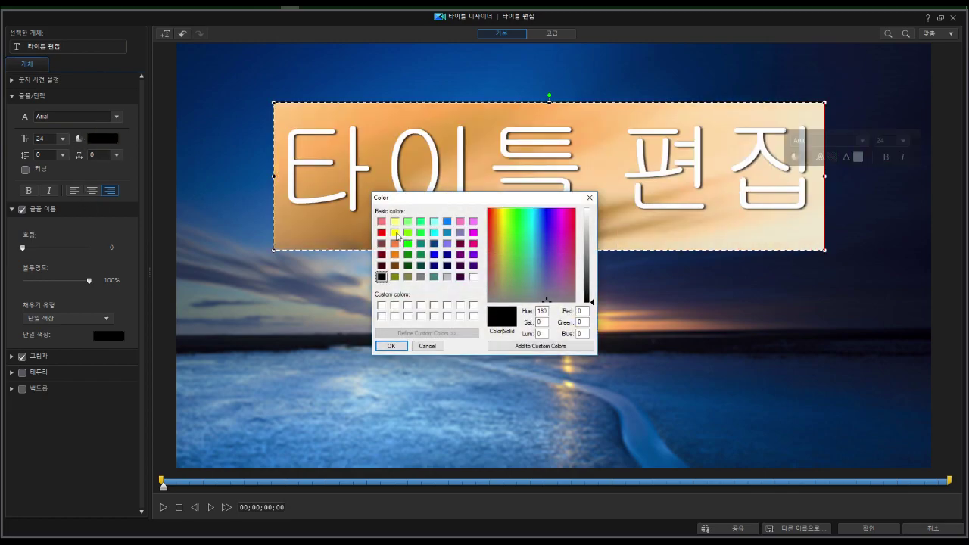
left_click(395, 231)
left_click(394, 221)
left_click(560, 222)
left_click_drag(560, 223, 452, 202)
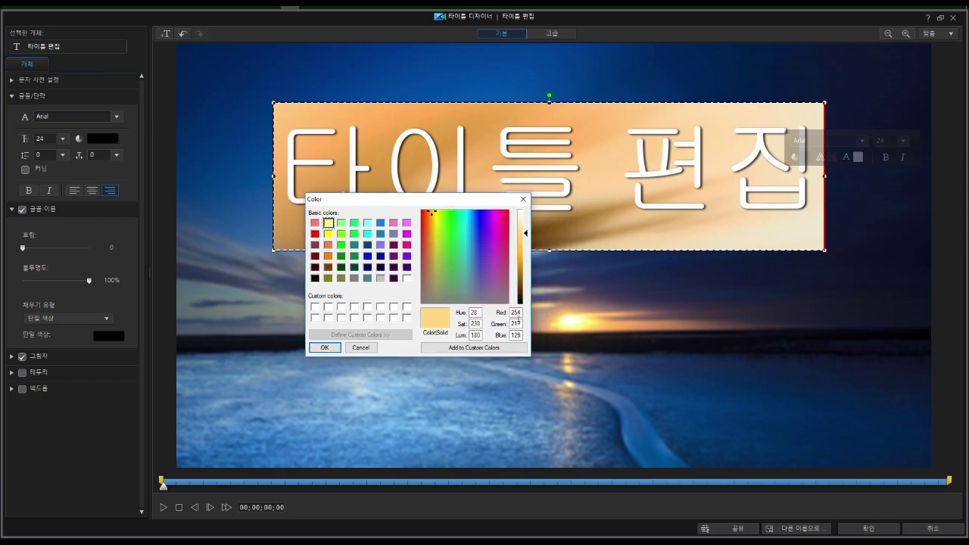
left_click(514, 313)
double_click(516, 335)
left_click(324, 348)
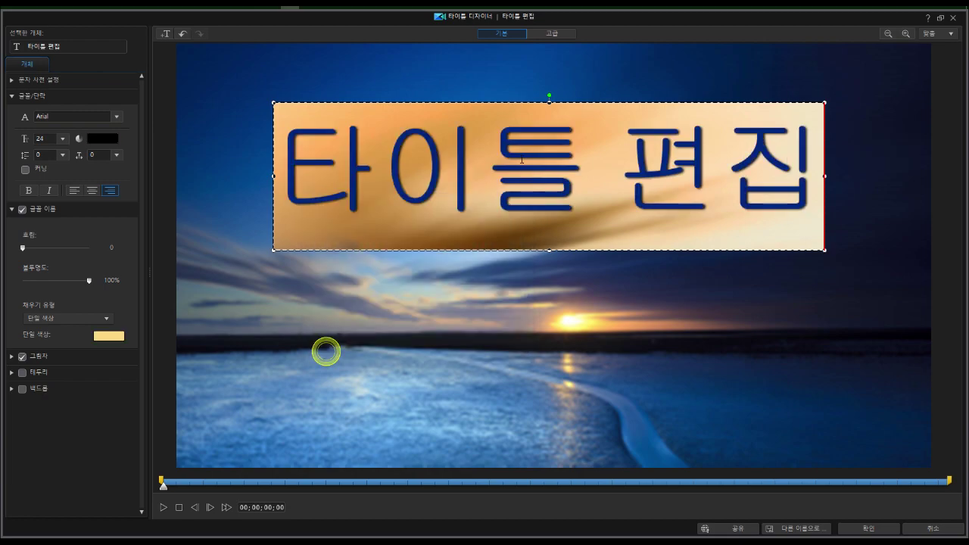
left_click(482, 182)
left_click(683, 168)
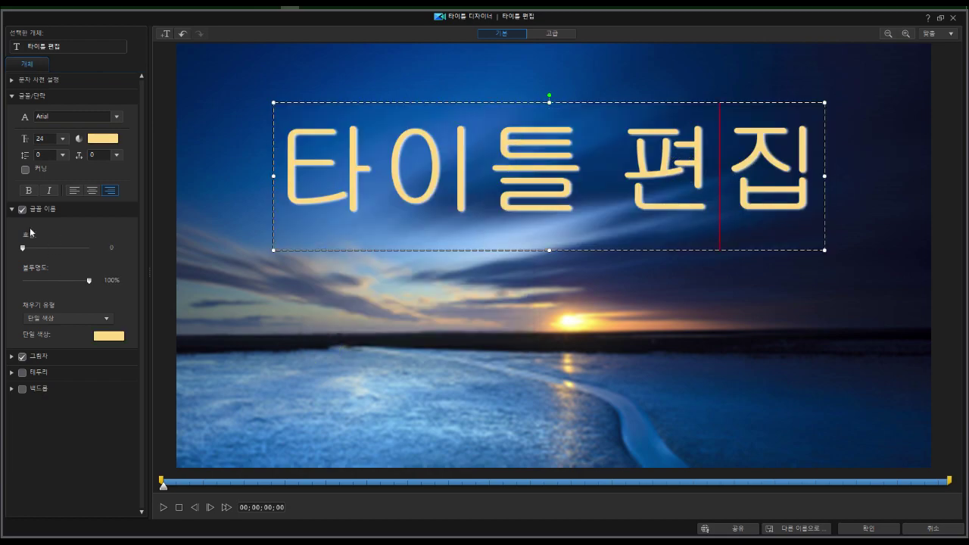
- Select the whole title text again and raise its font face blur to 7
left_click_drag(23, 247, 62, 248)
left_click(365, 197)
left_click_drag(293, 180, 783, 175)
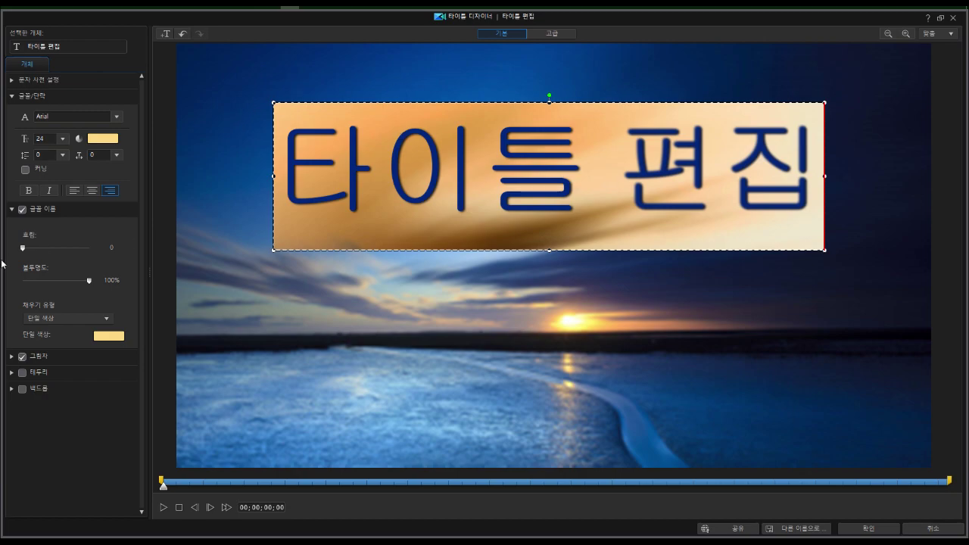
left_click_drag(44, 247, 71, 247)
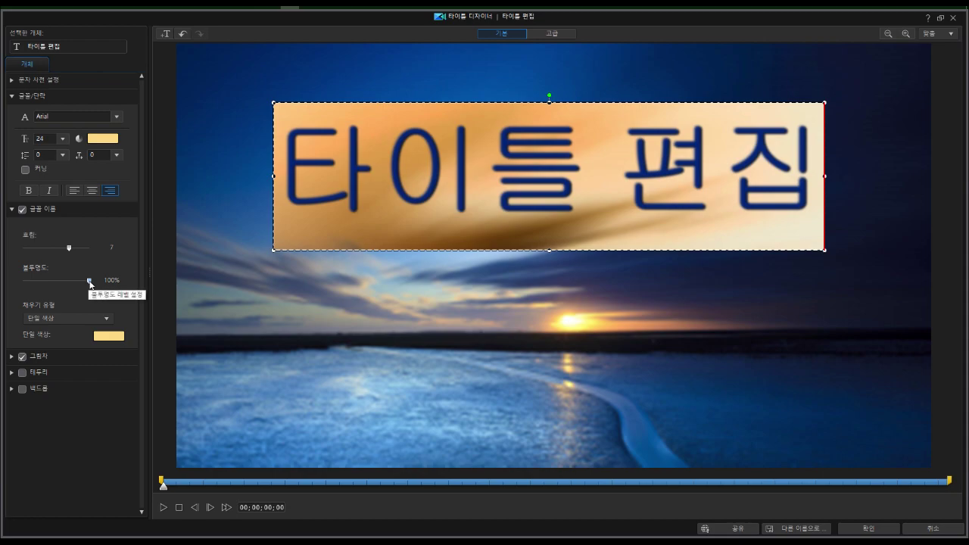
- Lower the font face opacity of the whole title to 0%, and raise the opacity of its first word again
left_click_drag(90, 283, 2, 285)
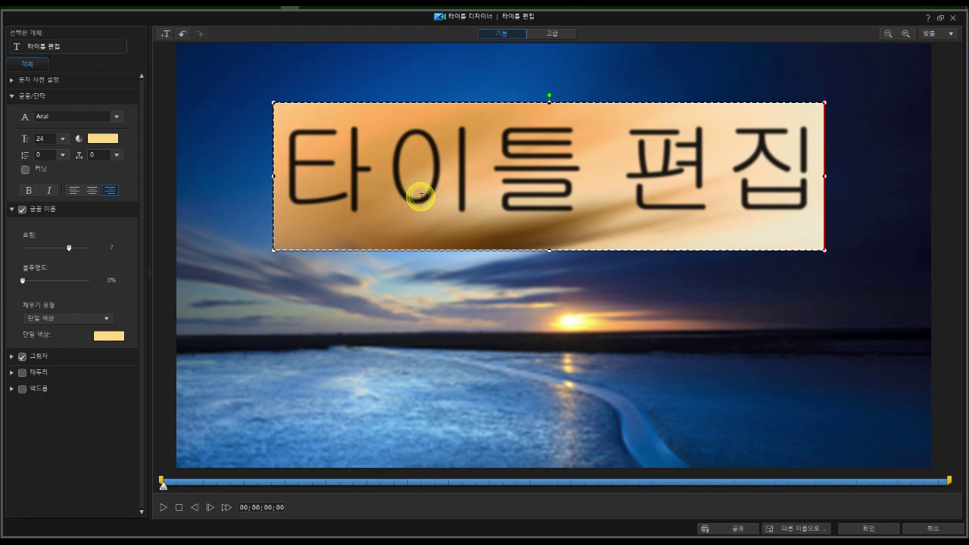
left_click(389, 169)
left_click_drag(18, 284, 128, 281)
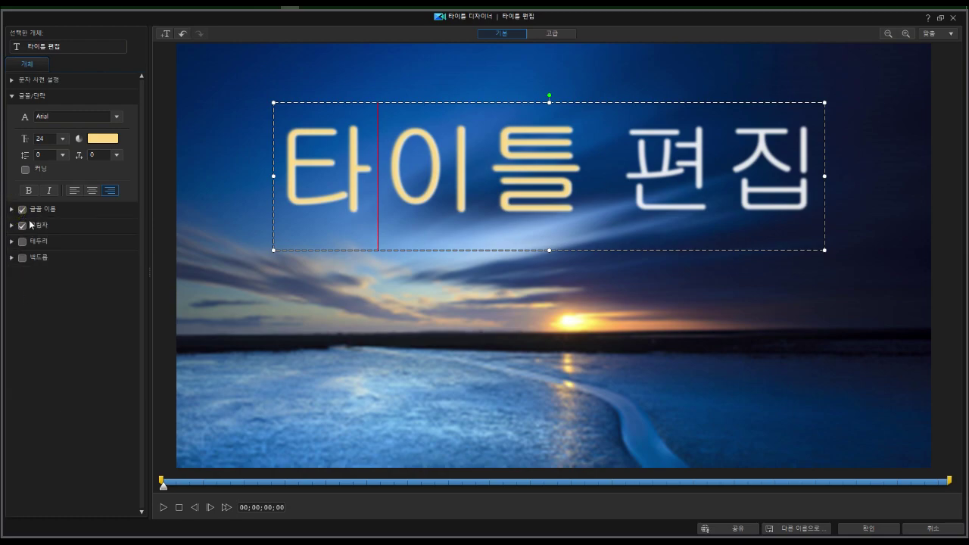
- Toggle the shadow, border and backdrop of the title's first word to compare their effects, restoring each one
left_click(22, 226)
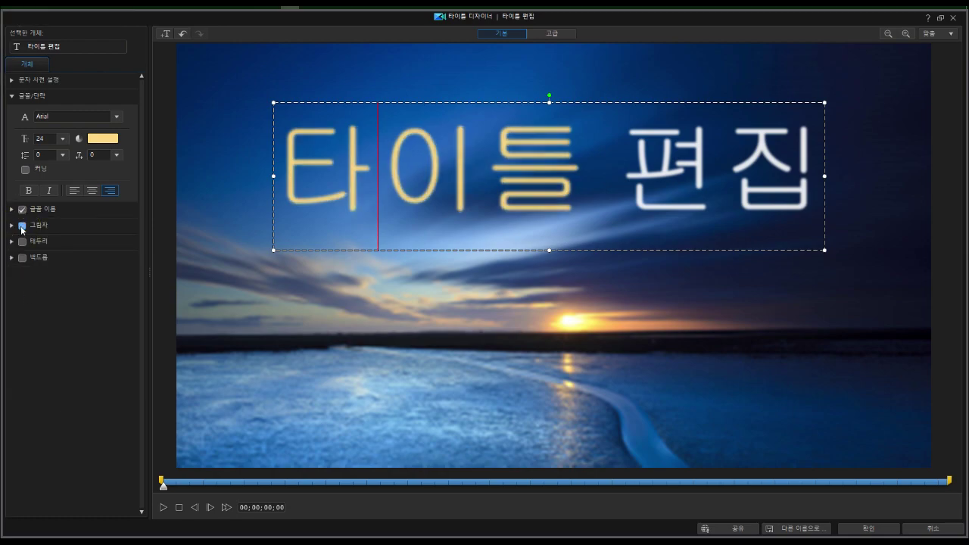
left_click(22, 226)
left_click(22, 241)
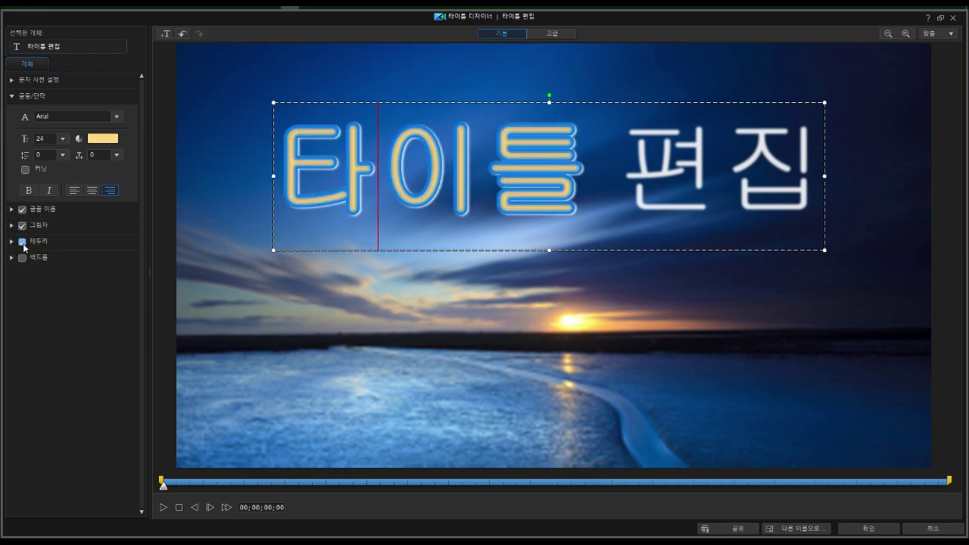
left_click(23, 242)
left_click(23, 259)
left_click(22, 258)
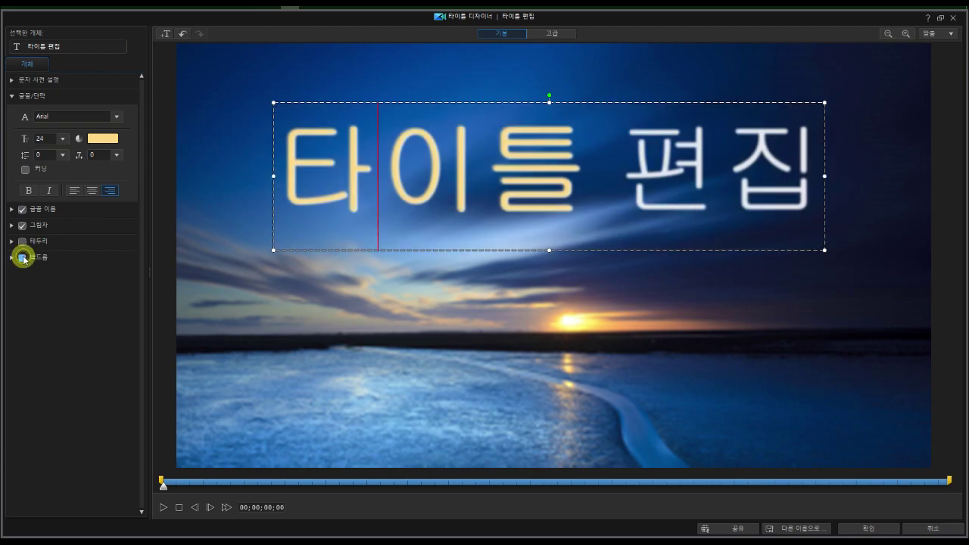
- Enable the backdrop behind the title, select the whole text and view the backdrop's solid colour choices
left_click(13, 257)
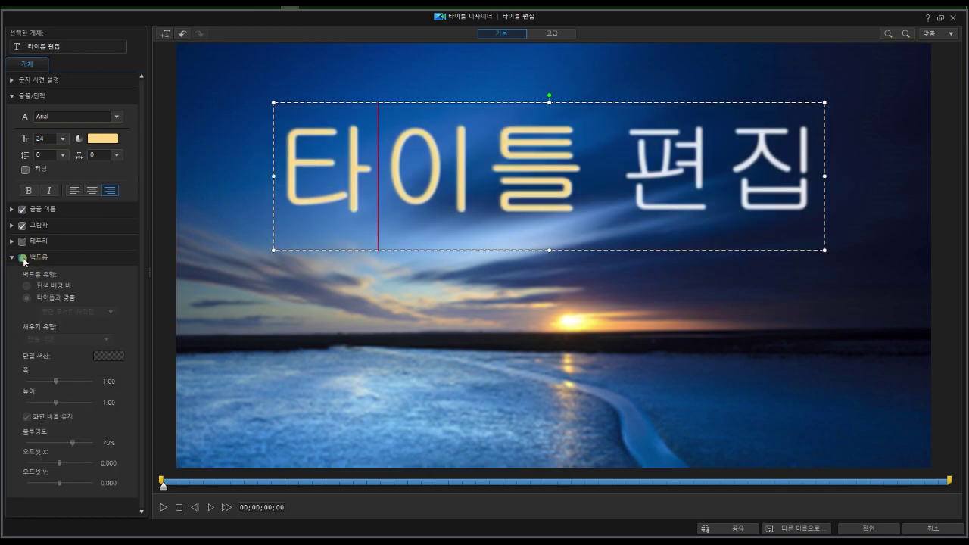
left_click(23, 258)
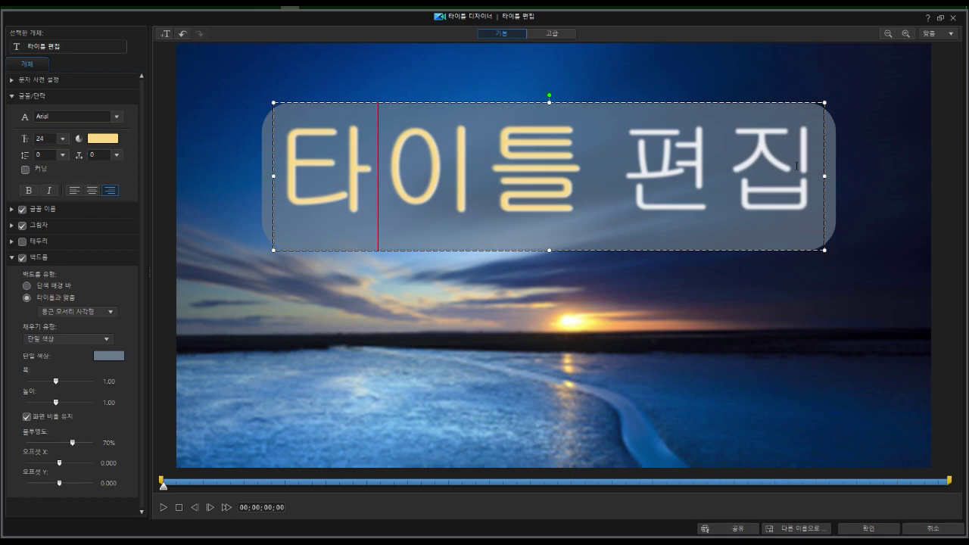
left_click(489, 184)
key("ctrl+a")
left_click(106, 355)
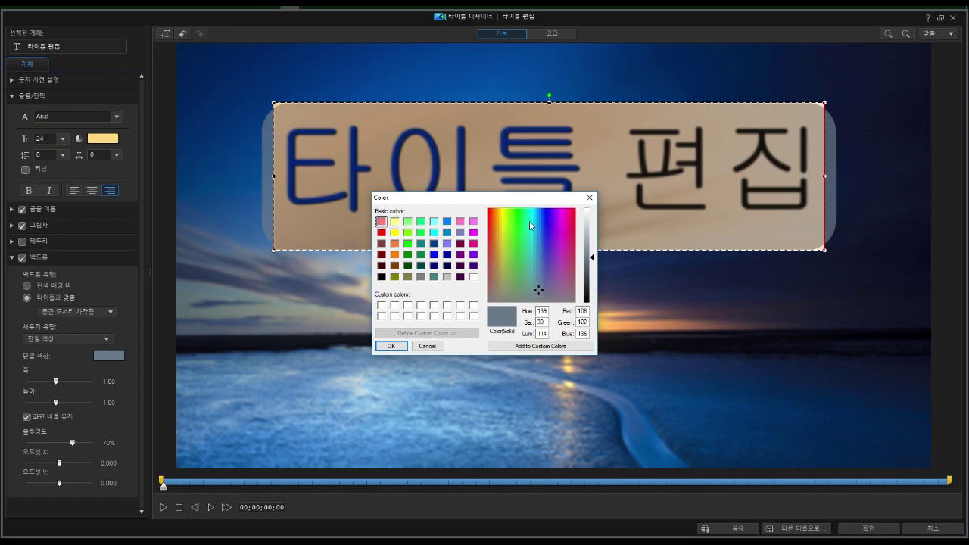
key("Return")
- Select the title's first word and set the backdrop's solid colour to black
left_click(587, 176)
key("shift+Home")
left_click(116, 355)
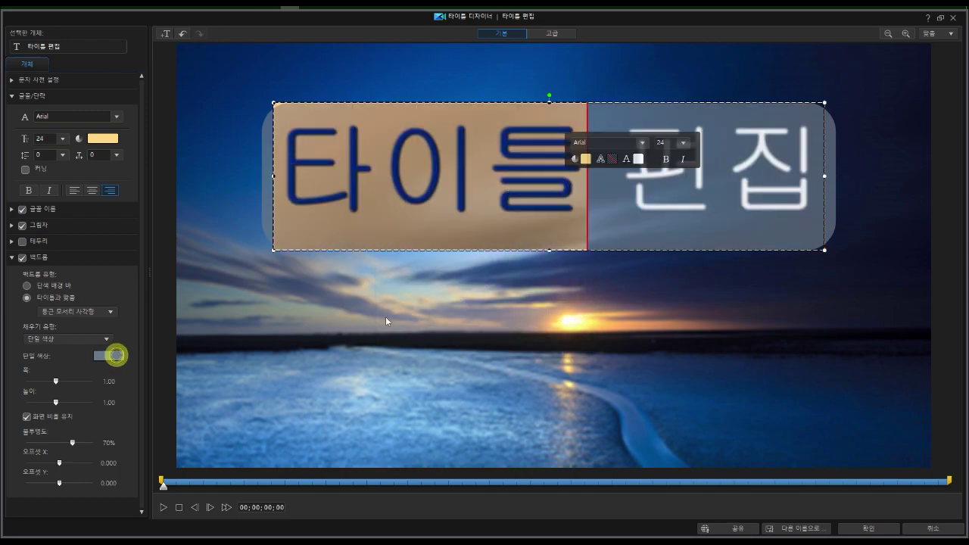
left_click(382, 276)
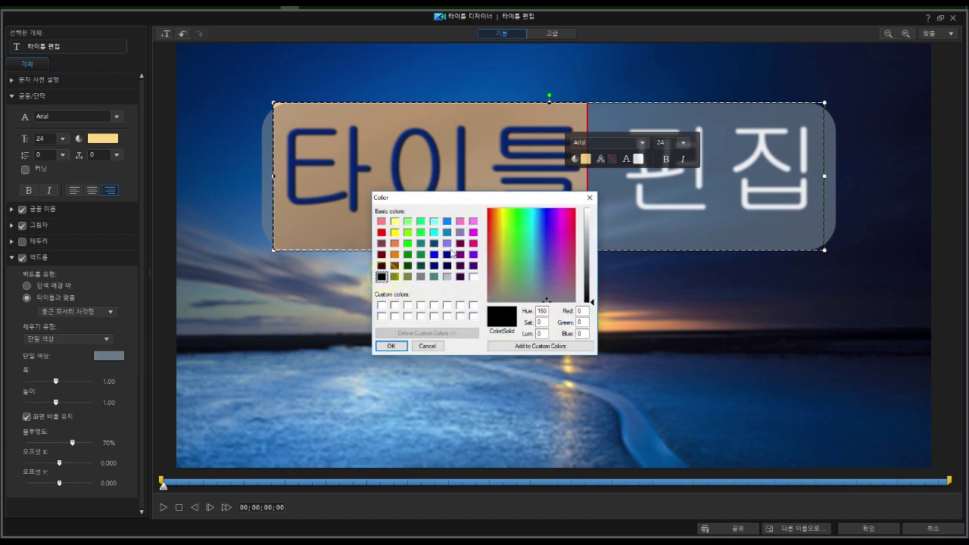
left_click(391, 346)
left_click(443, 200)
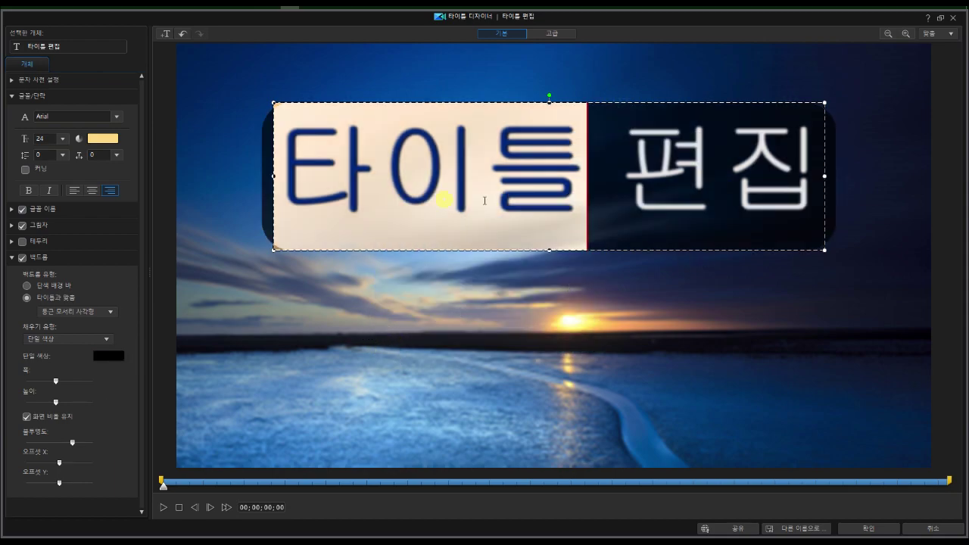
left_click(750, 205)
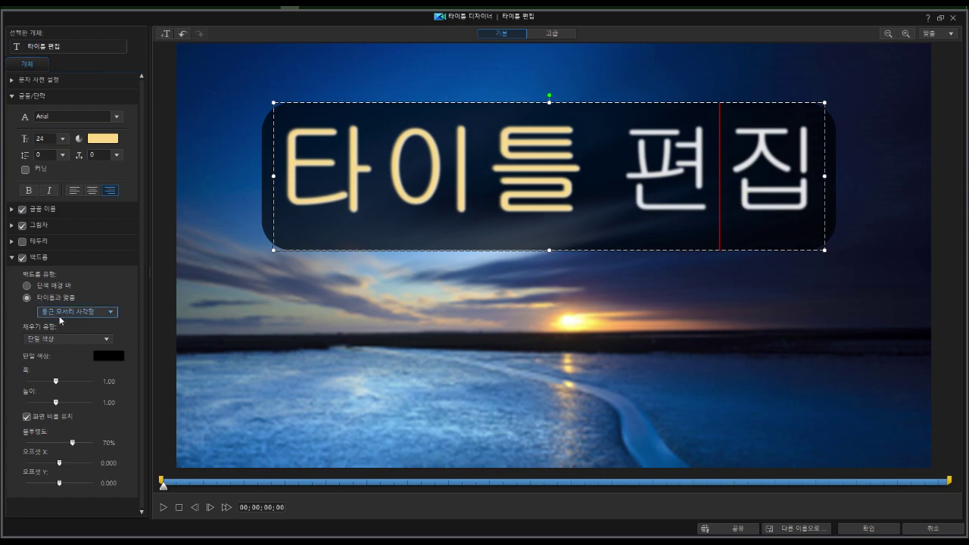
- Try several backdrop sizes, turn off its aspect ratio lock and set the width to 1.14 and height to 1.13
mouse_move(59, 384)
left_mouse_down()
mouse_move(76, 384)
mouse_move(59, 386)
left_mouse_up()
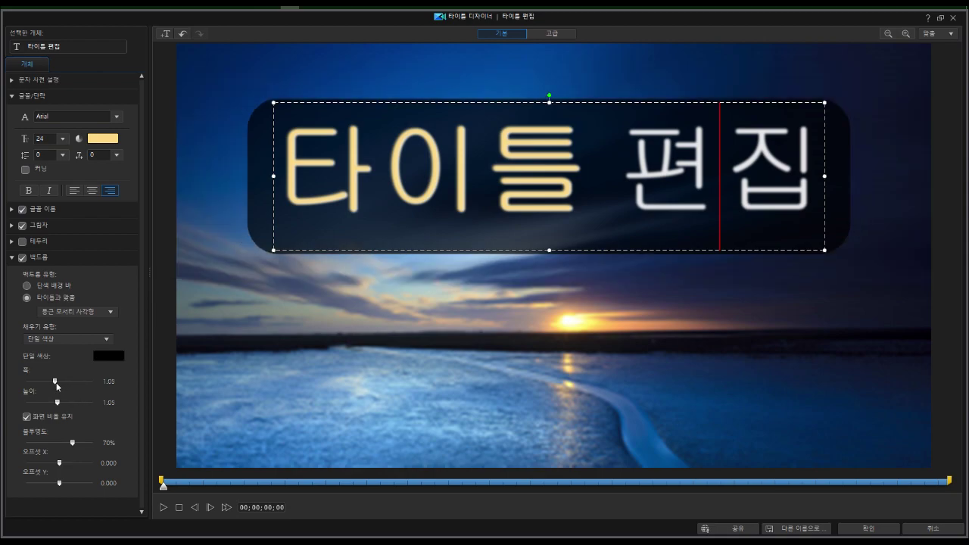
left_click(58, 402)
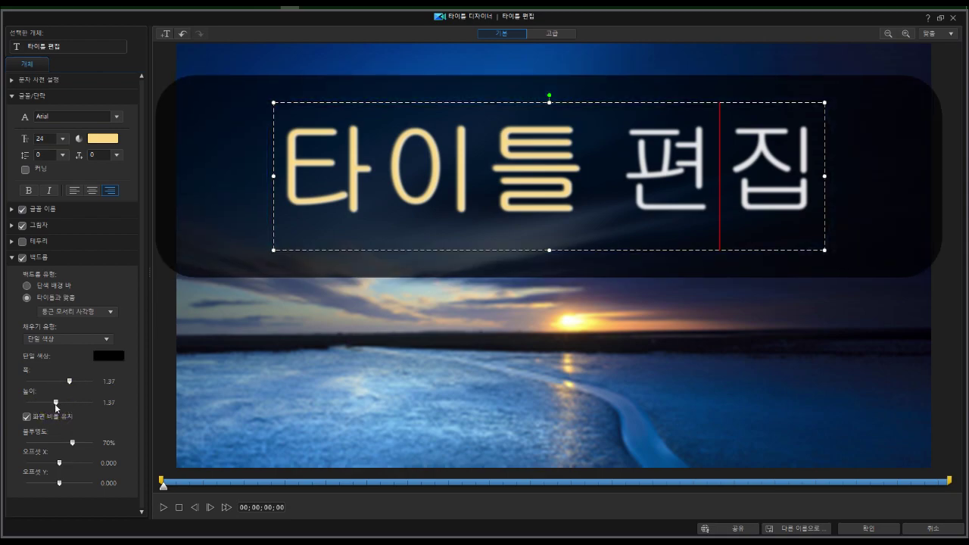
left_click_drag(54, 404, 38, 403)
left_click(27, 416)
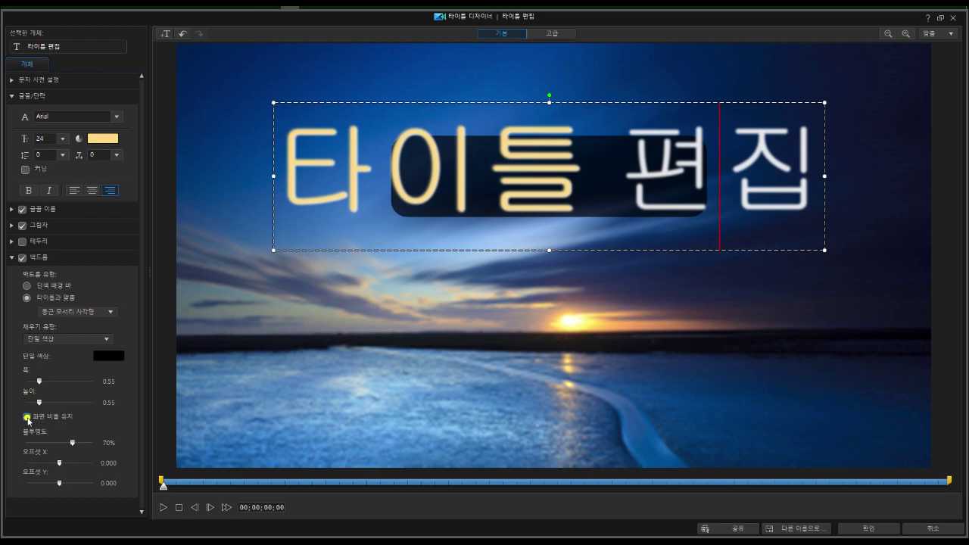
left_click_drag(38, 402, 62, 388)
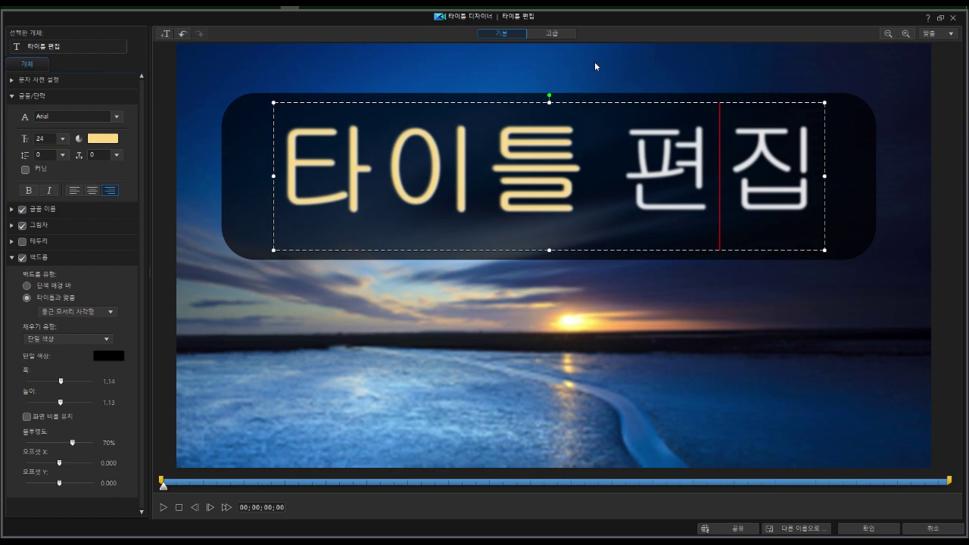
left_click(139, 311)
- Lower the backdrop's opacity to 21% and shift it sideways to an X offset of about 0.045
left_click(72, 442)
left_click_drag(42, 450, 52, 468)
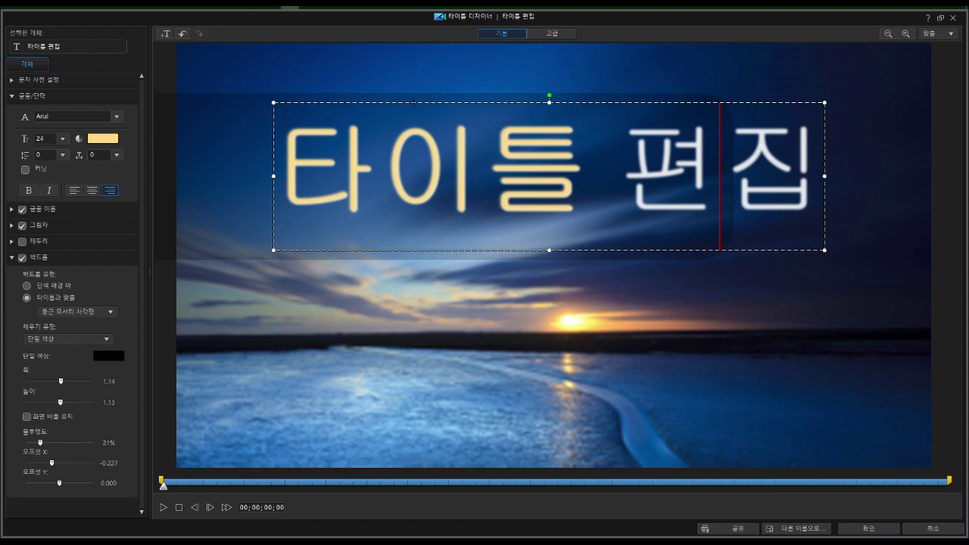
left_click_drag(53, 467, 61, 467)
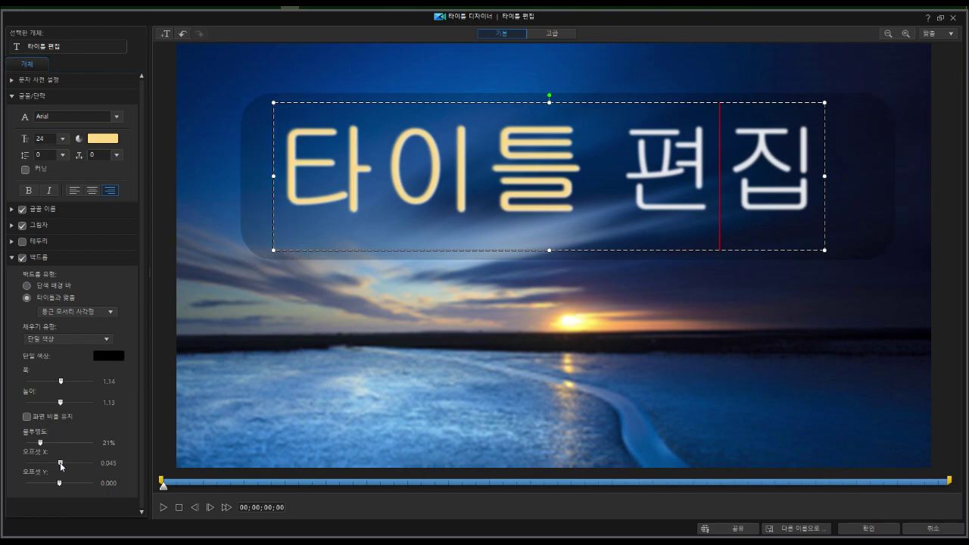
- Move the title slightly down and to the right, and set the backdrop offsets to X -0.061 and Y 0.545
left_click(482, 182)
mouse_move(482, 102)
left_mouse_down()
mouse_move(471, 173)
mouse_move(476, 125)
mouse_move(510, 100)
mouse_move(506, 158)
mouse_move(495, 109)
left_mouse_up()
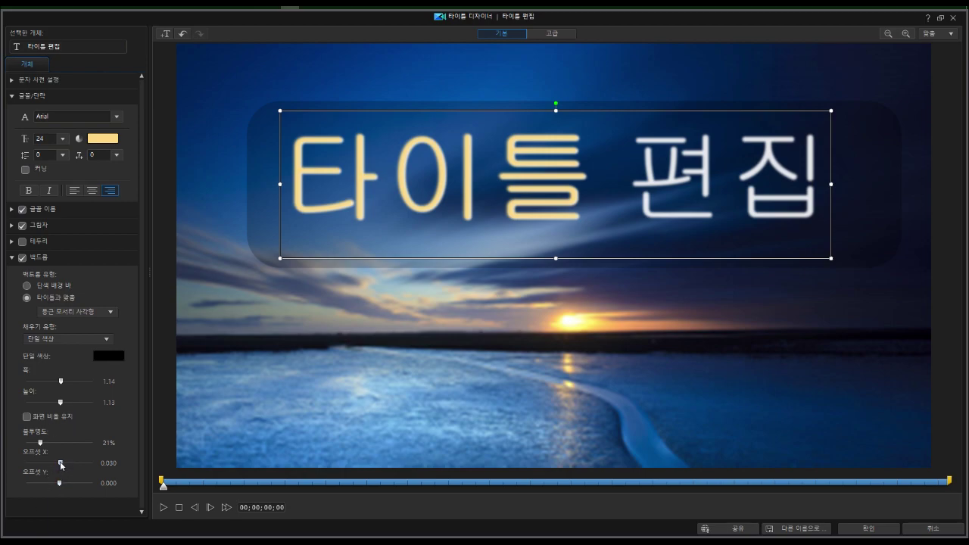
left_click_drag(61, 465, 79, 485)
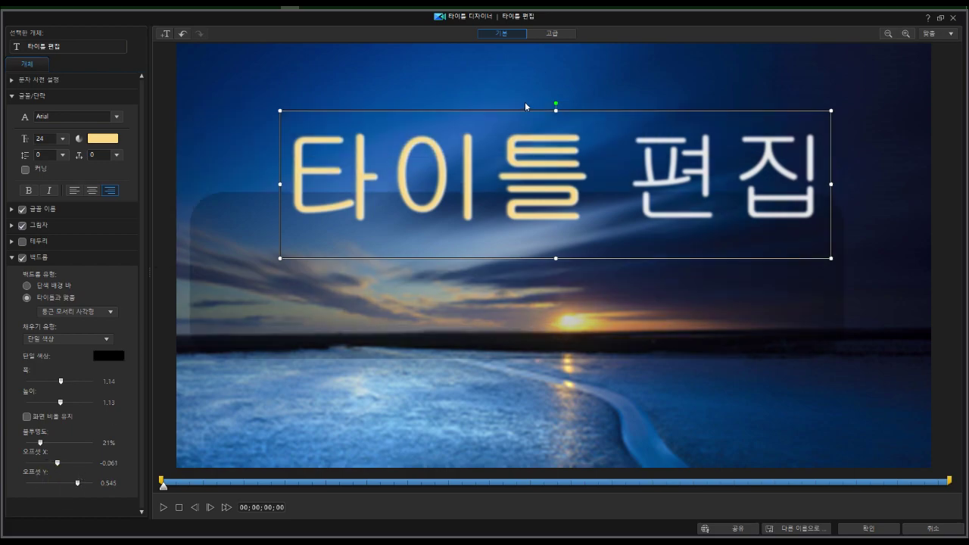
left_click_drag(521, 110, 542, 110)
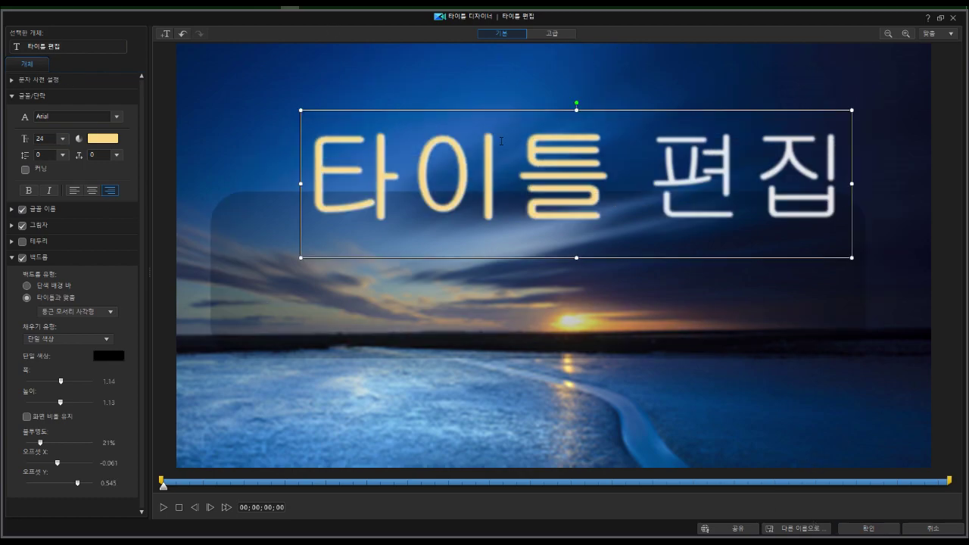
- Switch the Title Designer to advanced mode and back to basic mode
left_click(564, 33)
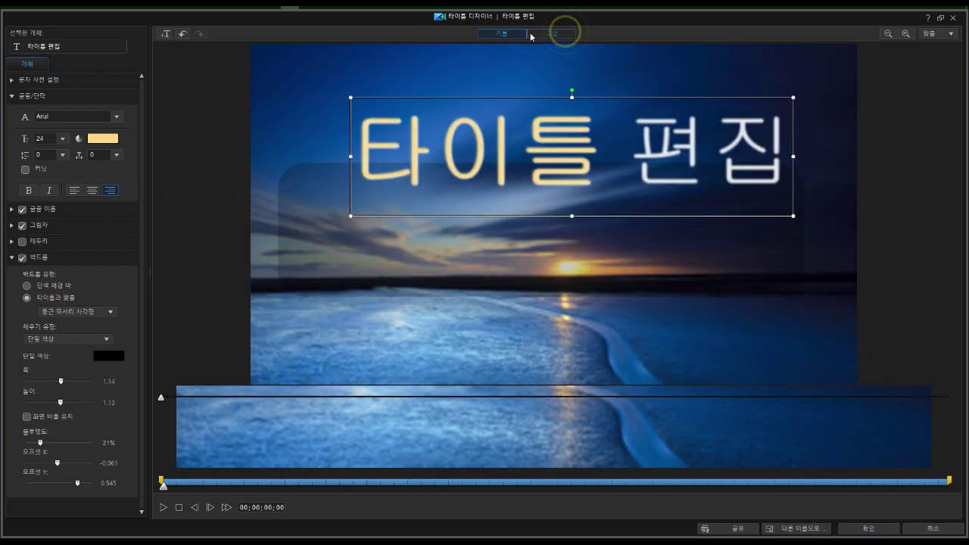
left_click(518, 34)
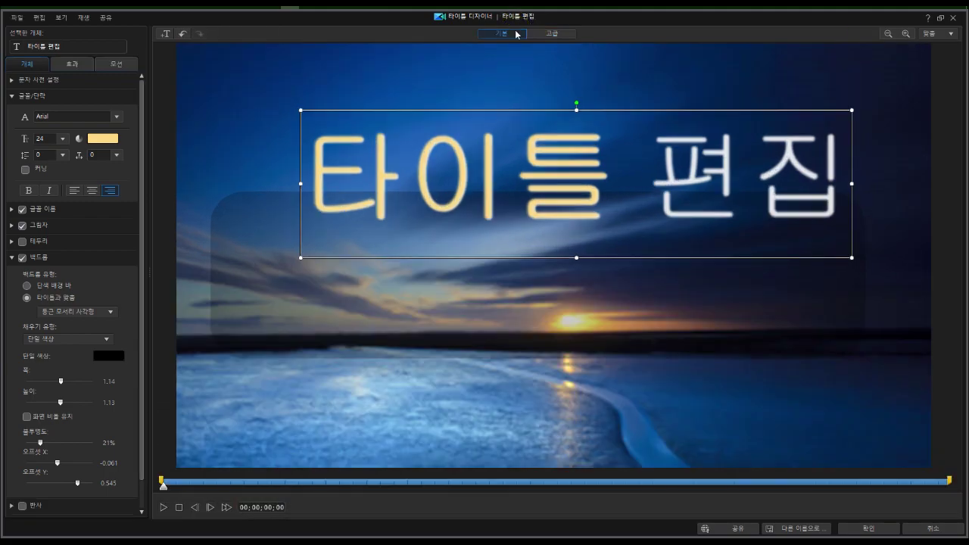
- Collapse the backdrop settings, confirm the title design and select the title clip on the timeline
double_click(520, 177)
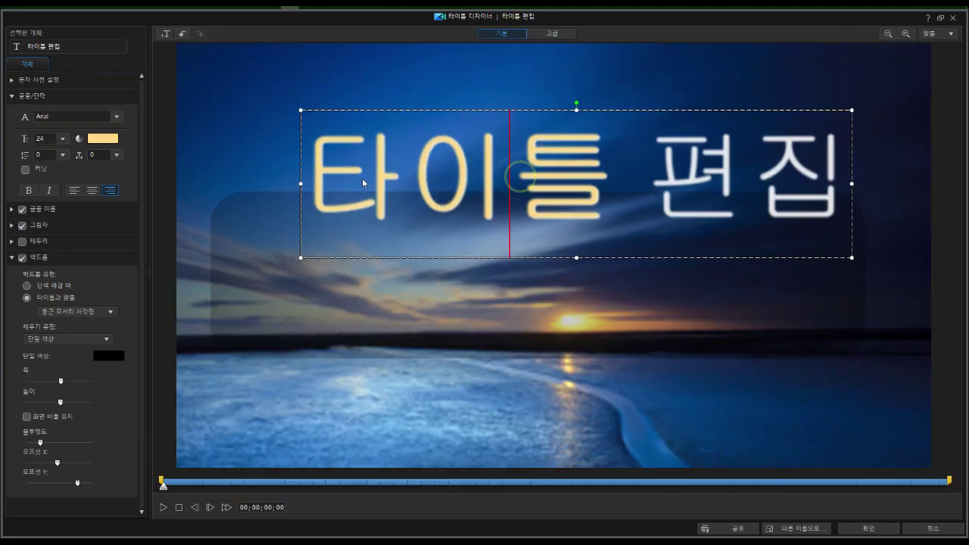
left_click(12, 258)
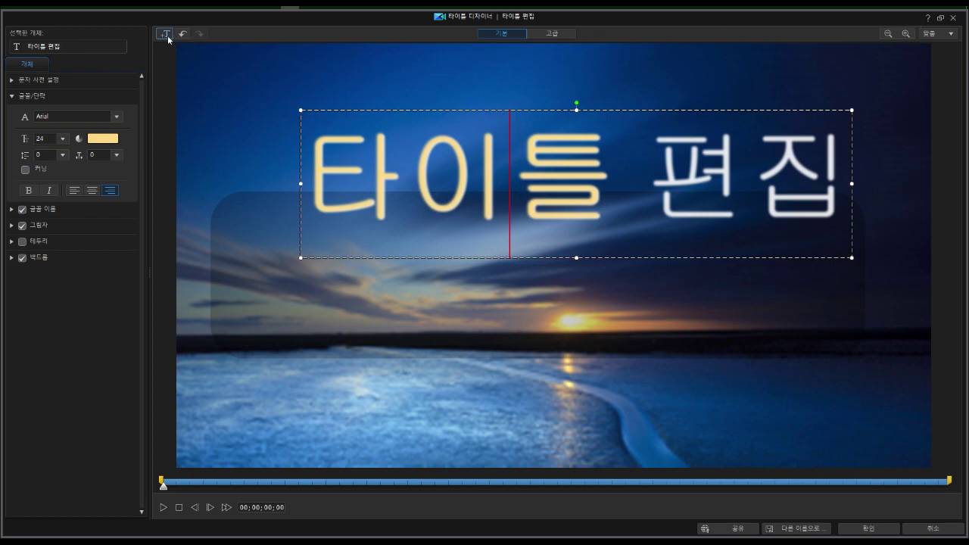
left_click(868, 528)
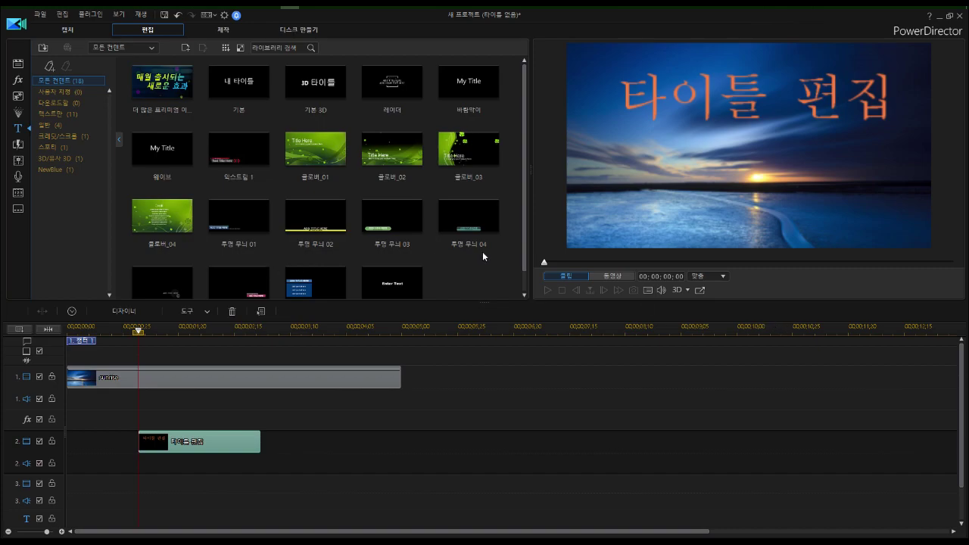
left_click(219, 440)
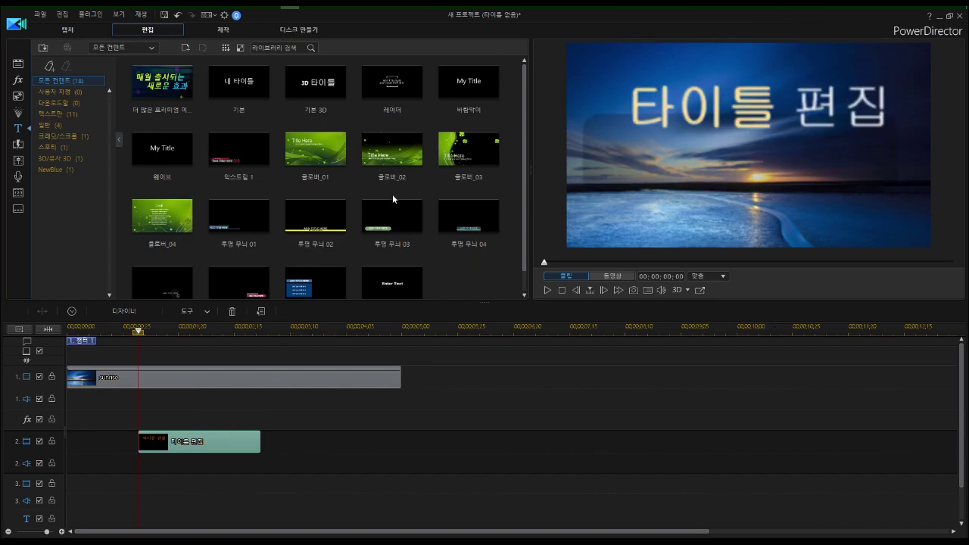
scroll(392, 197, "down", 1)
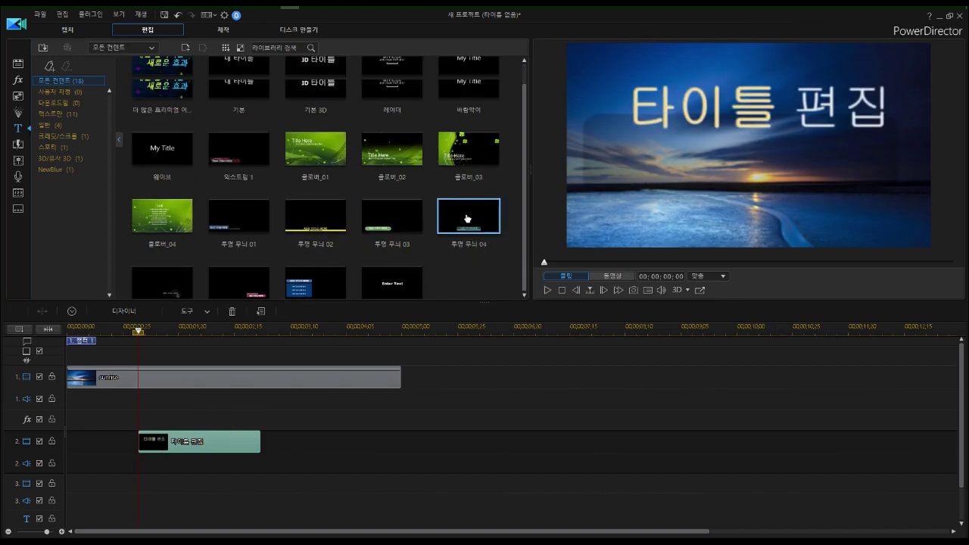
scroll(464, 223, "up", 1)
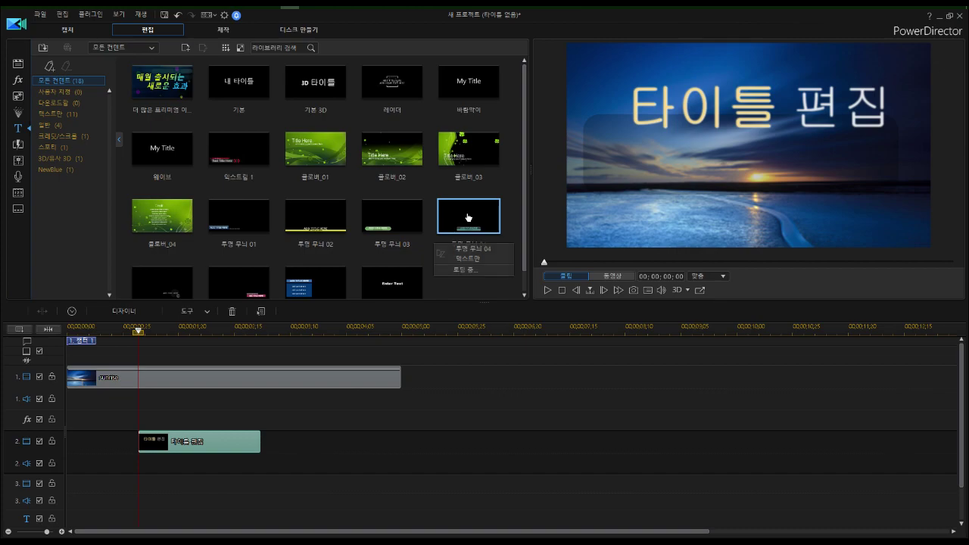
- Replace the title clip on track 2 with the basic 3D title and shorten it to end before the sunrise image does
left_click(324, 83)
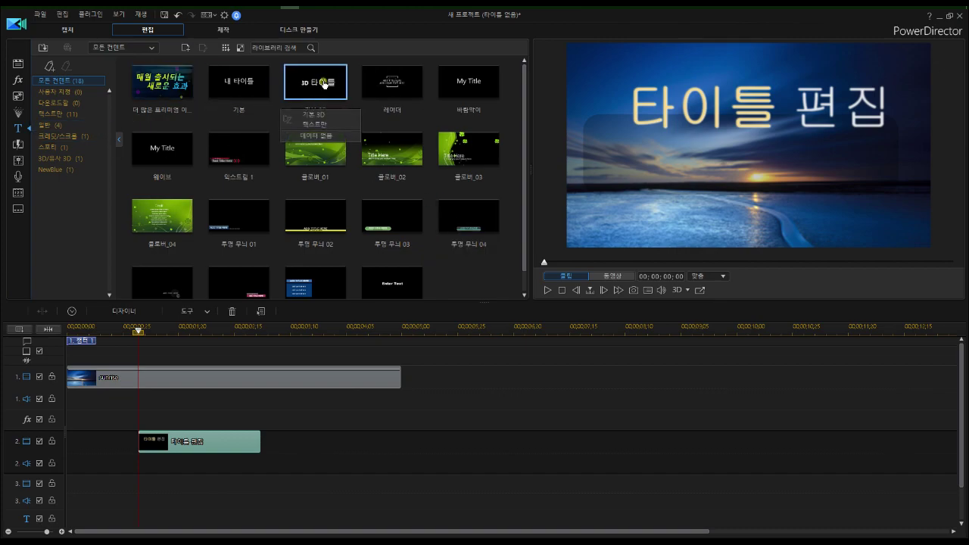
left_click(238, 441)
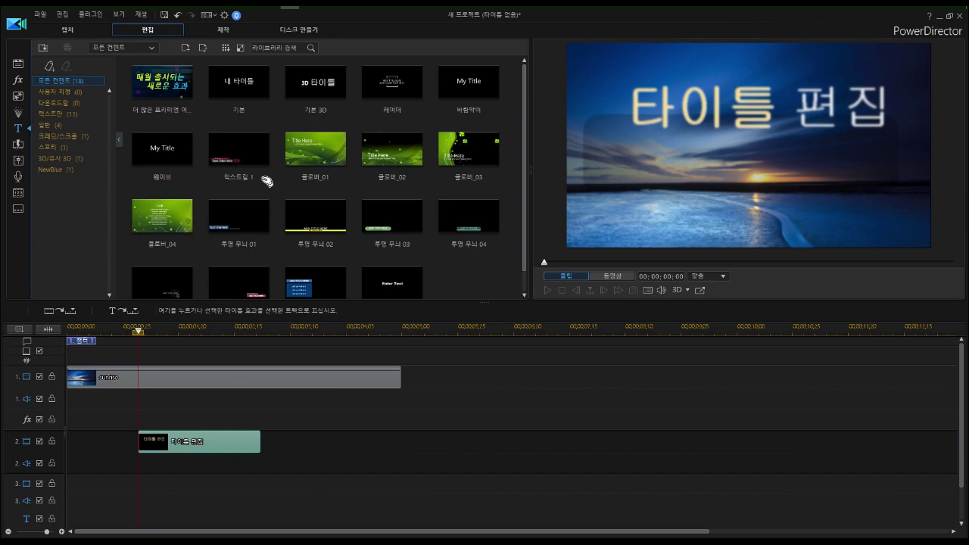
key("Delete")
left_click(322, 83)
left_click_drag(322, 83, 133, 443)
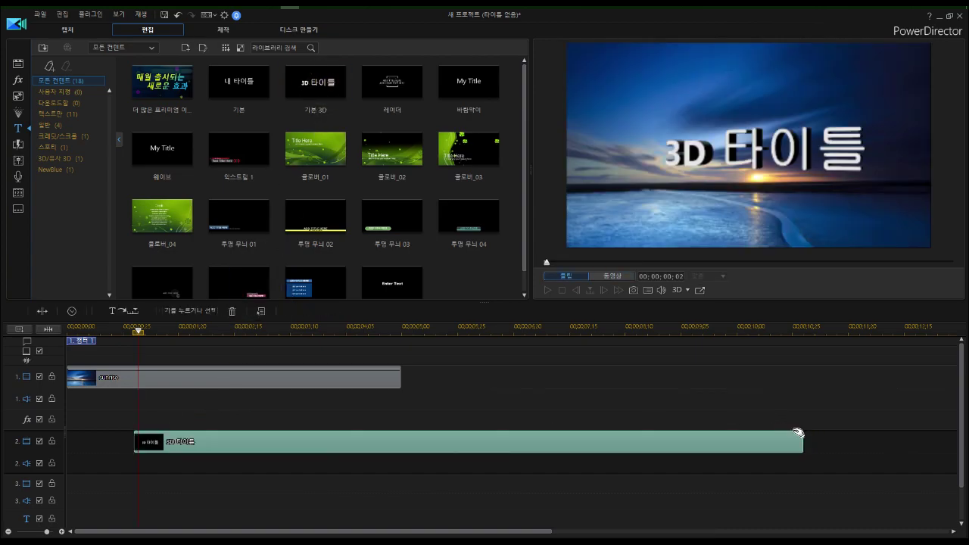
left_click_drag(803, 443, 318, 444)
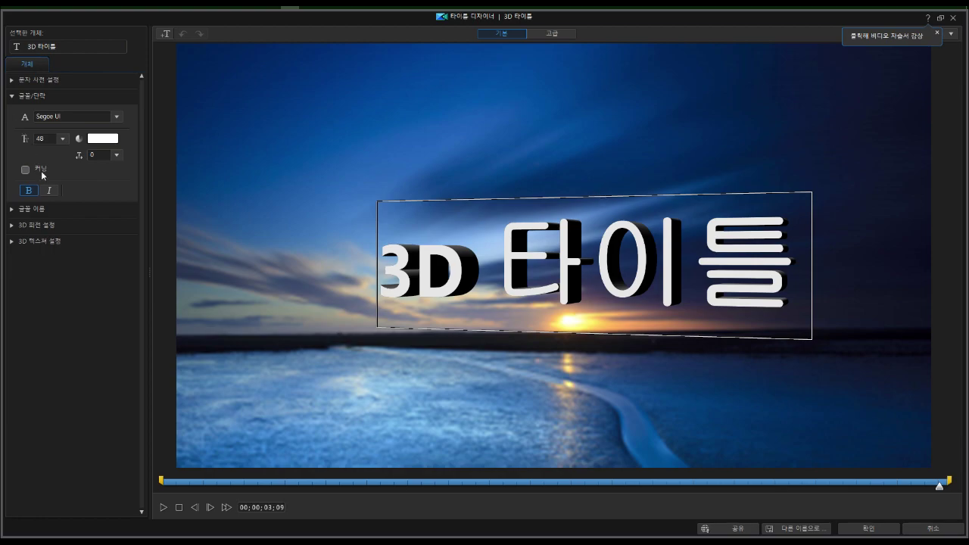
- Set the 3D title's X-axis rotation to -42 and look through the available 3D text textures
left_click(13, 225)
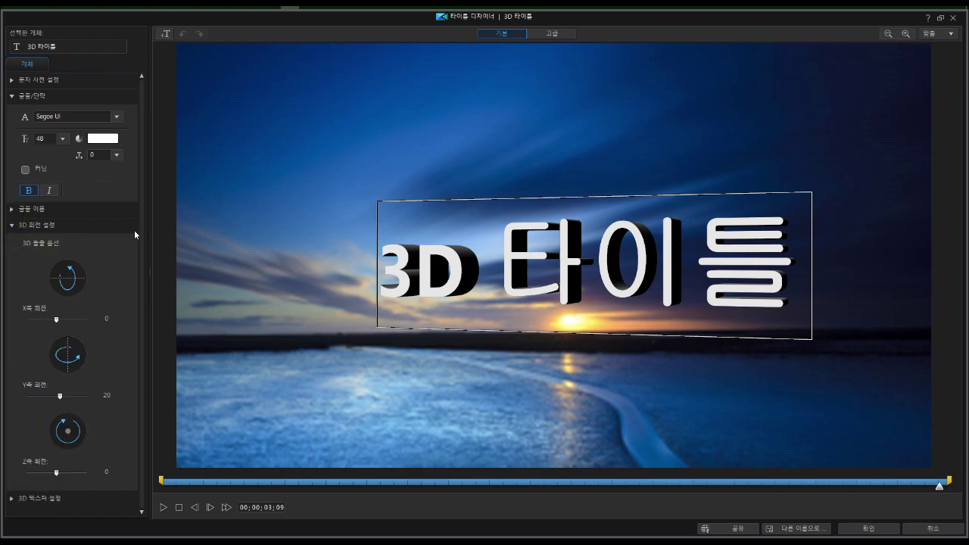
left_click_drag(59, 321, 51, 321)
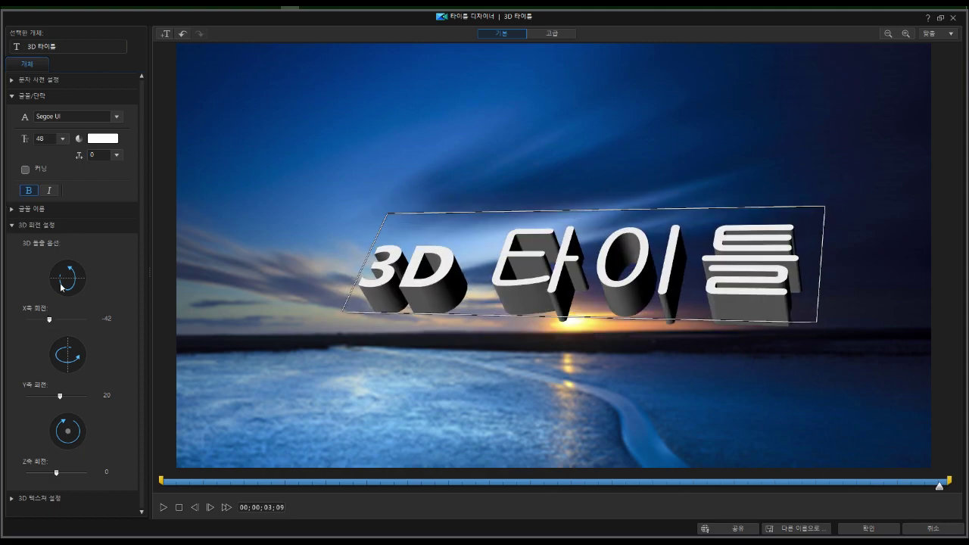
left_click(11, 498)
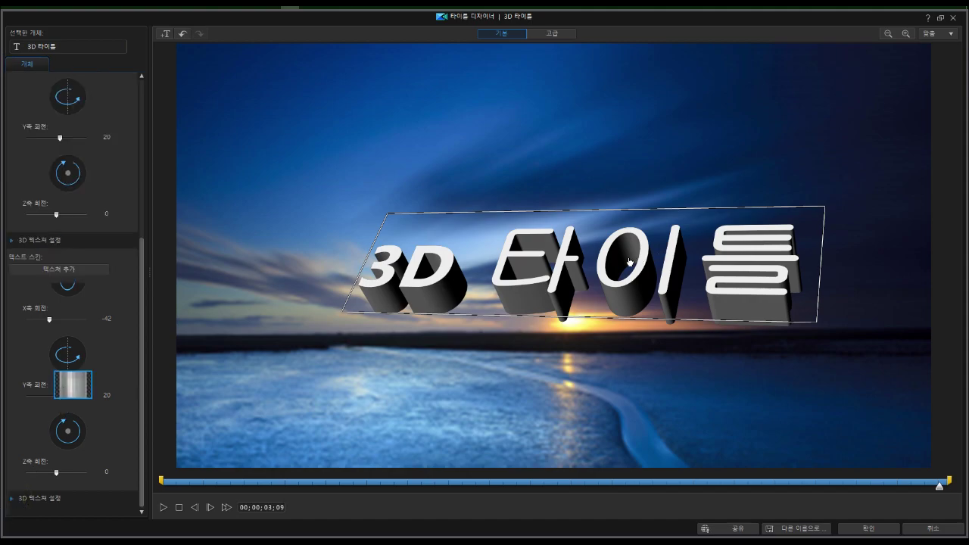
left_click(142, 253)
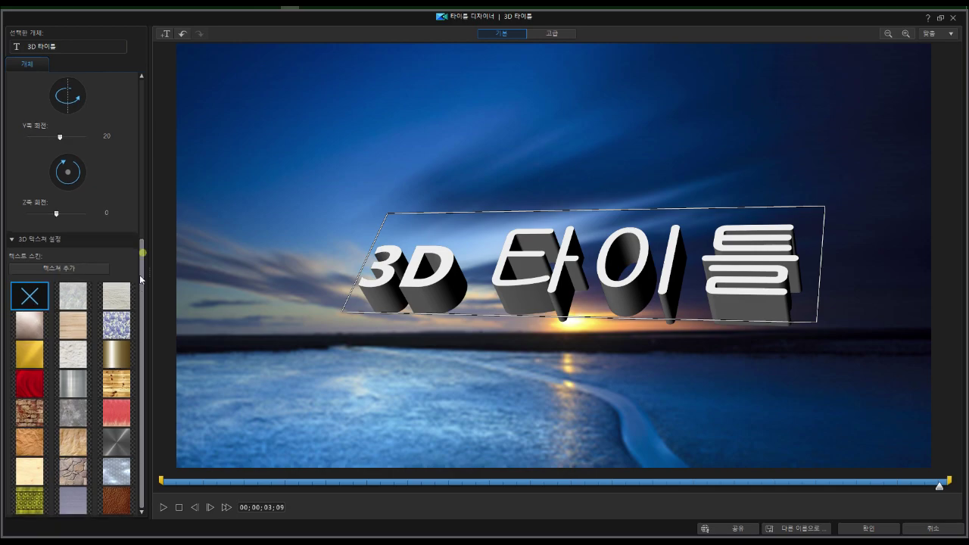
left_click(12, 239)
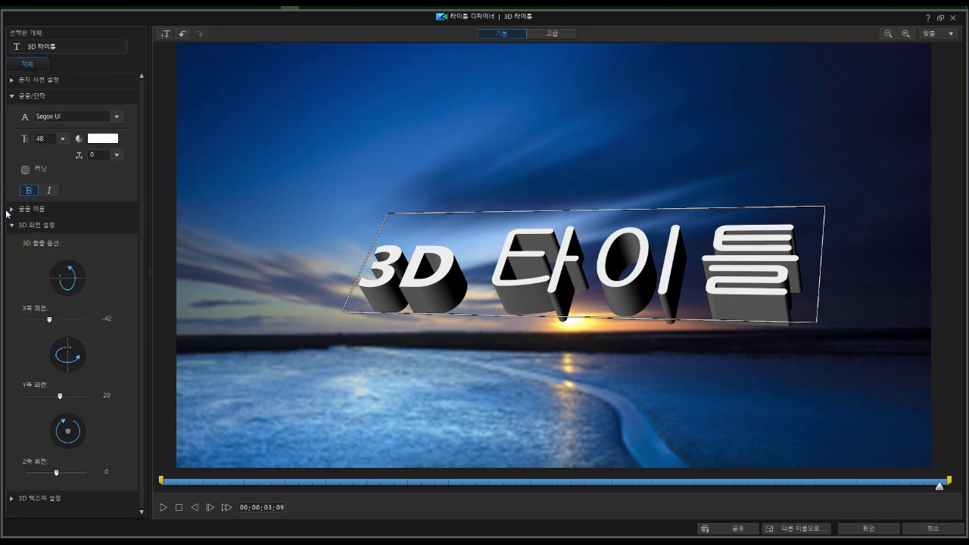
- Set the 3D title's extrusion depth to 9 and its opacity to 62%
left_click(10, 210)
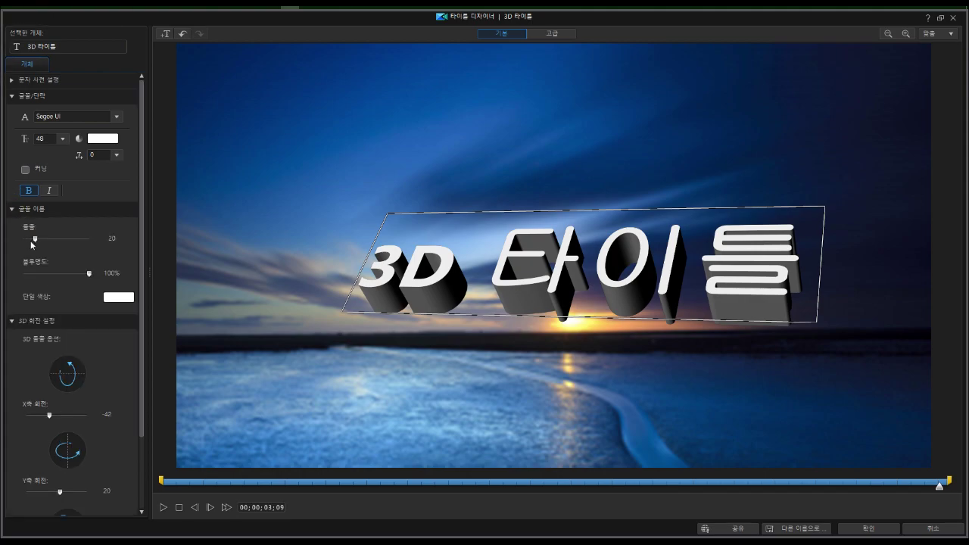
mouse_move(36, 241)
left_mouse_down()
mouse_move(65, 239)
mouse_move(29, 240)
left_mouse_up()
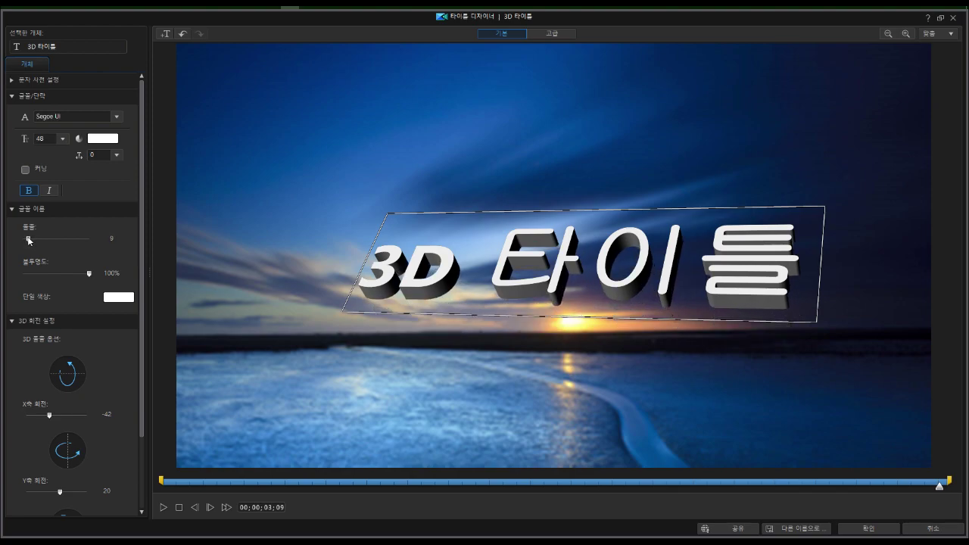
left_click(75, 275)
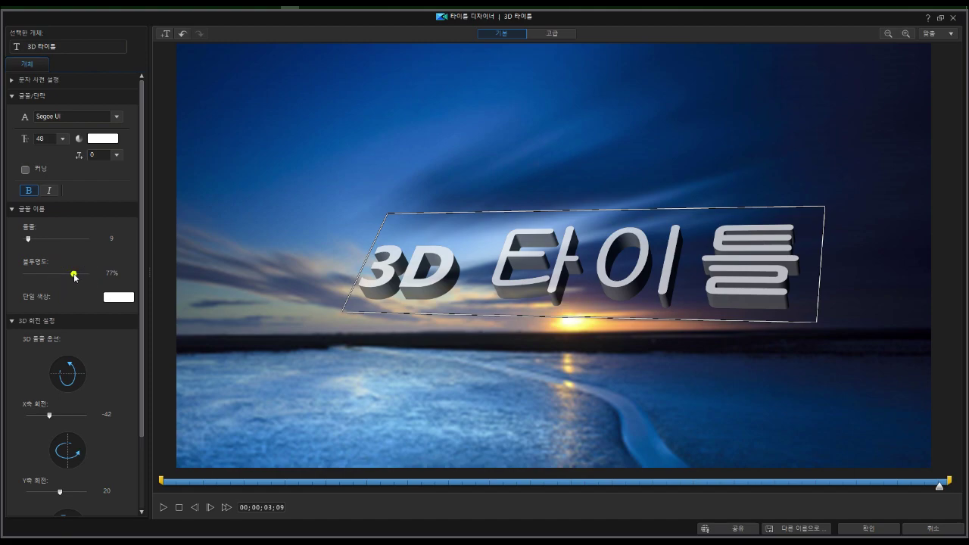
left_click_drag(75, 277, 65, 277)
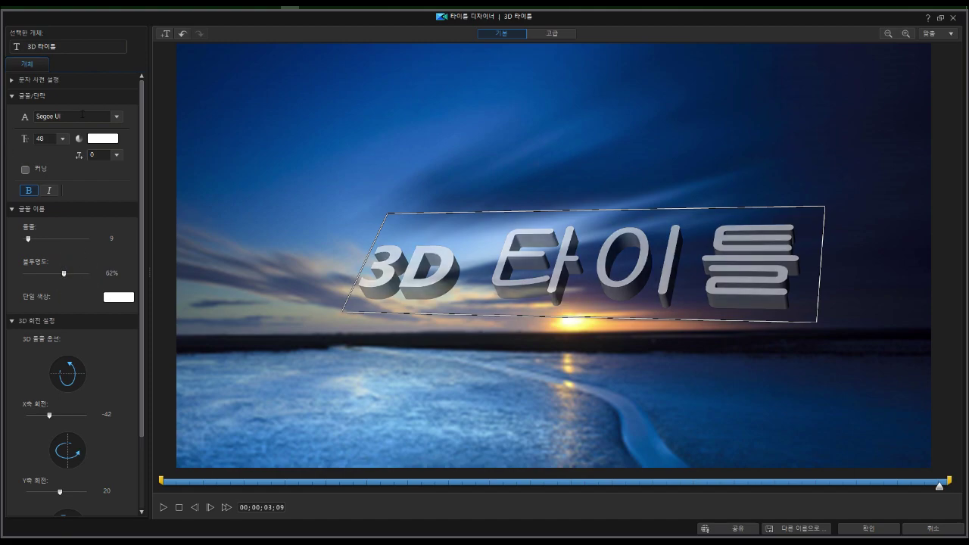
- Change the font of the entire 3D title text to 나눔고딕 and deselect the title
double_click(571, 274)
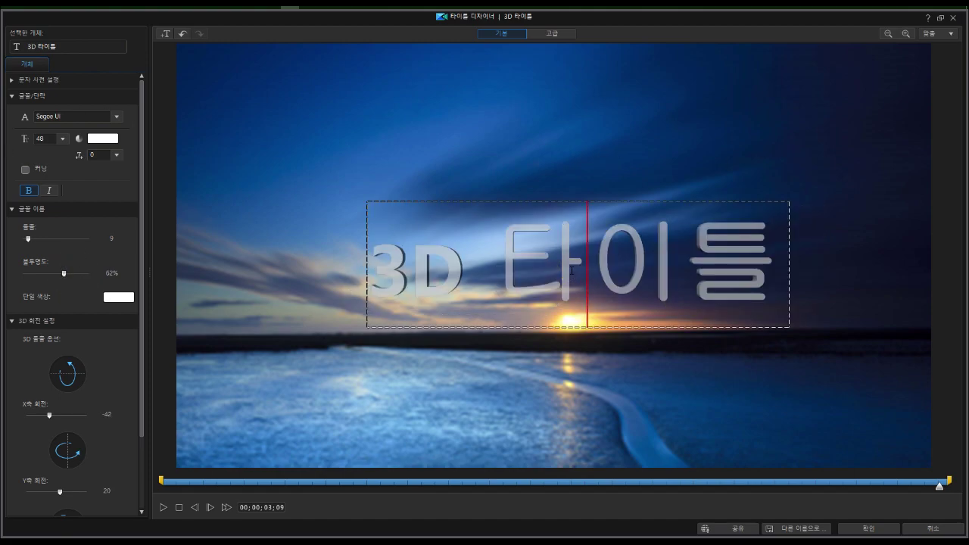
key("ctrl+a")
left_click(115, 116)
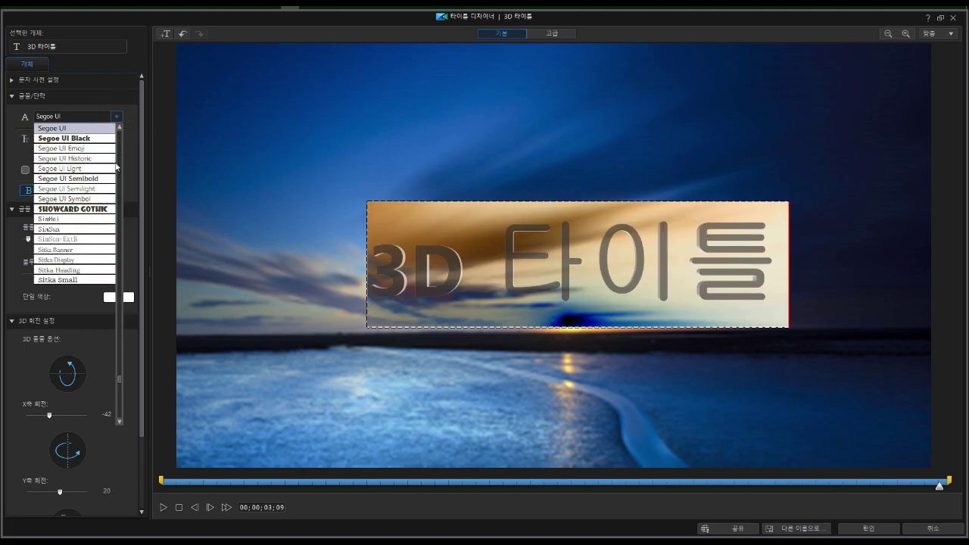
scroll(119, 383, "down", 15)
scroll(104, 379, "down", 5)
left_click_drag(121, 395, 119, 390)
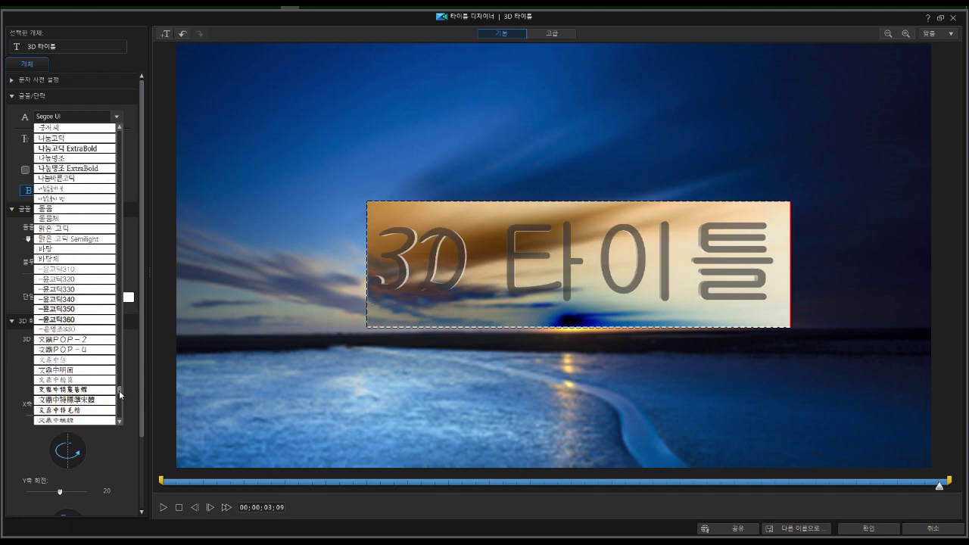
left_click(62, 138)
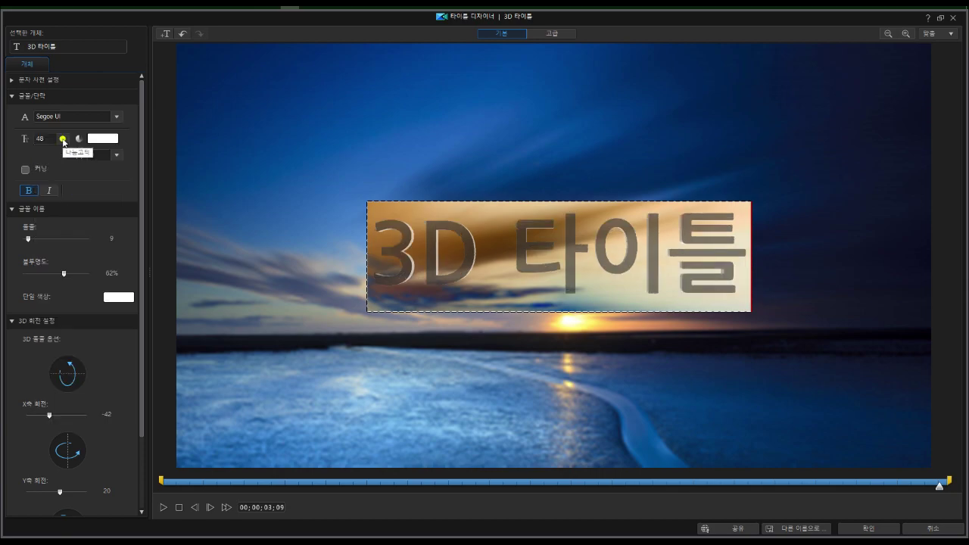
left_click(617, 269)
left_click(584, 361)
left_click(264, 148)
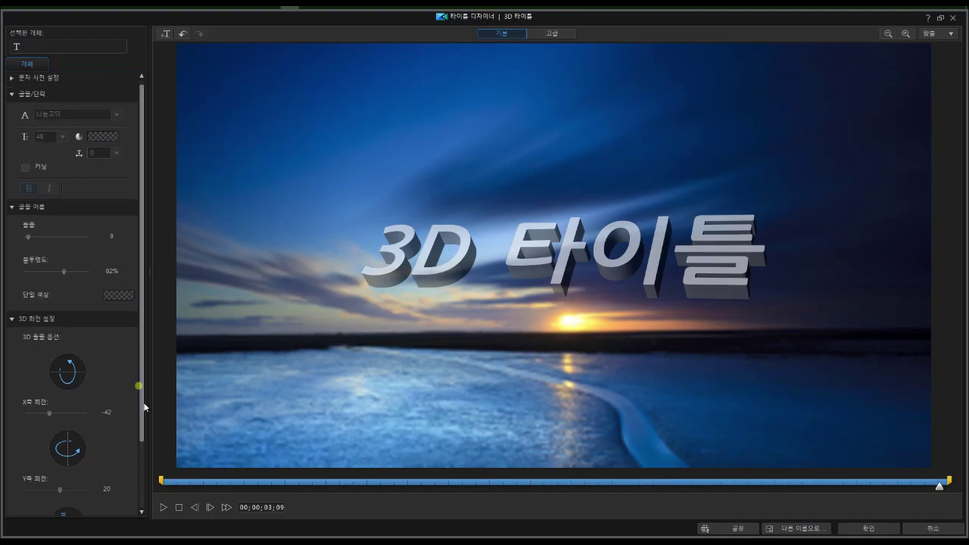
- Try to adjust the 3D title's Y-axis and X-axis rotation in the 3D rotation settings
scroll(136, 384, "down", 2)
left_click(60, 407)
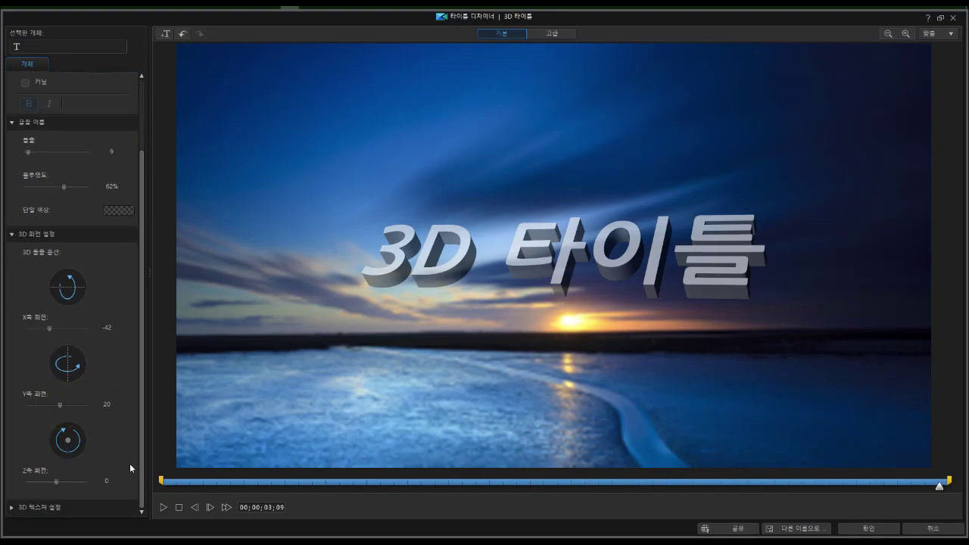
left_click(180, 508)
left_click(12, 122)
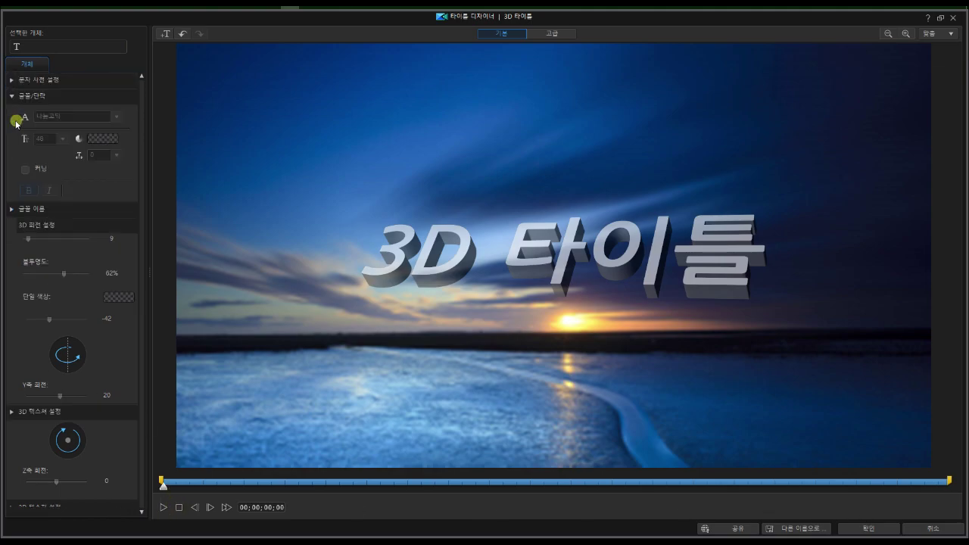
left_click(47, 318)
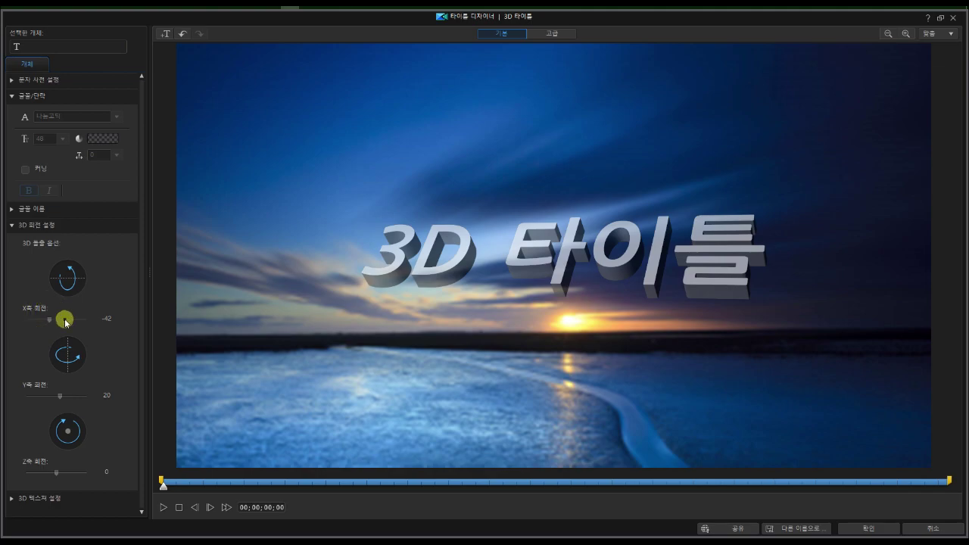
left_click(11, 225)
left_click(11, 225)
left_click(46, 319)
left_click(11, 225)
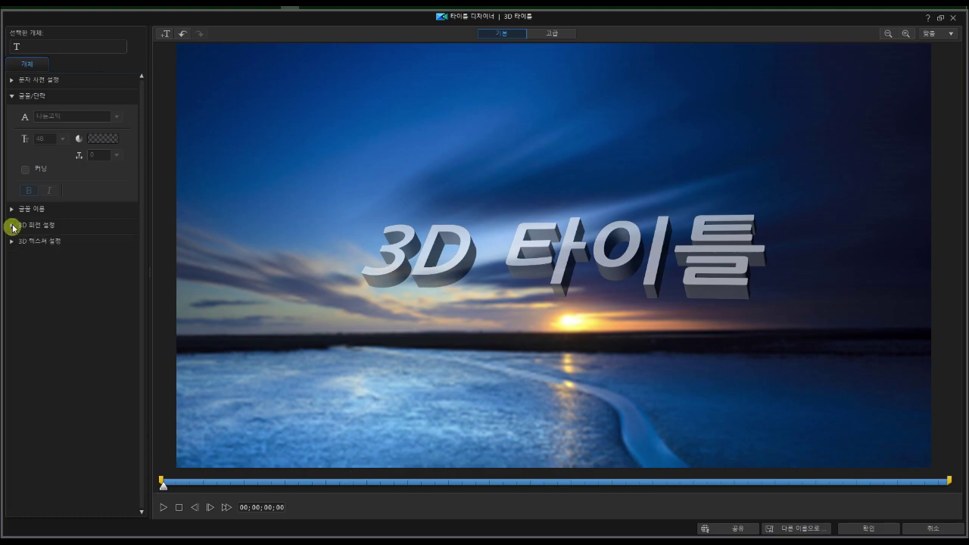
left_click(11, 225)
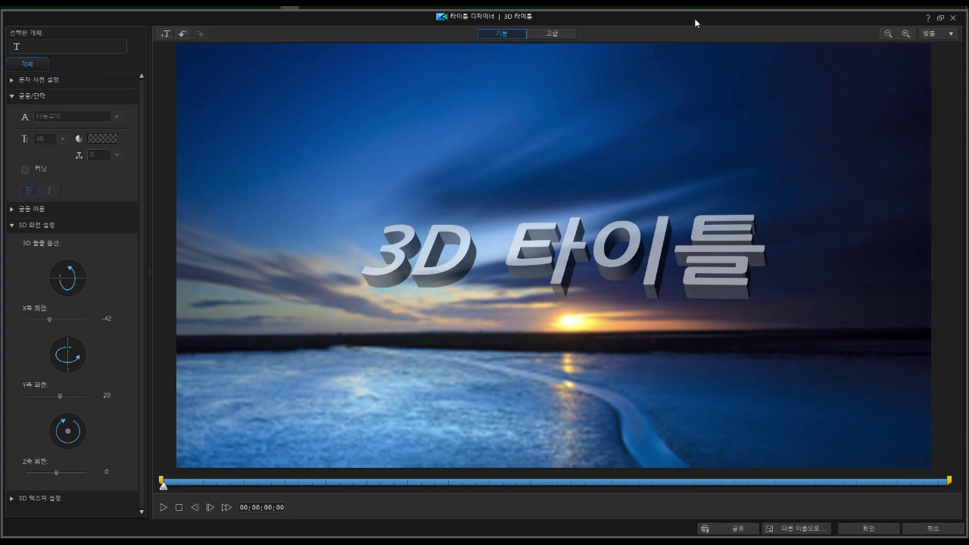
- Apply the 3D title design and reopen the title clip in the Title Designer
left_click(868, 527)
left_click(287, 444)
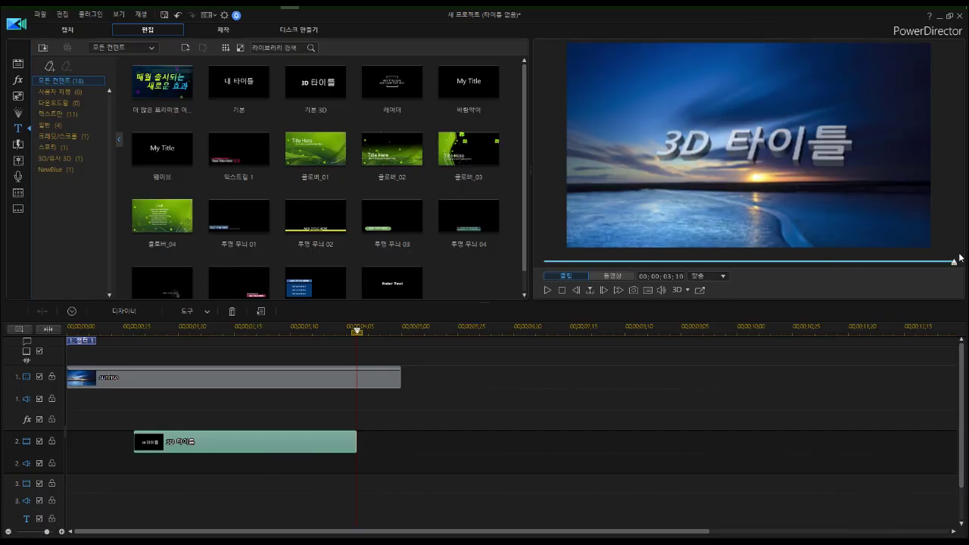
left_click(289, 441)
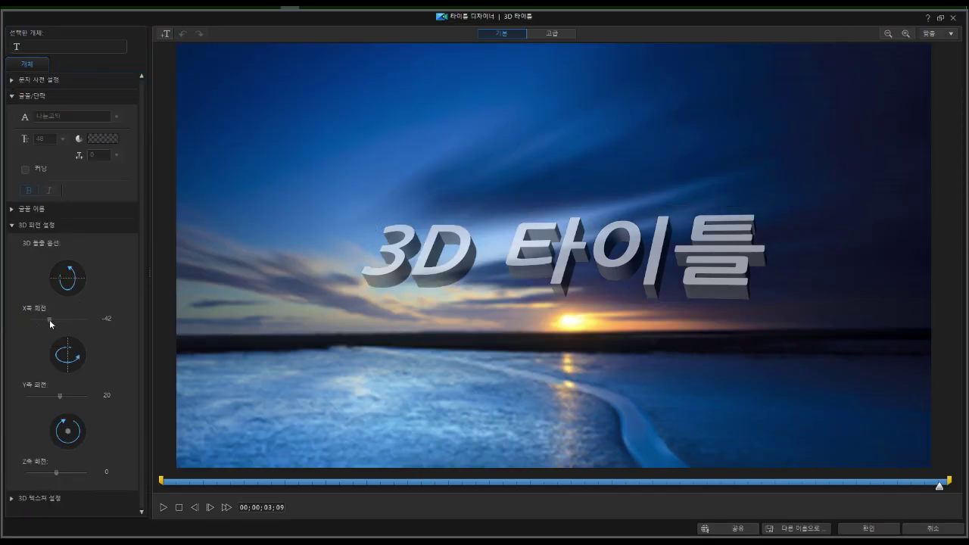
- Restore, move and re-maximize the Title Designer window, and retry changing the X-axis rotation
left_click(64, 317)
double_click(337, 19)
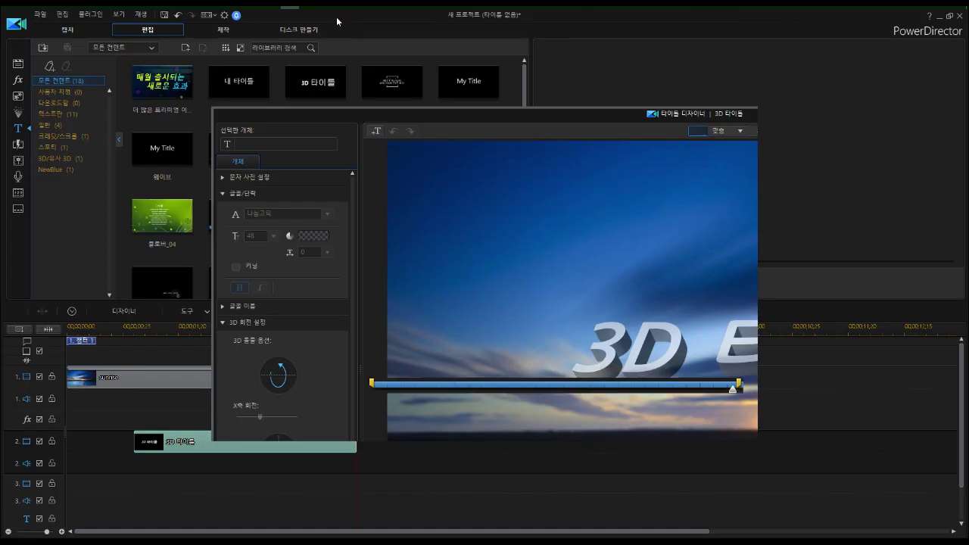
left_click(391, 114)
left_click_drag(390, 114, 177, 12)
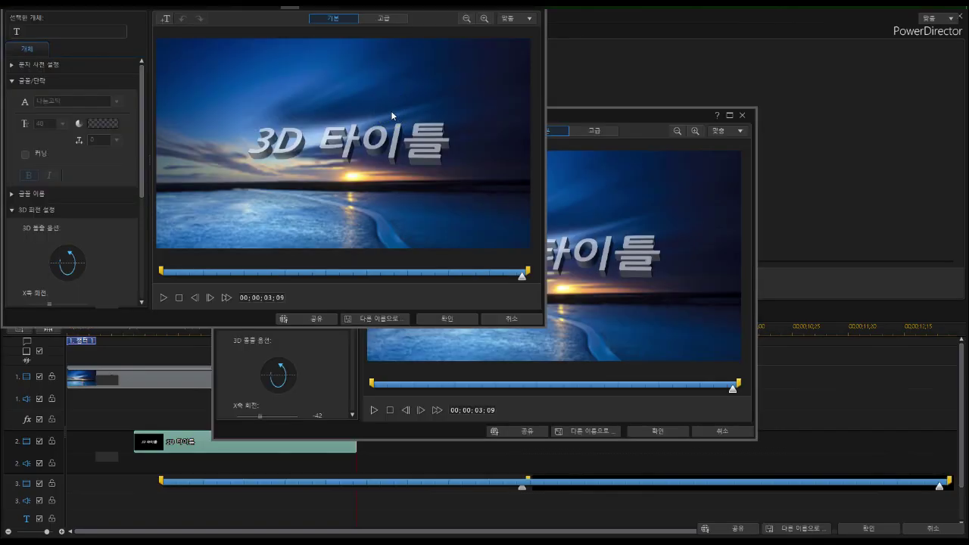
double_click(177, 11)
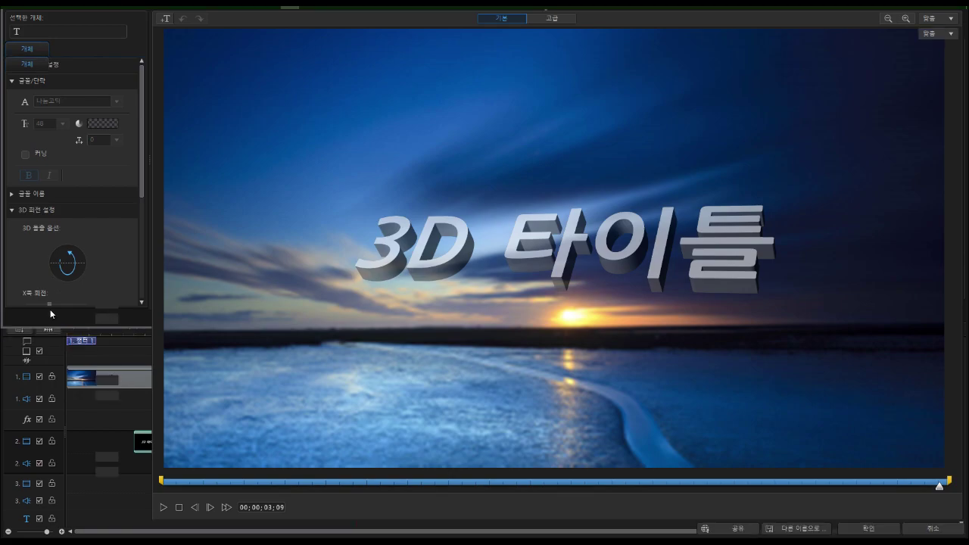
left_click(49, 319)
left_click(111, 319)
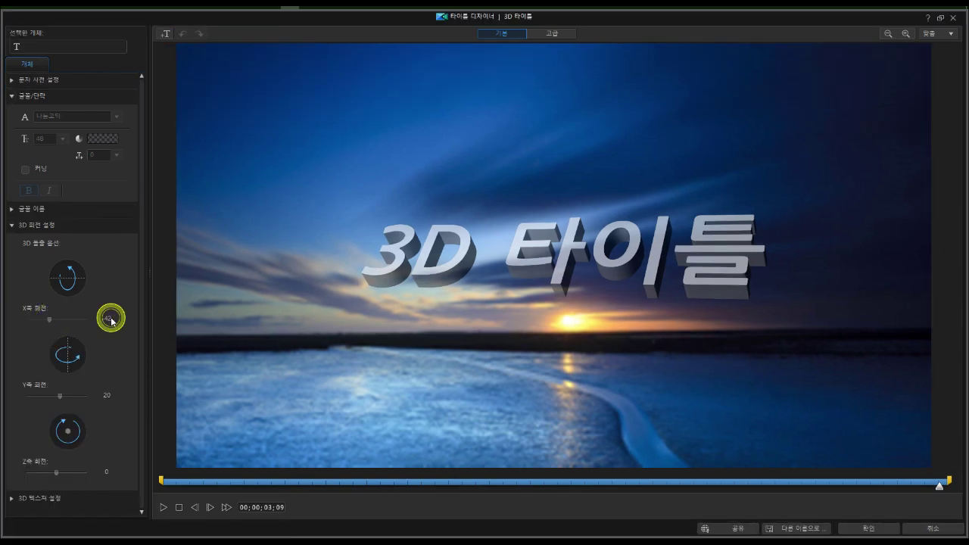
- Collapse the font settings, try once more to change the title's X-axis rotation, and close the Title Designer
left_click(12, 97)
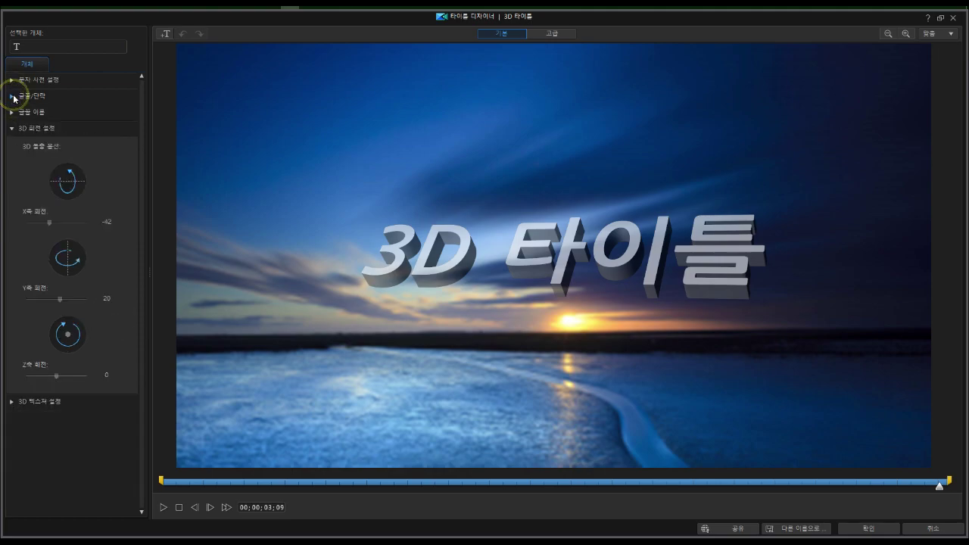
left_click(62, 223)
left_click(60, 221)
left_click(43, 227)
left_click(116, 222)
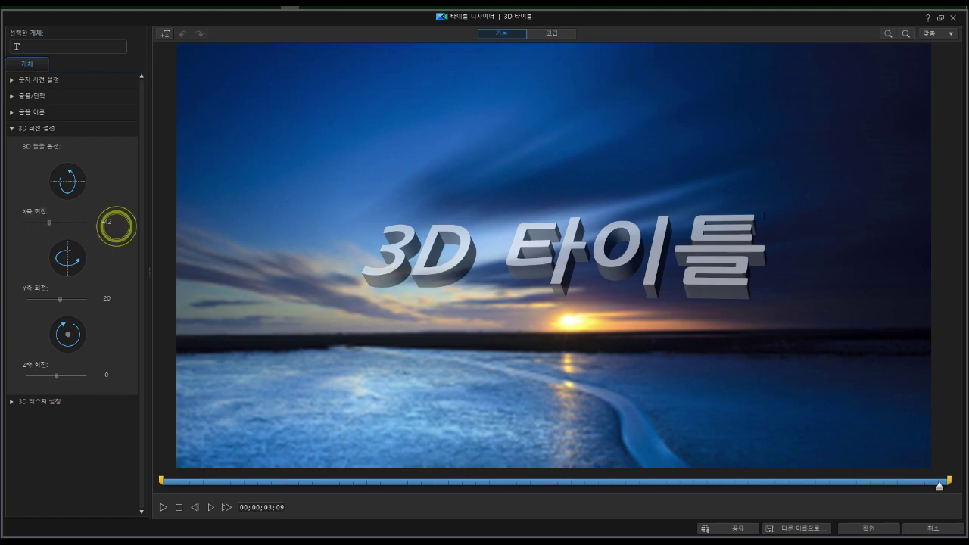
left_click(61, 220)
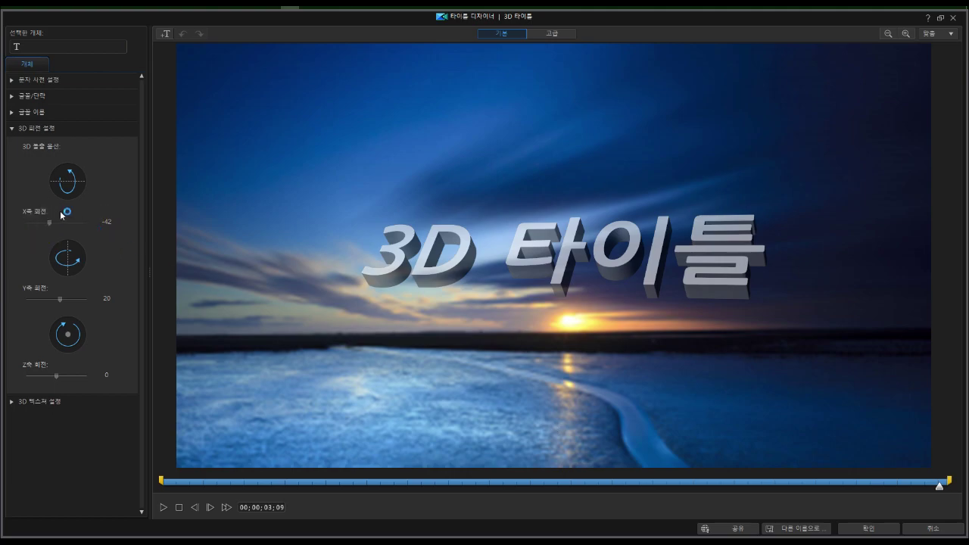
left_click(59, 219)
left_click(52, 223)
left_click(47, 222)
left_click(70, 223)
left_click(54, 226)
left_click(894, 533)
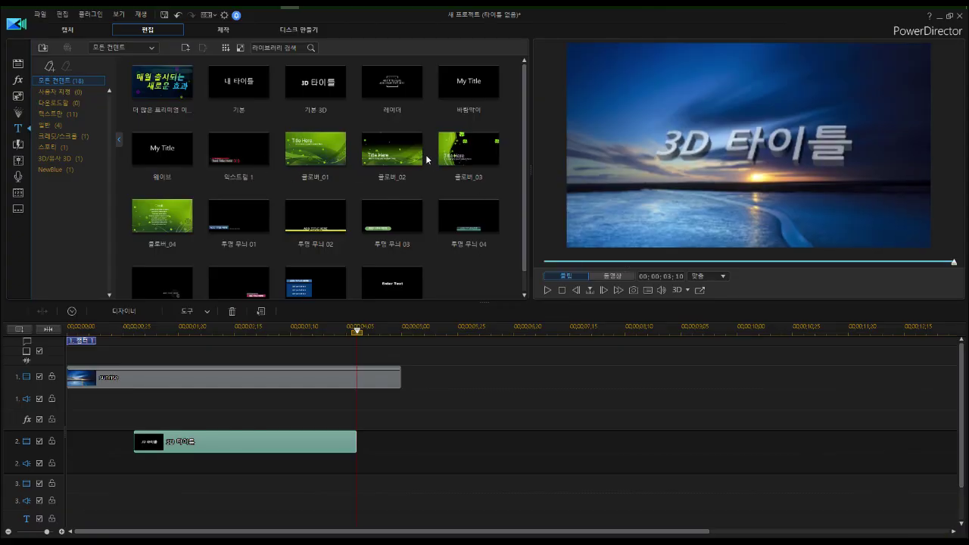
- Delete the 3D title clip from track 2 and show only the NewBlue titles in the library
scroll(429, 158, "down", 1)
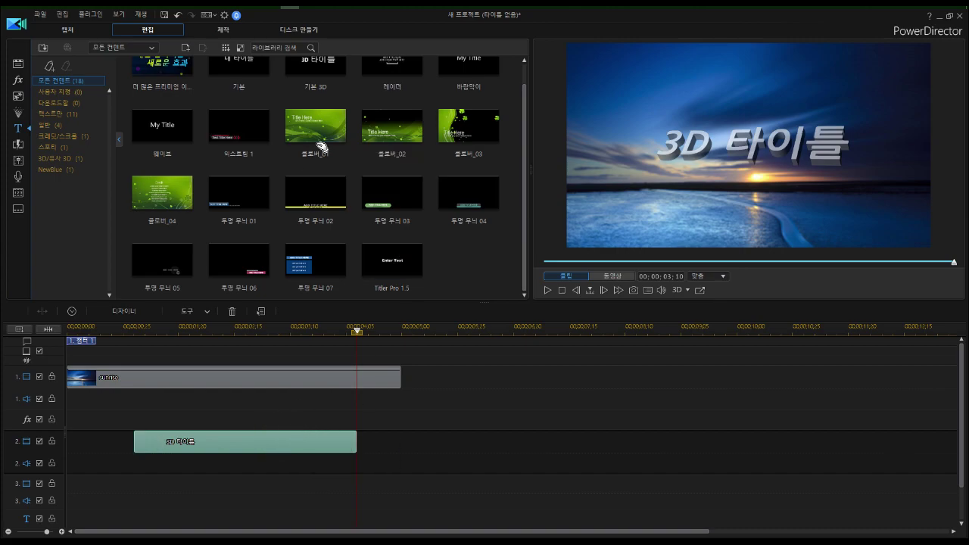
key("Delete")
left_click(72, 168)
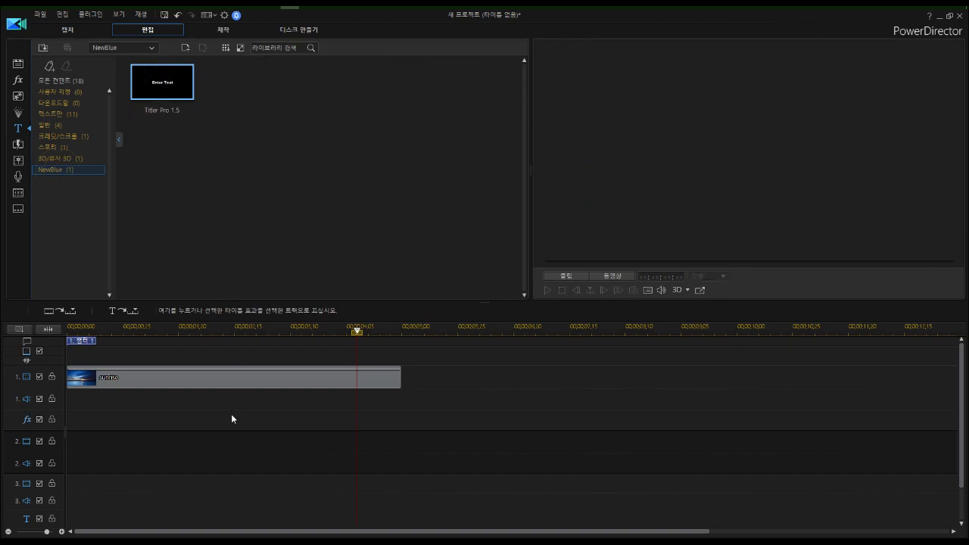
- Place the Titler Pro 1.5 title on track 2 and trim its end to a length of about 00;00;01;21
left_click_drag(188, 441, 189, 442)
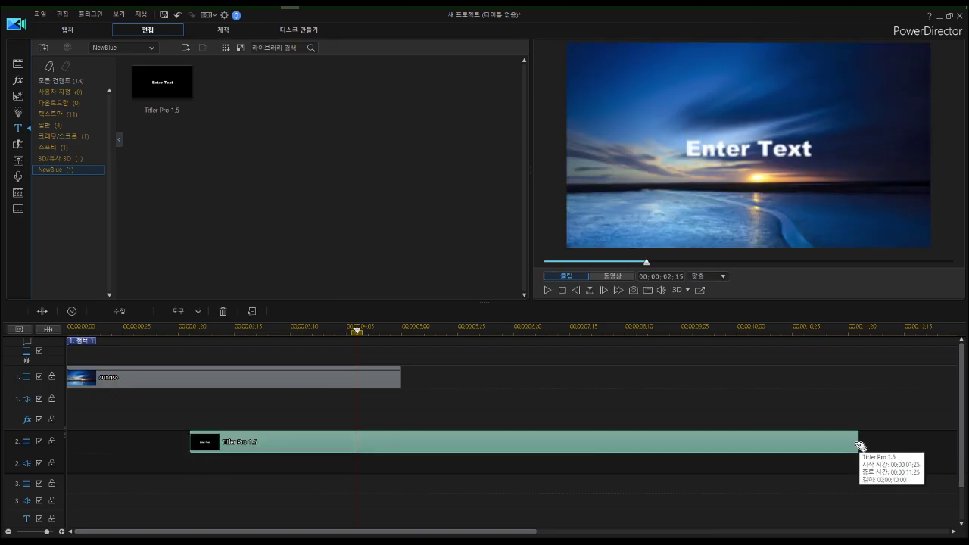
left_click_drag(858, 444, 303, 452)
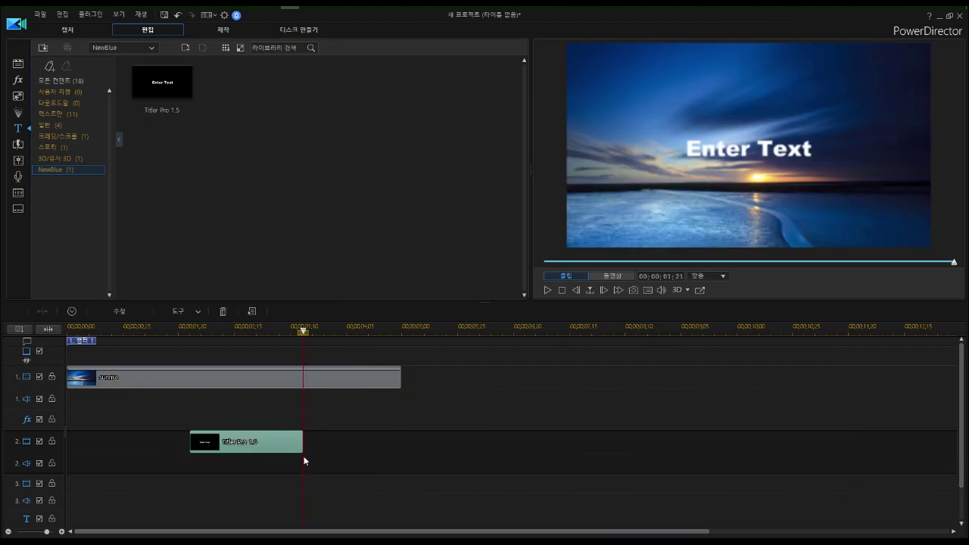
- Open the title clip in NewBlue Titler Pro, dismiss the activation form, and move and enlarge the editor window
left_click(285, 444)
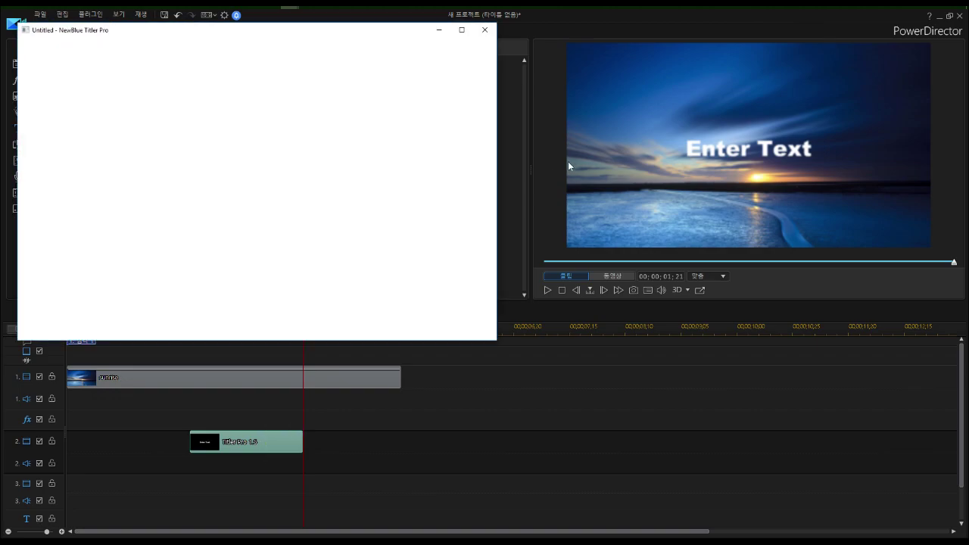
left_click(380, 30)
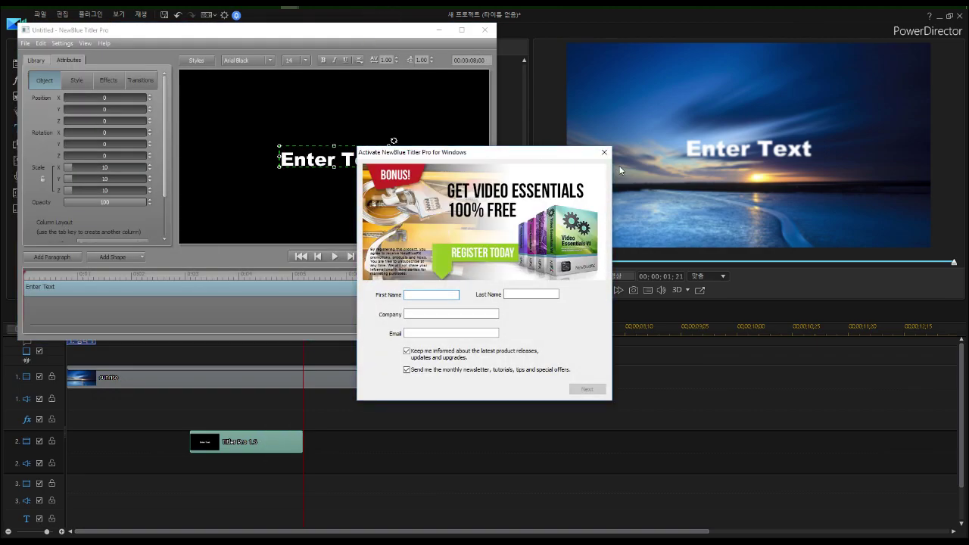
left_click_drag(359, 37, 502, 62)
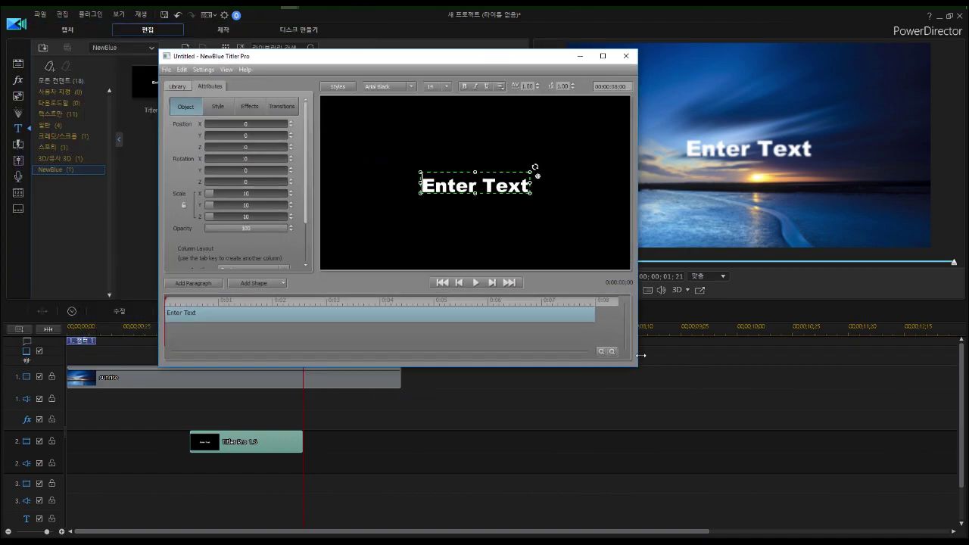
left_click_drag(638, 368, 811, 417)
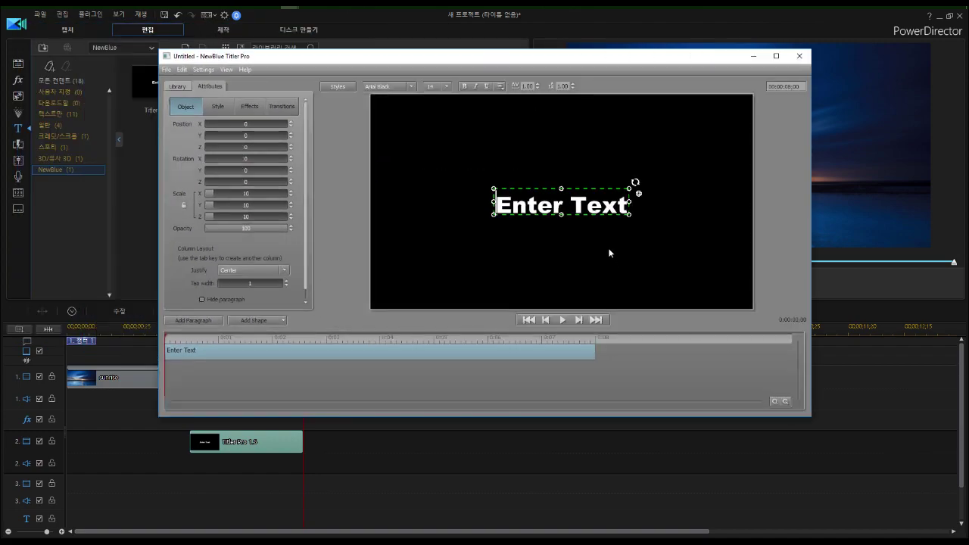
- Replace the placeholder title text with "타이틀러 프로"
triple_click(514, 207)
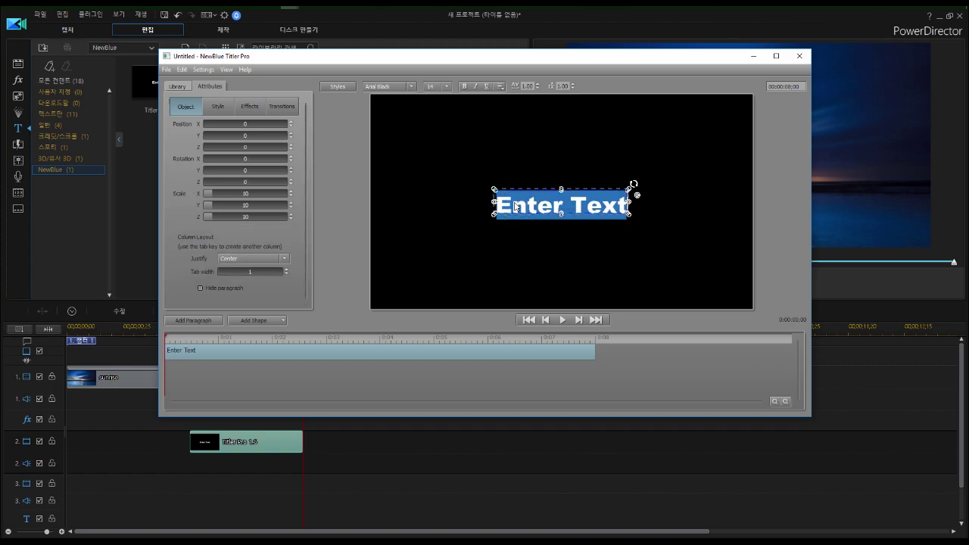
type("ㄷ타이틀로")
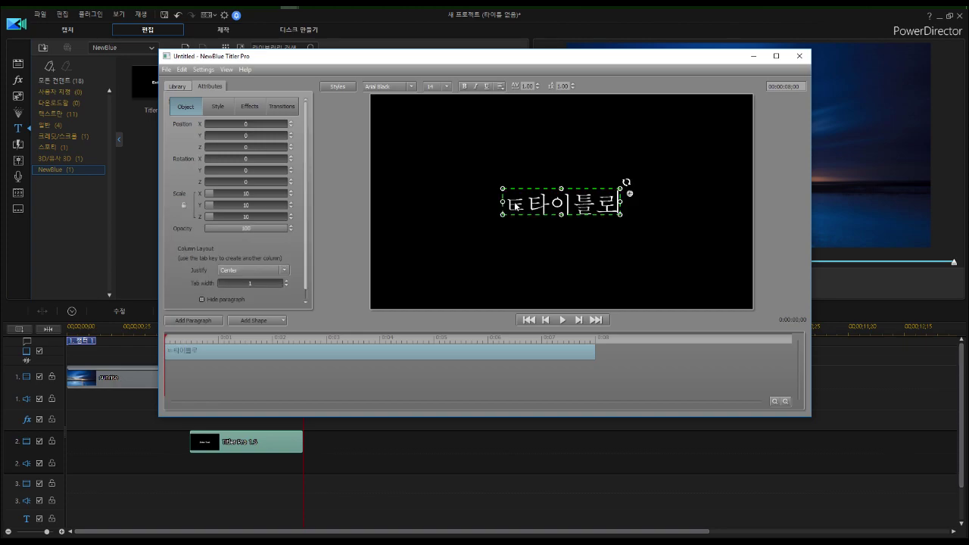
key("BackSpace")
key("BackSpace")
key("BackSpace")
key("BackSpace")
key("BackSpace")
type("타이틀")
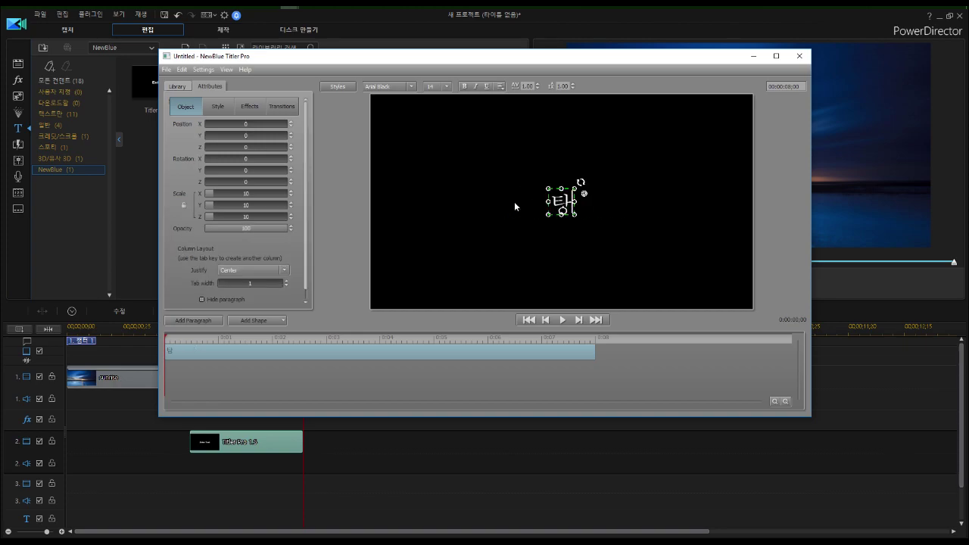
type("로 지")
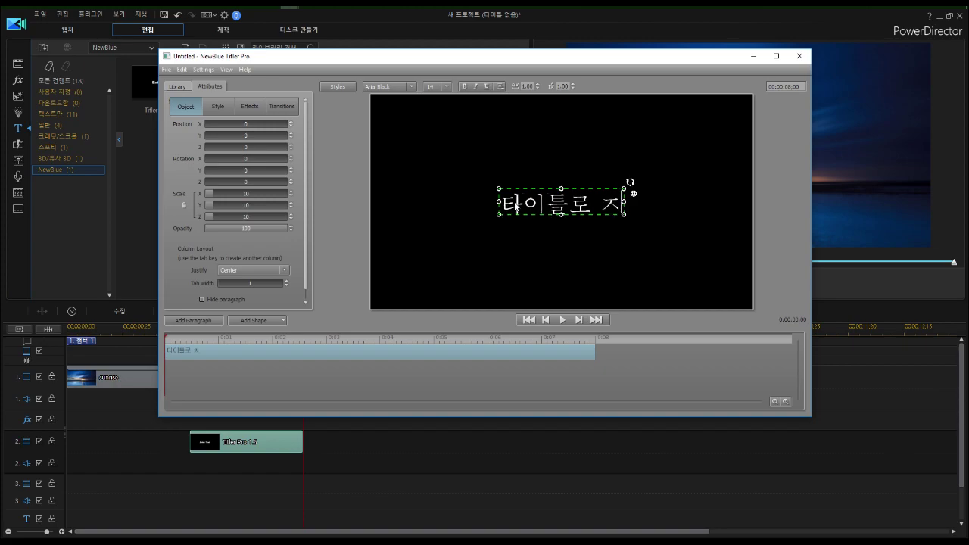
key("BackSpace")
key("BackSpace")
key("BackSpace")
type("리 프로")
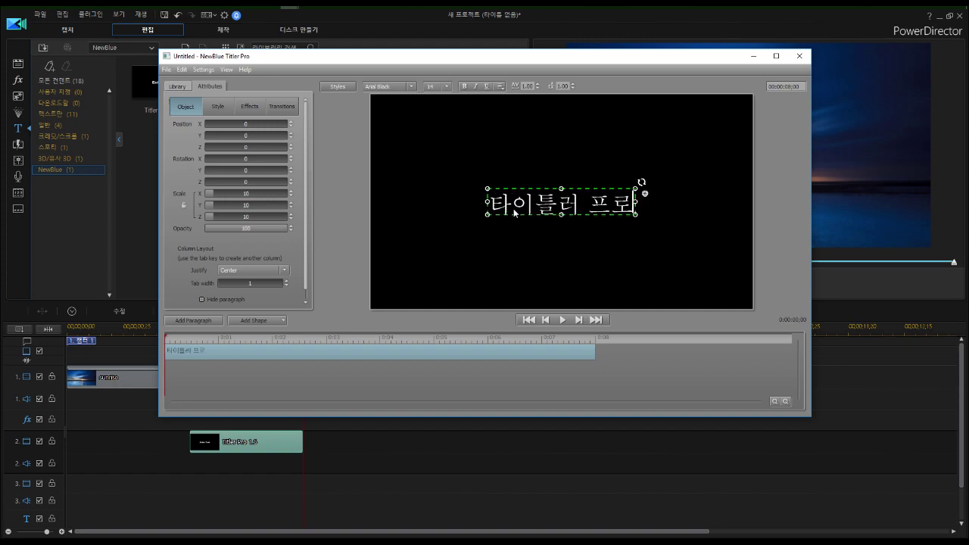
- Apply the Running Large template from the library to the title paragraph and close the title editor
triple_click(517, 210)
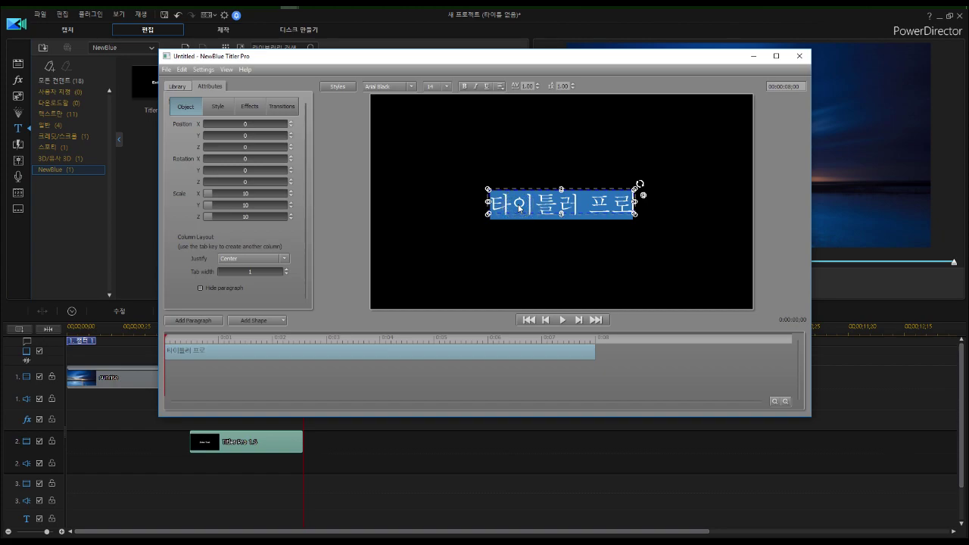
left_click(184, 87)
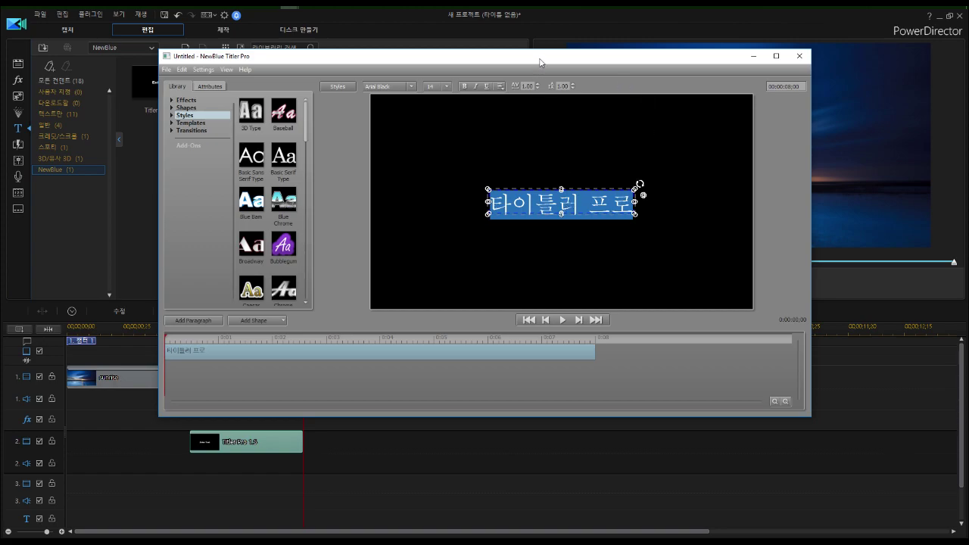
left_click(190, 123)
left_click(188, 123)
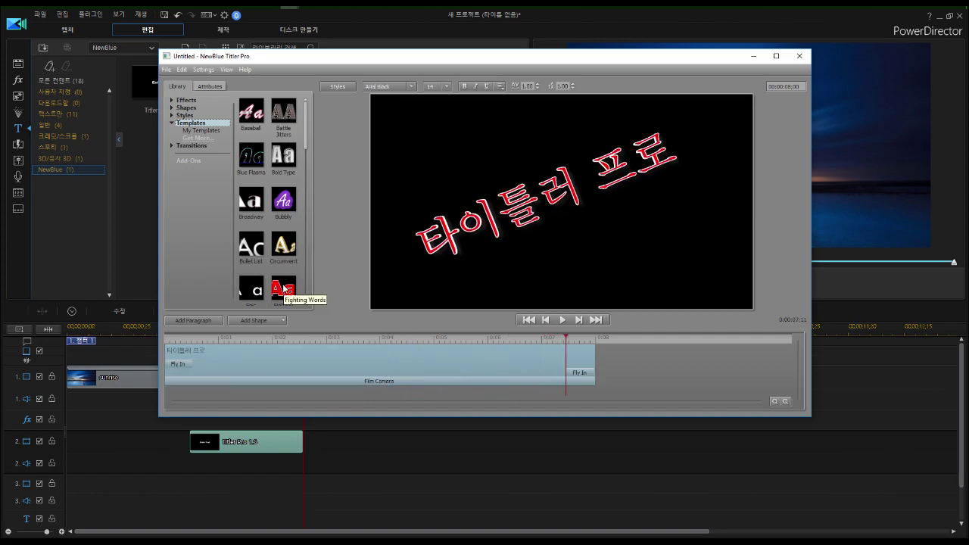
scroll(290, 241, "down", 2)
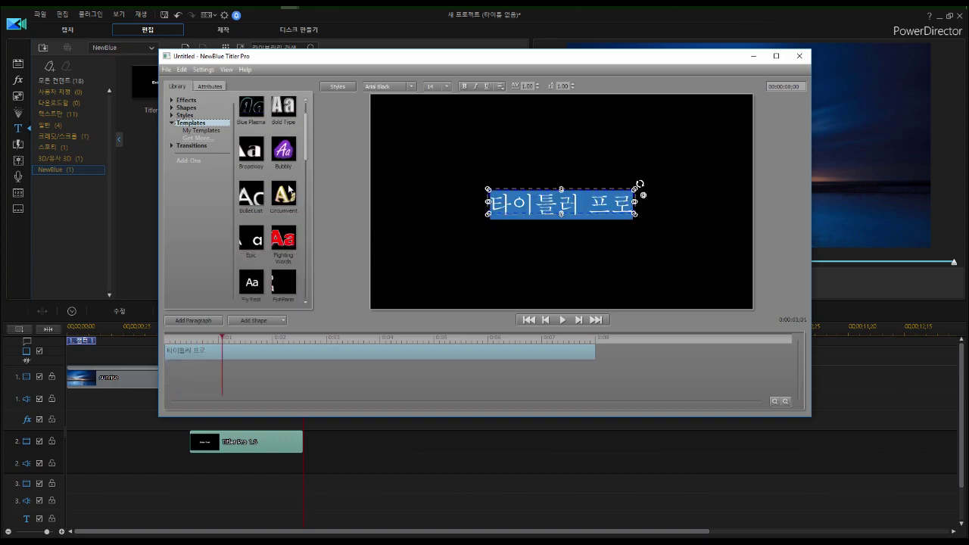
left_click_drag(304, 117, 304, 213)
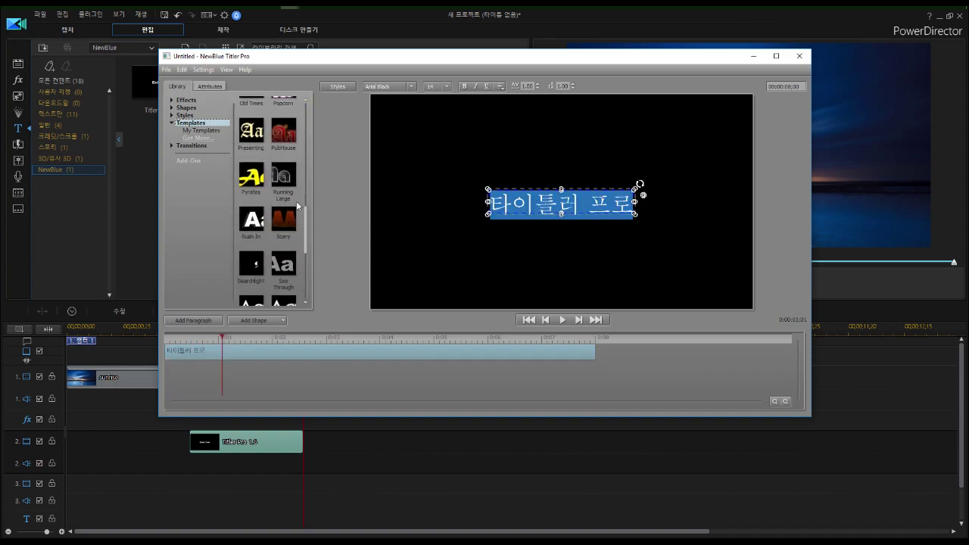
mouse_move(284, 183)
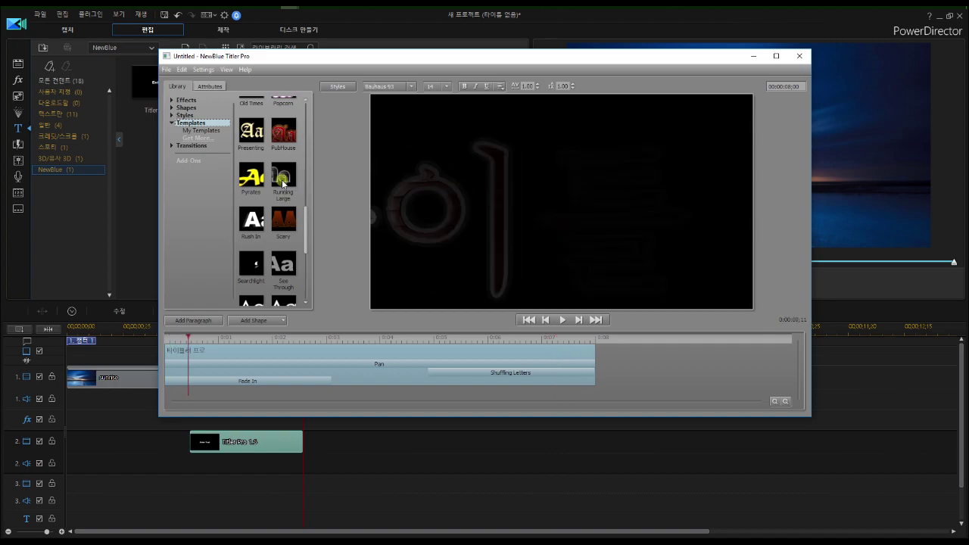
left_click_drag(283, 181, 278, 351)
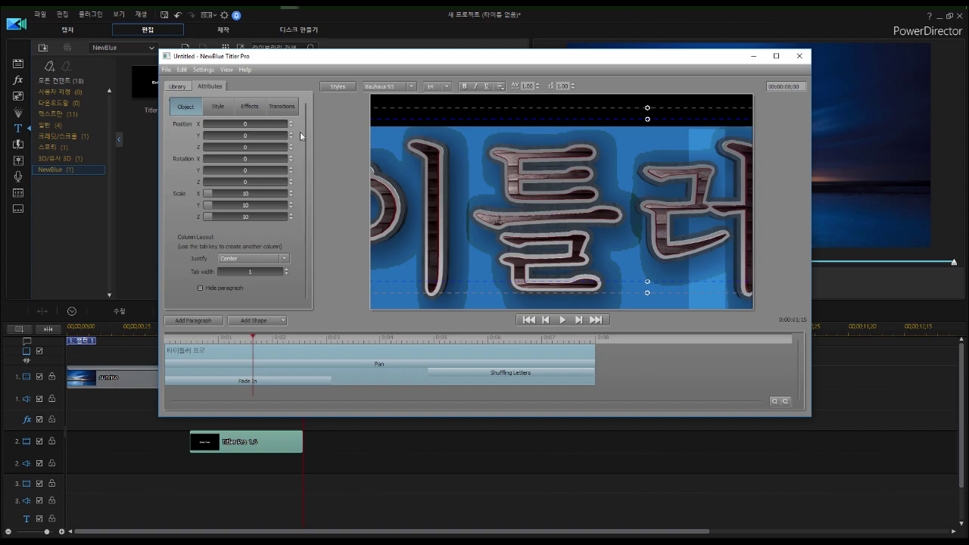
left_click(800, 55)
- Play the whole movie in the preview from near the start of the title clip
left_click(257, 441)
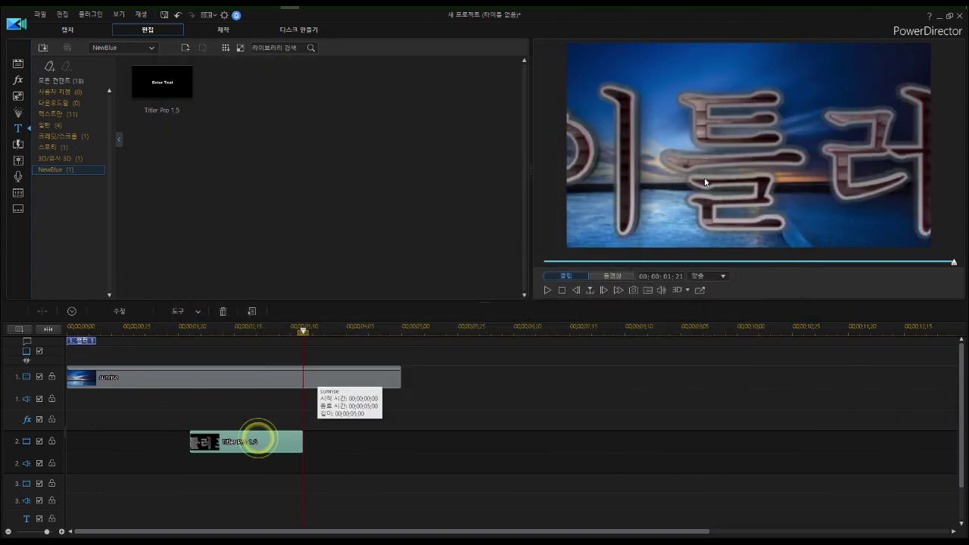
left_click(609, 275)
left_click(205, 328)
left_click(547, 290)
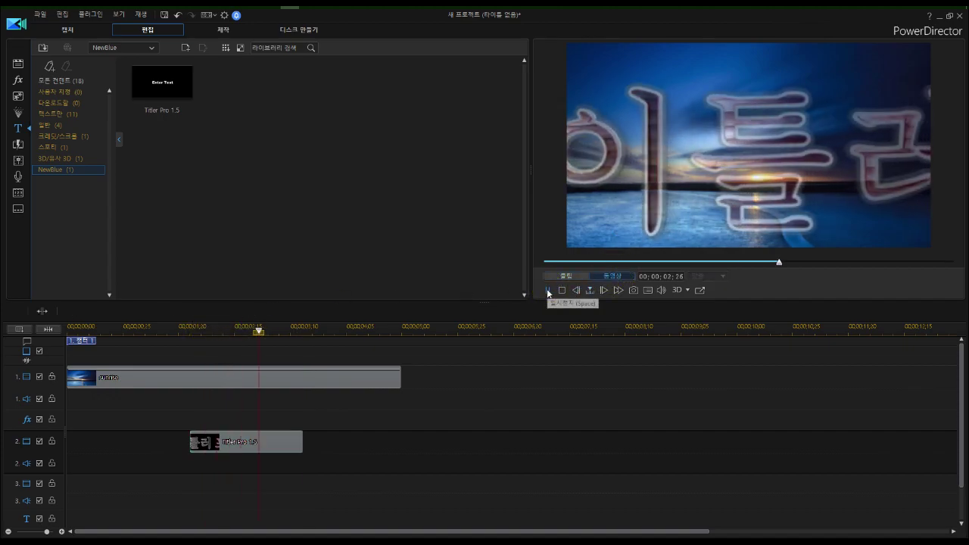